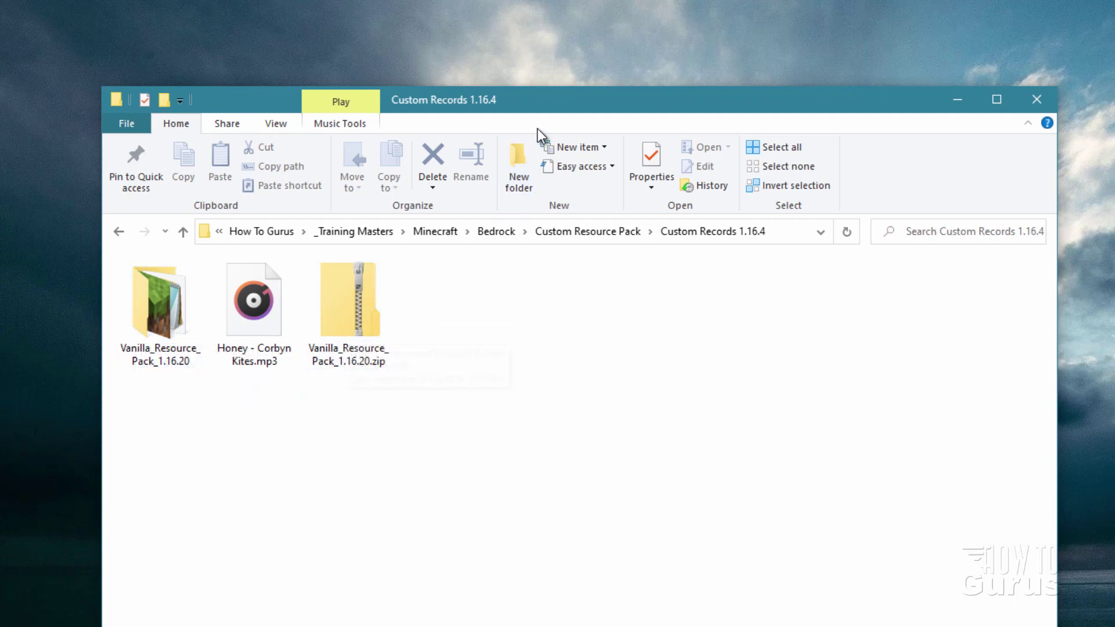
Step: Bring the Minecraft add-ons page forward in Chrome and scroll down to its resource packs link
drag(559, 121, 576, 221)
click(630, 124)
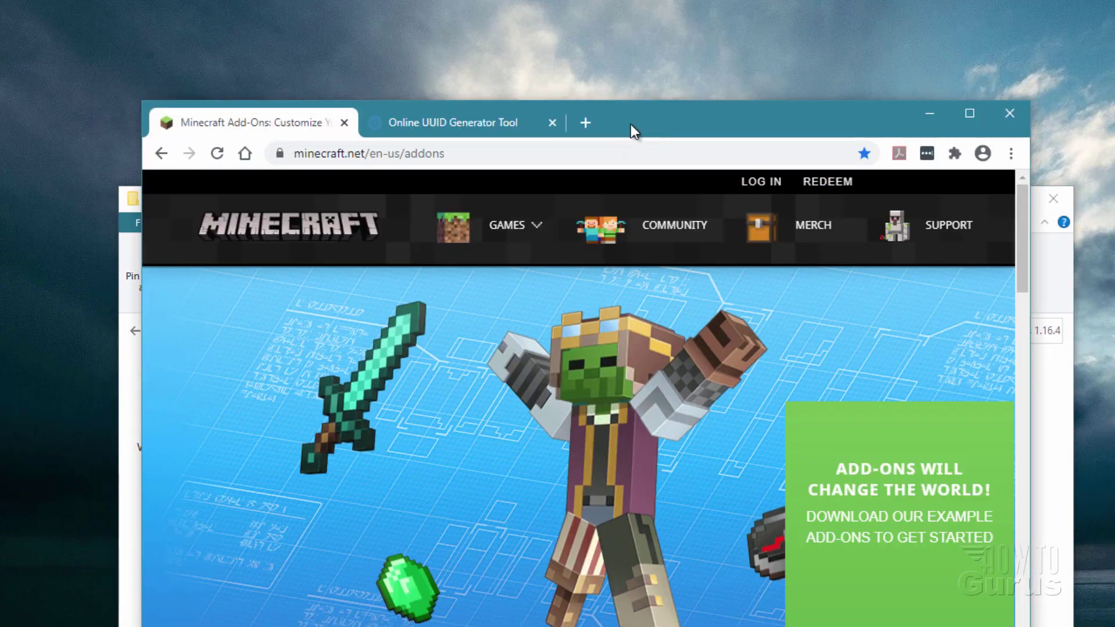
drag(621, 150, 621, 153)
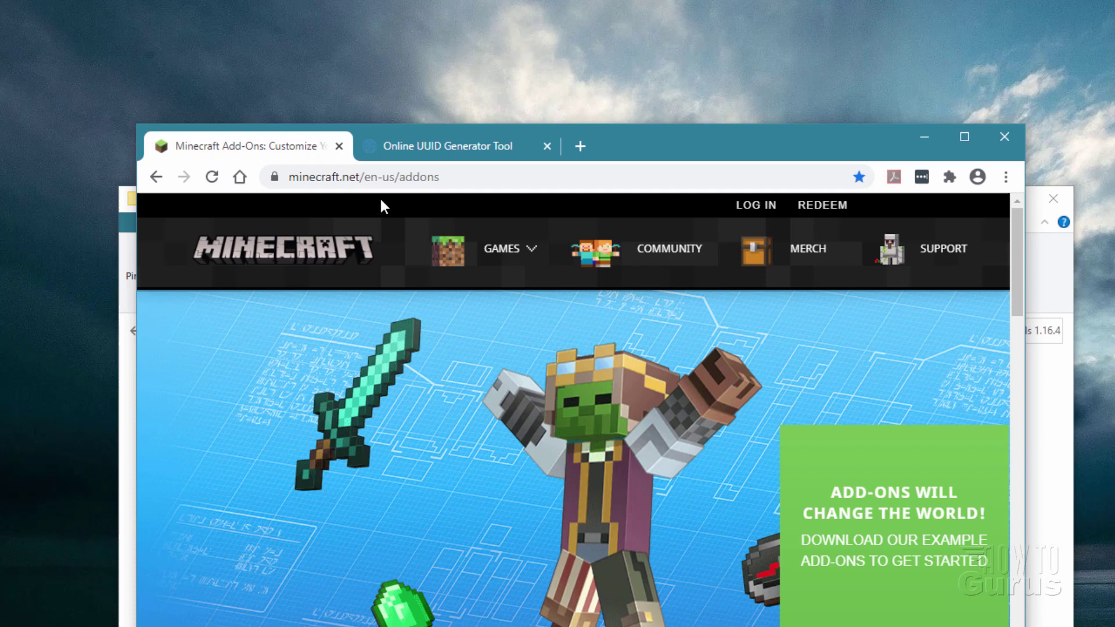
click(461, 177)
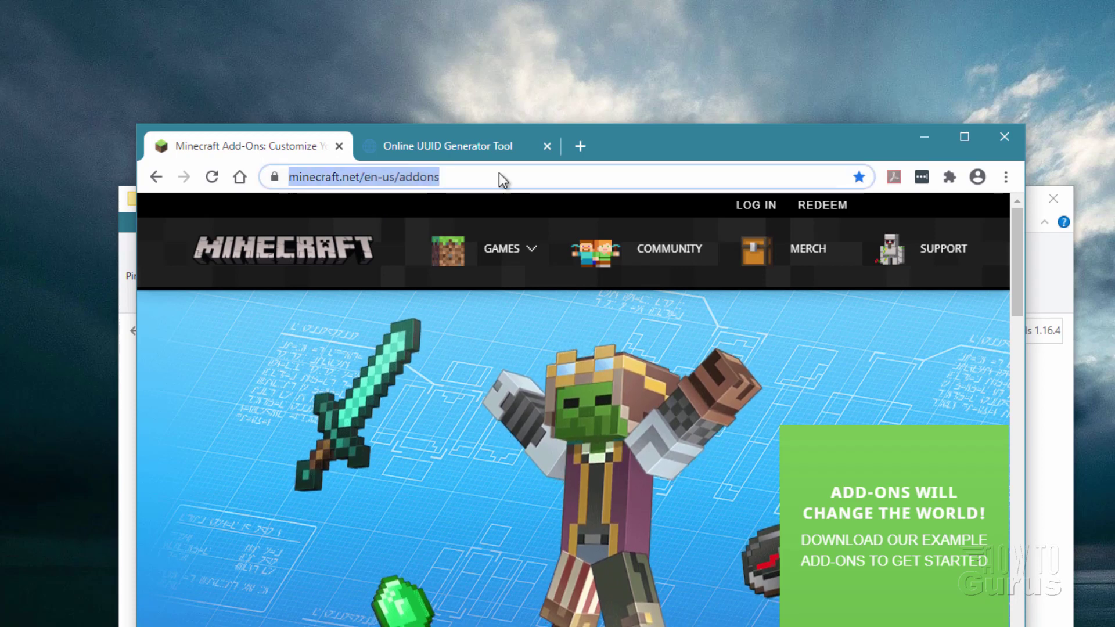
click(550, 179)
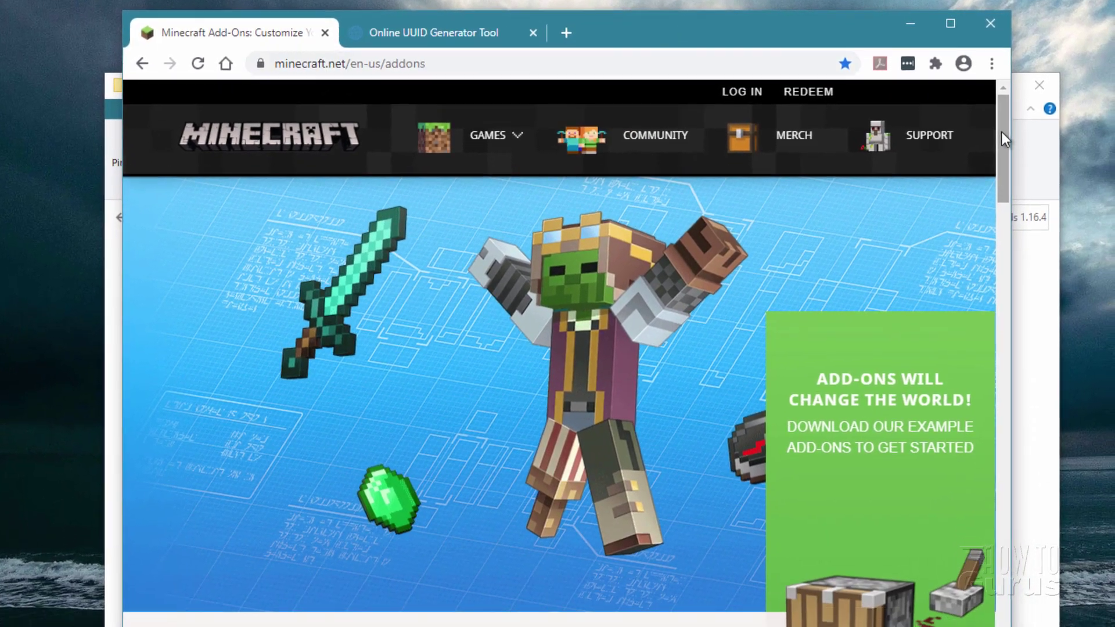
drag(1012, 214, 995, 357)
drag(984, 274, 1003, 436)
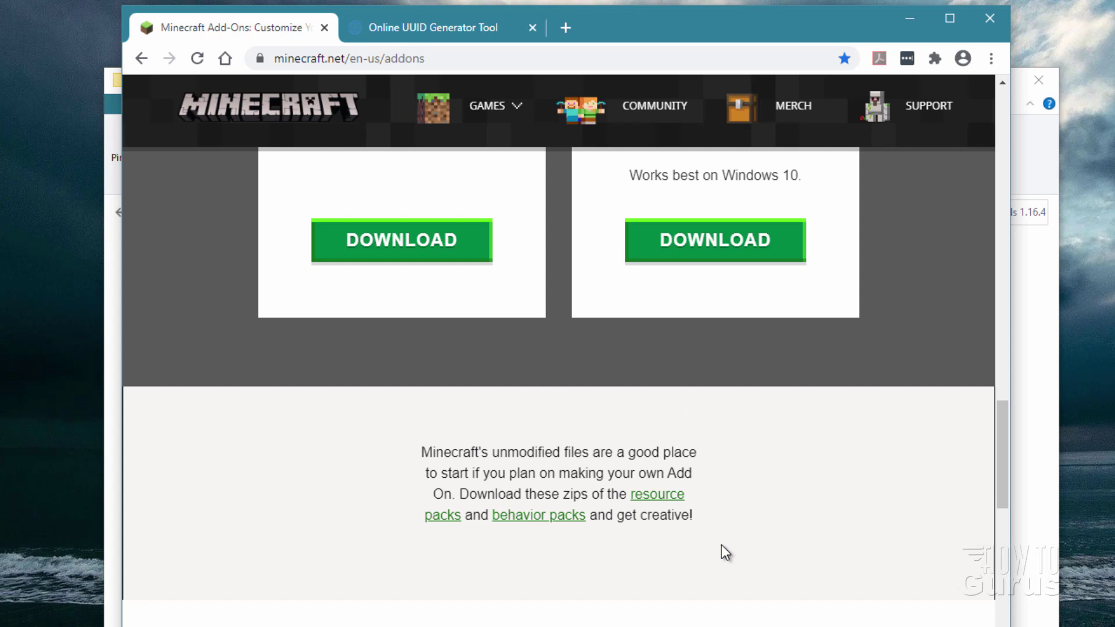
Step: Open the save prompt for the sample vanilla resource pack zip, dismiss it, and return to Custom Records 1.16.4
click(641, 492)
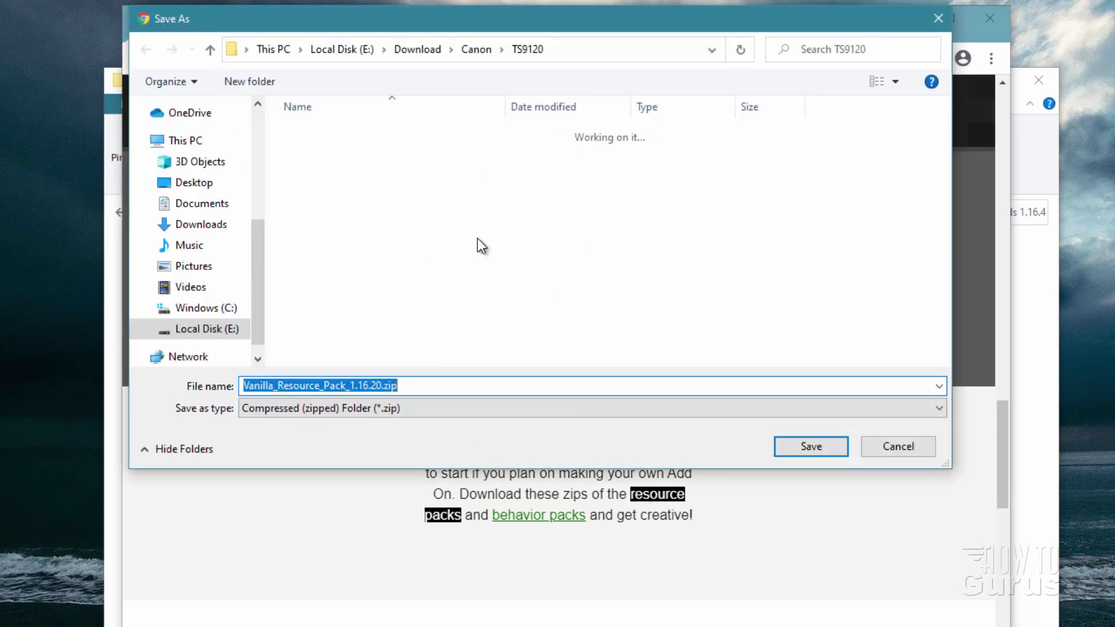
click(428, 385)
key(Return)
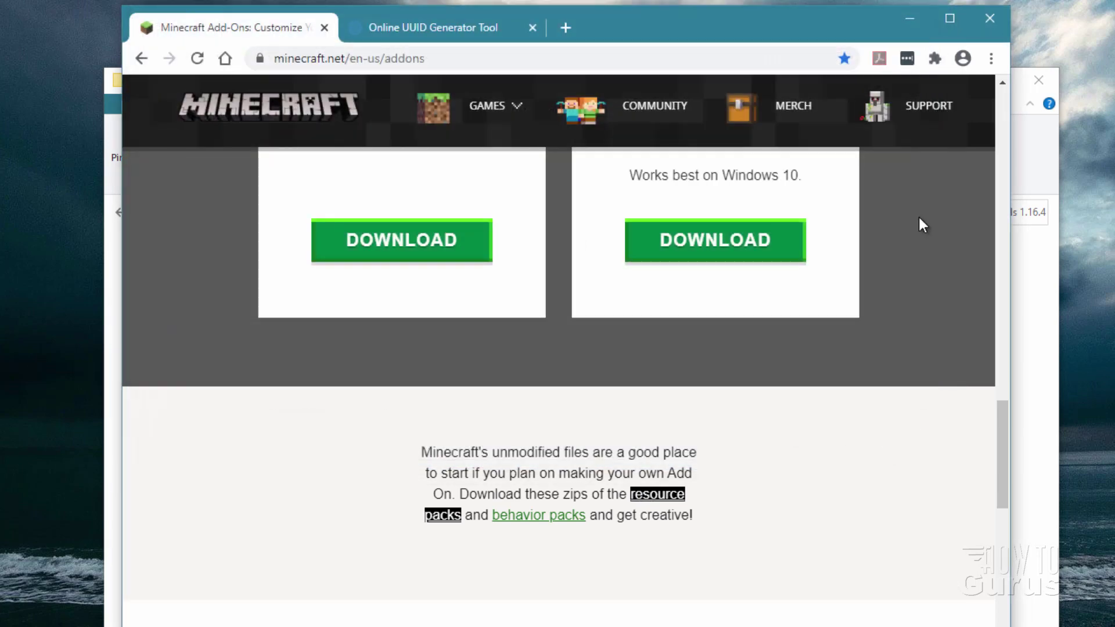
click(1027, 139)
click(349, 298)
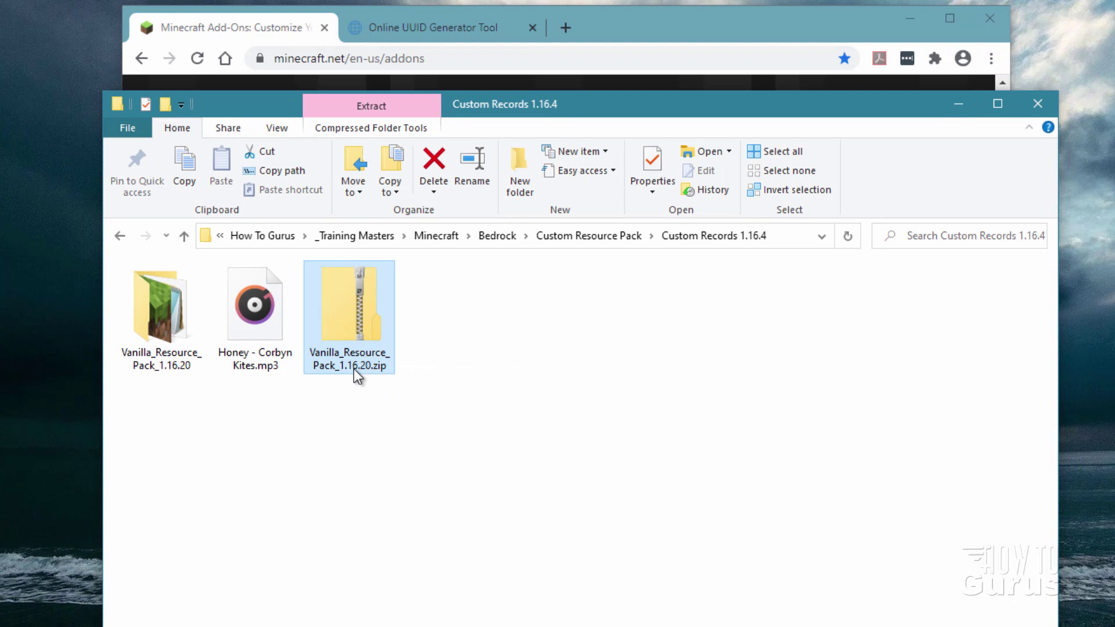
Step: Open the extracted Vanilla_Resource_Pack folder in a separate Explorer window
click(170, 352)
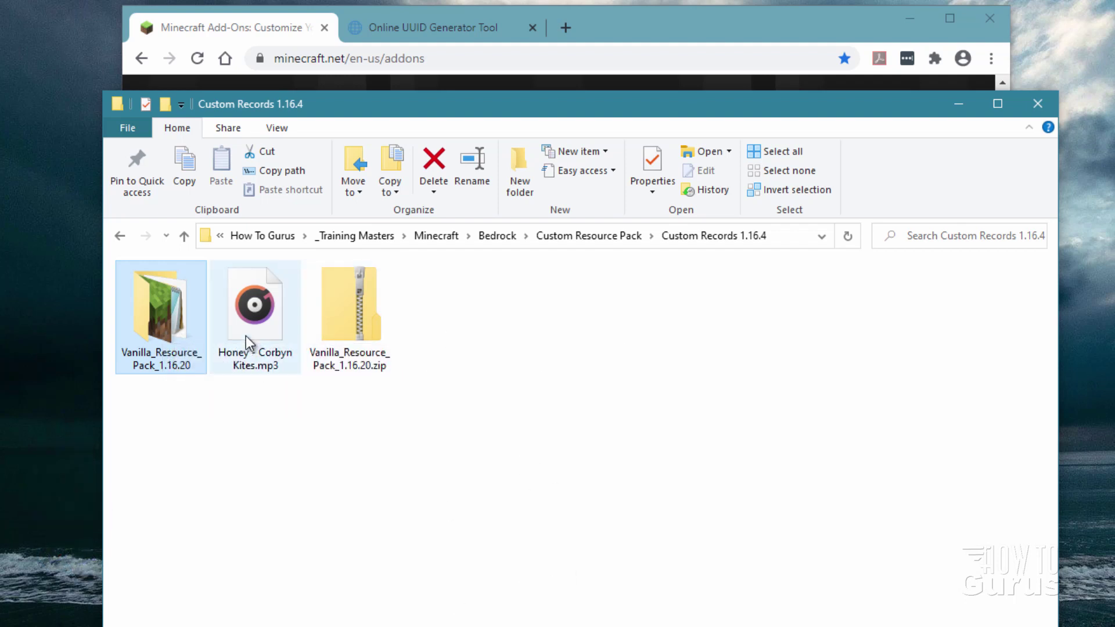
double_click(166, 315)
right_click(167, 315)
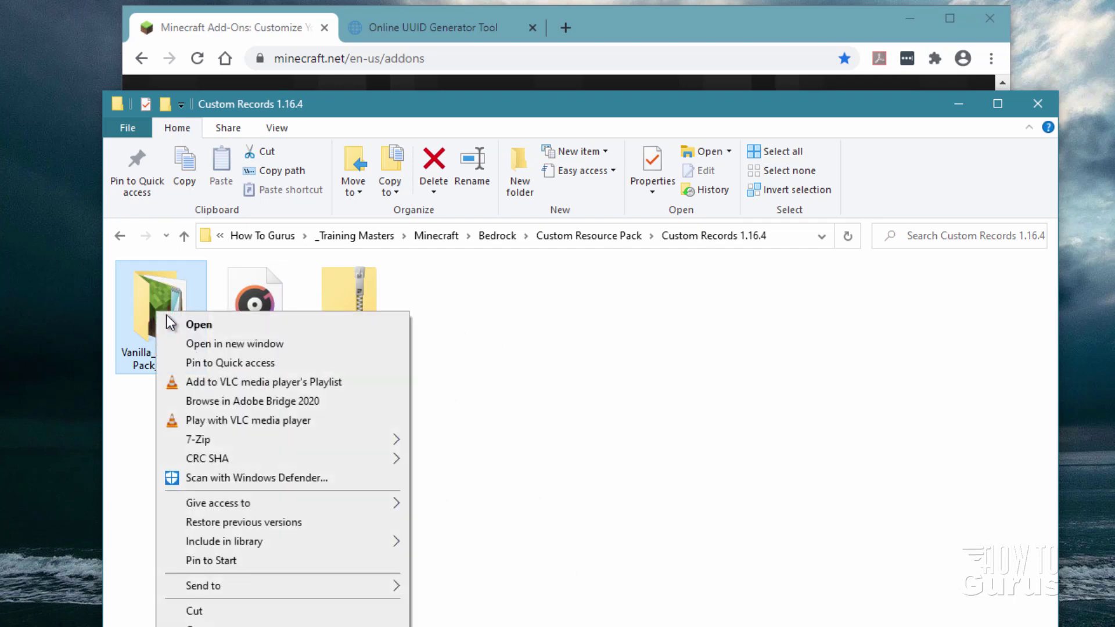
click(210, 345)
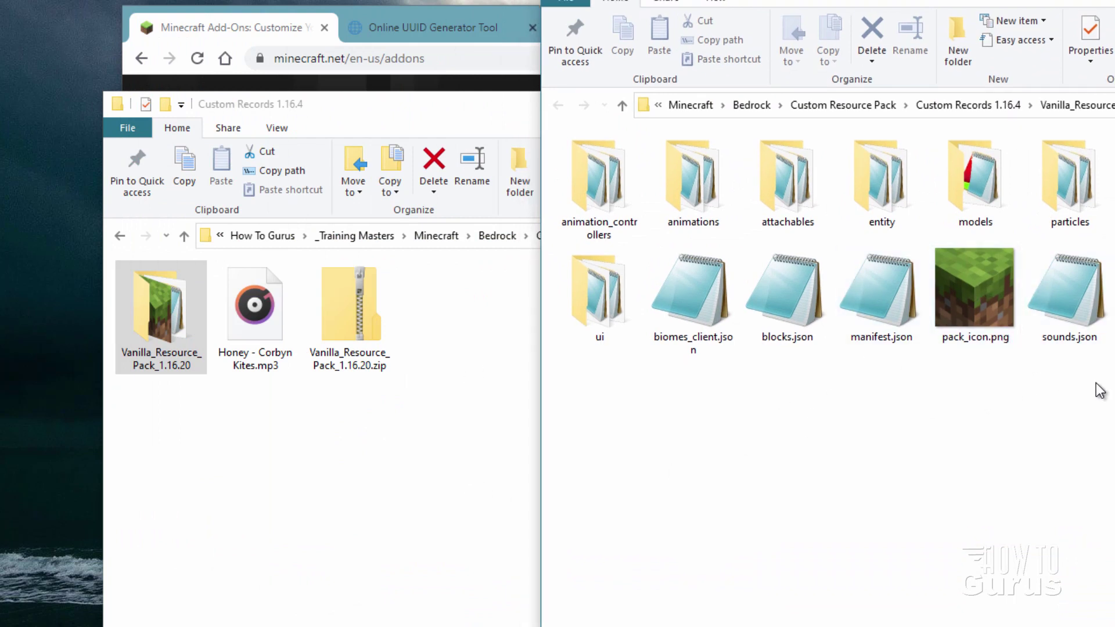
Step: Copy manifest.json, pack_icon.png and sounds.json into the Custom Records 1.16.4 folder
drag(1099, 391, 918, 346)
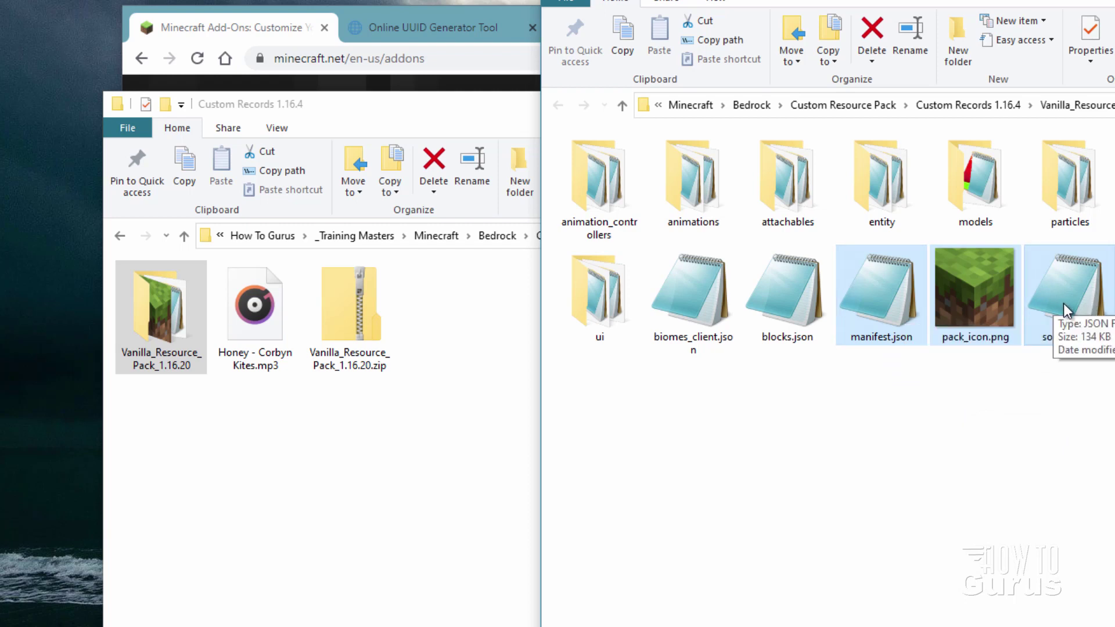
drag(1064, 303, 385, 487)
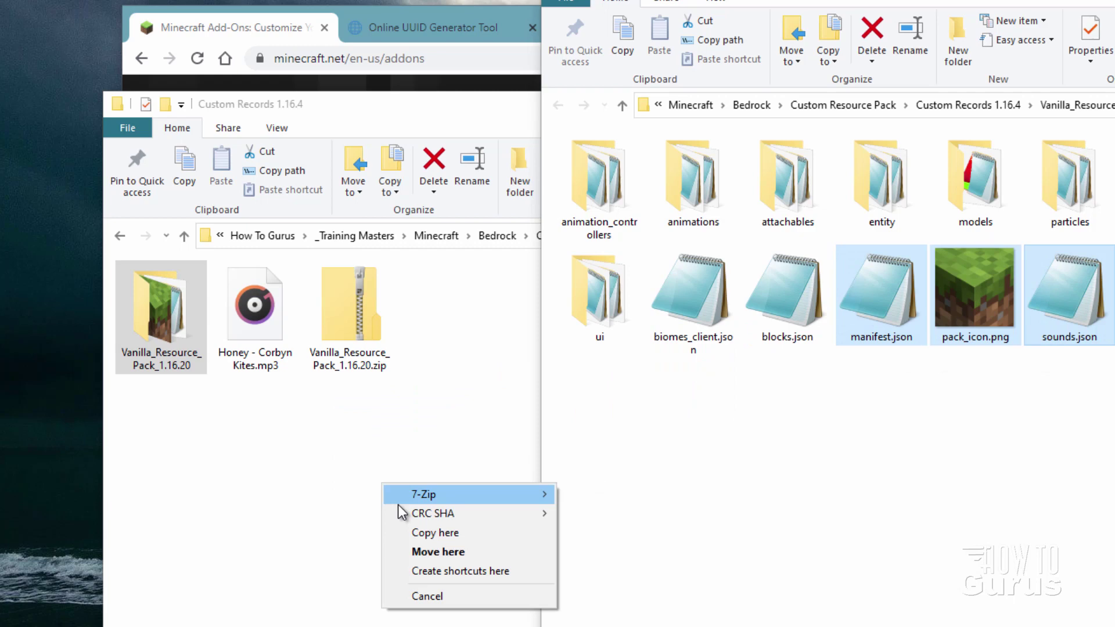
click(428, 532)
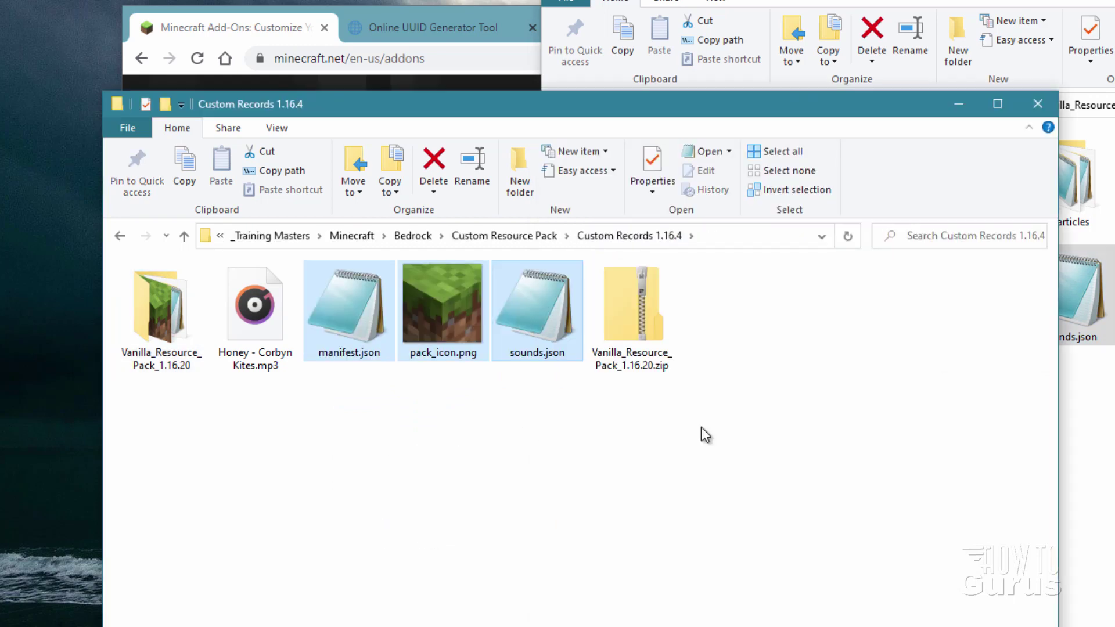
key(alt+Tab)
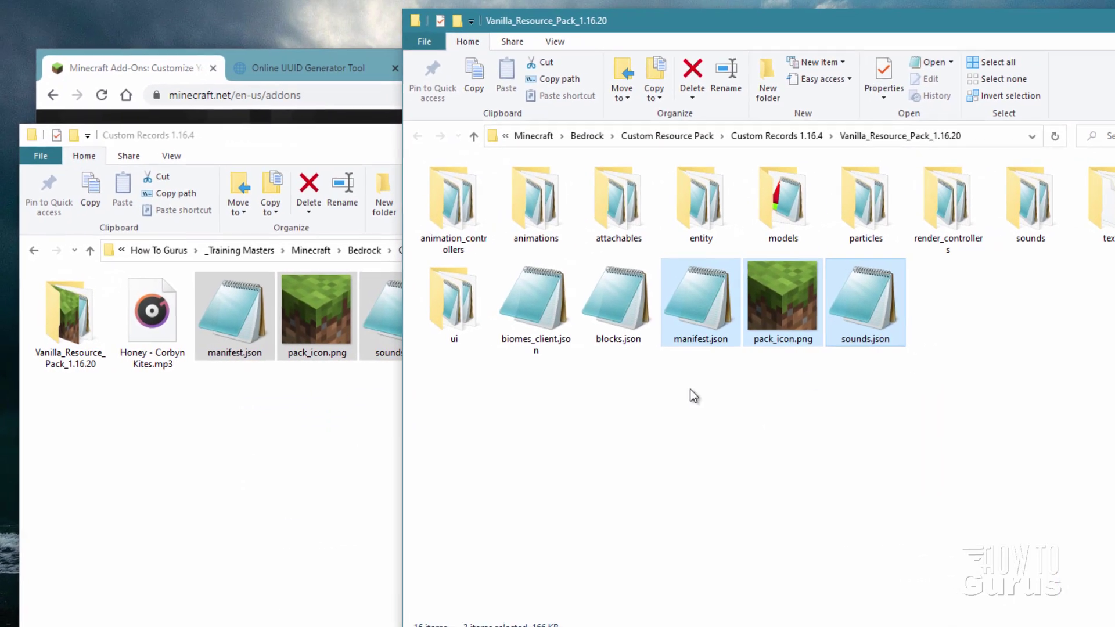
Step: Create a new folder named 'sounds' in Custom Records 1.16.4
drag(966, 33, 905, 36)
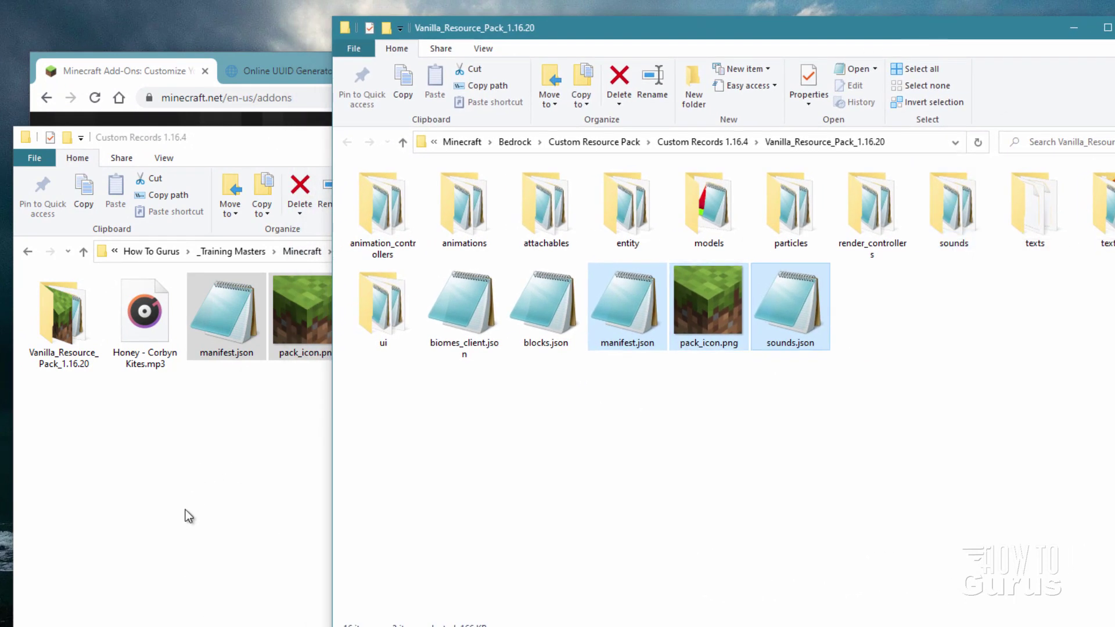
click(218, 516)
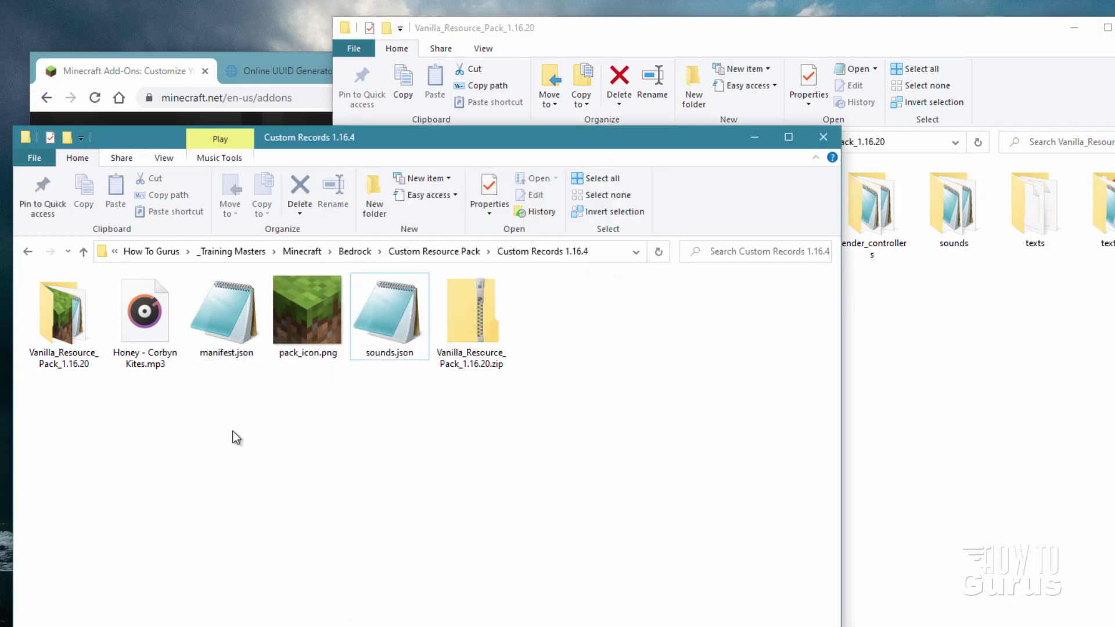
click(374, 210)
text(sou)
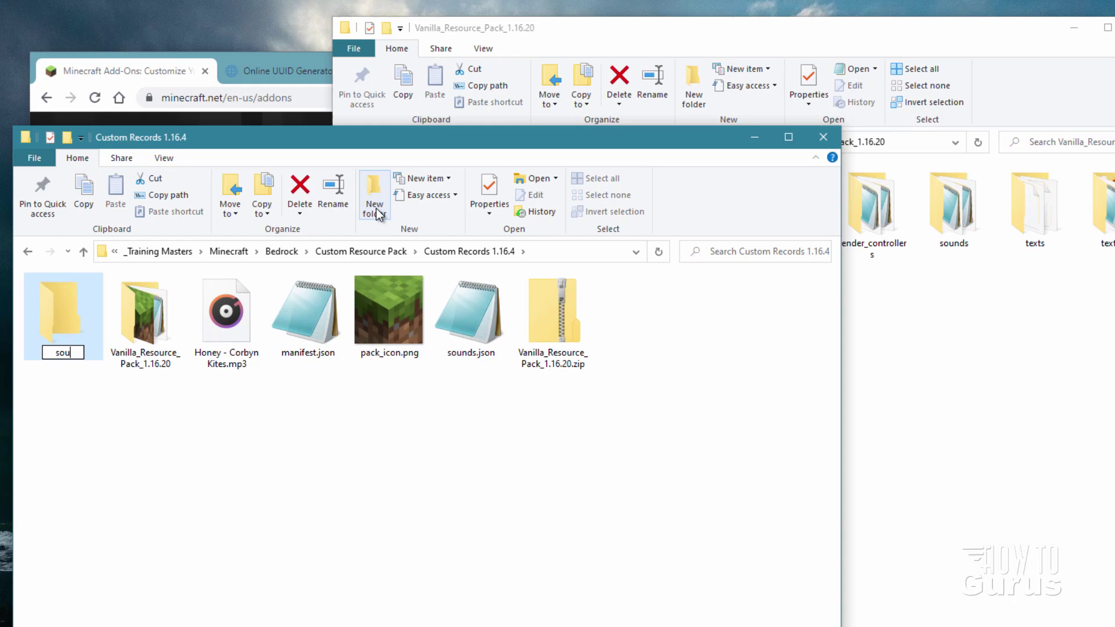
text(nds)
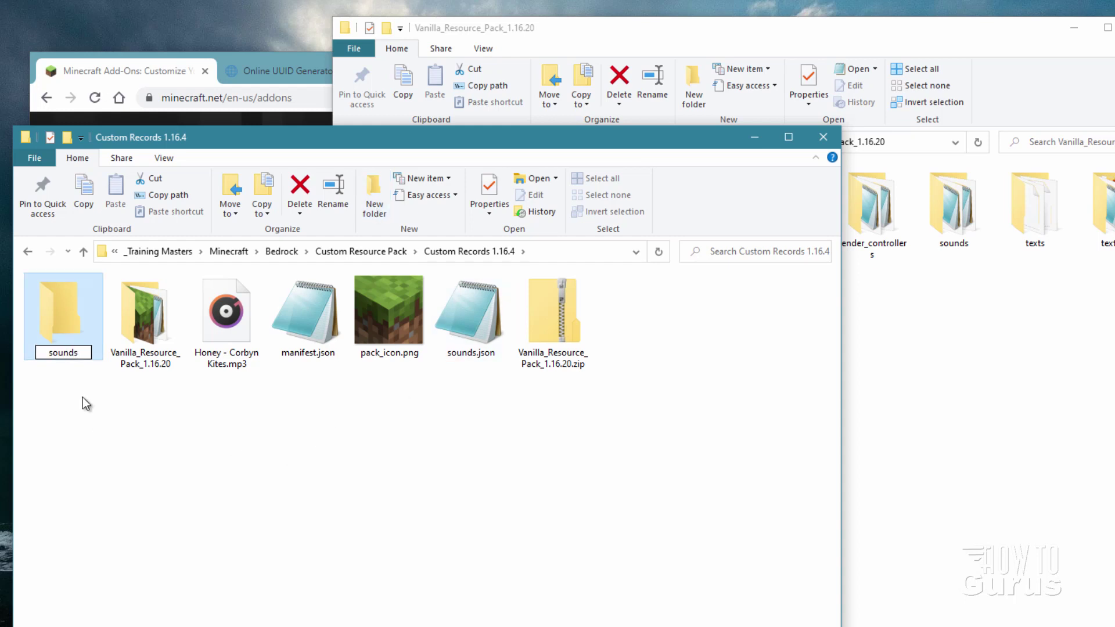
key(Return)
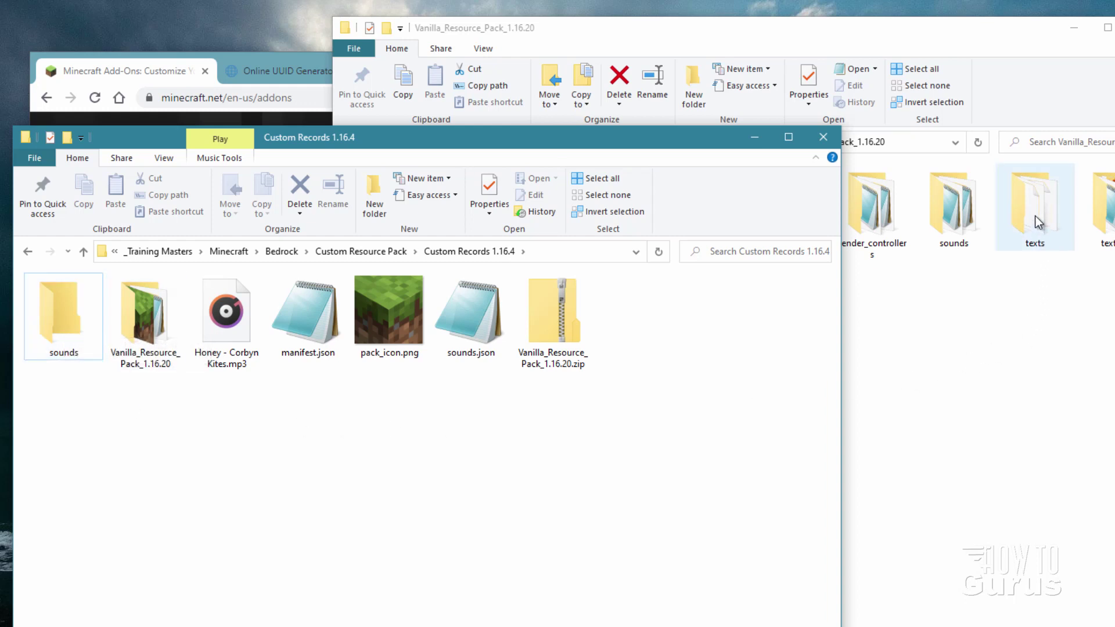
Step: Create a second folder named 'texts' and open it
click(375, 205)
text(text)
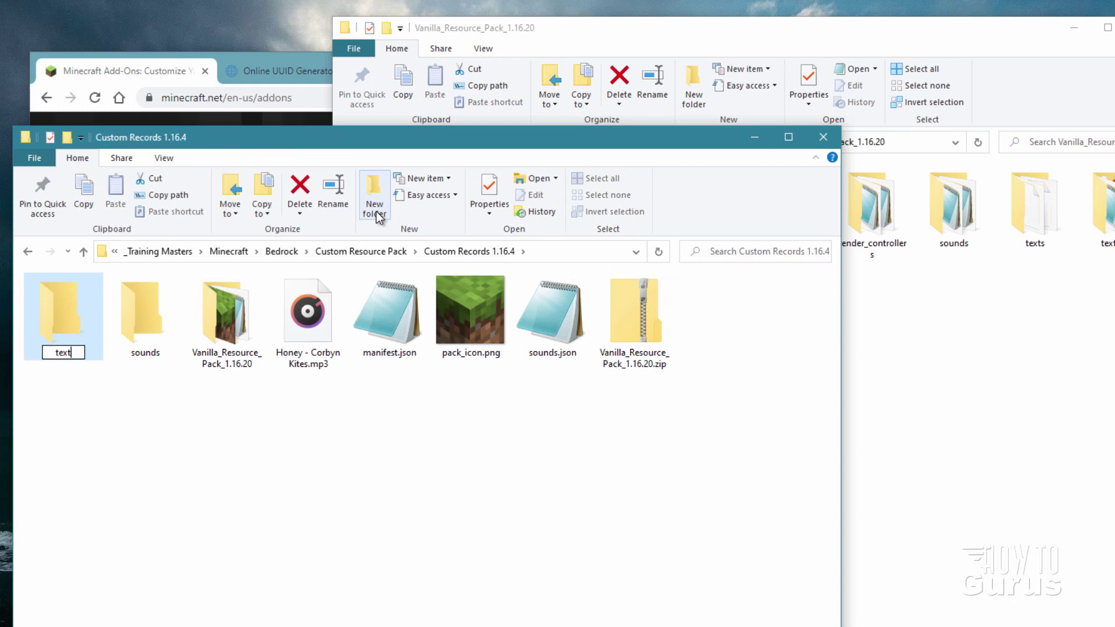
text(s)
click(163, 400)
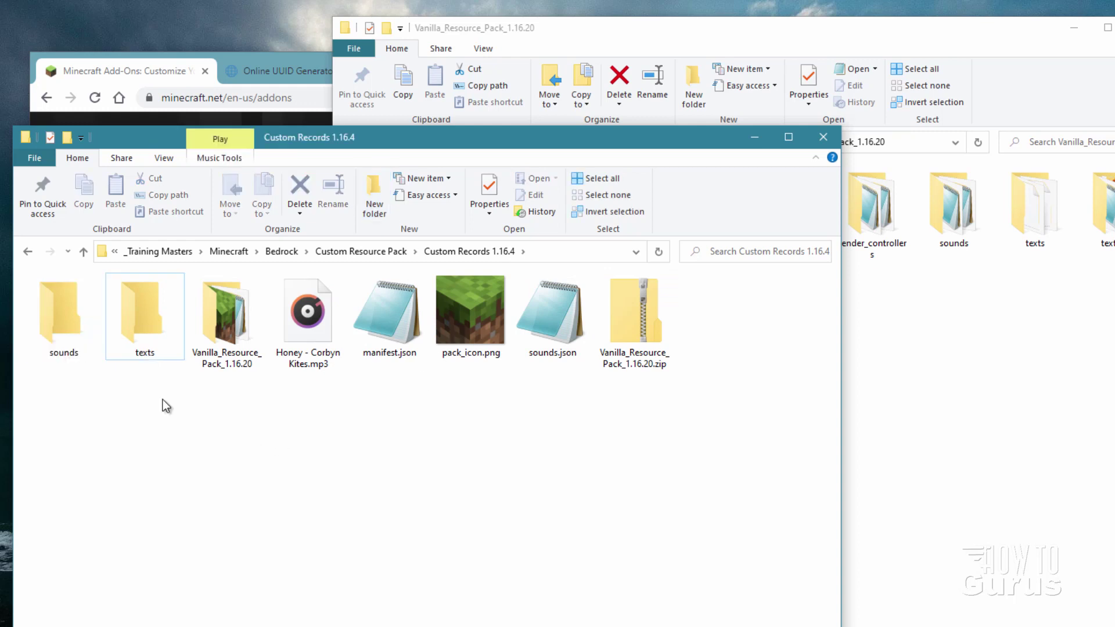
double_click(145, 319)
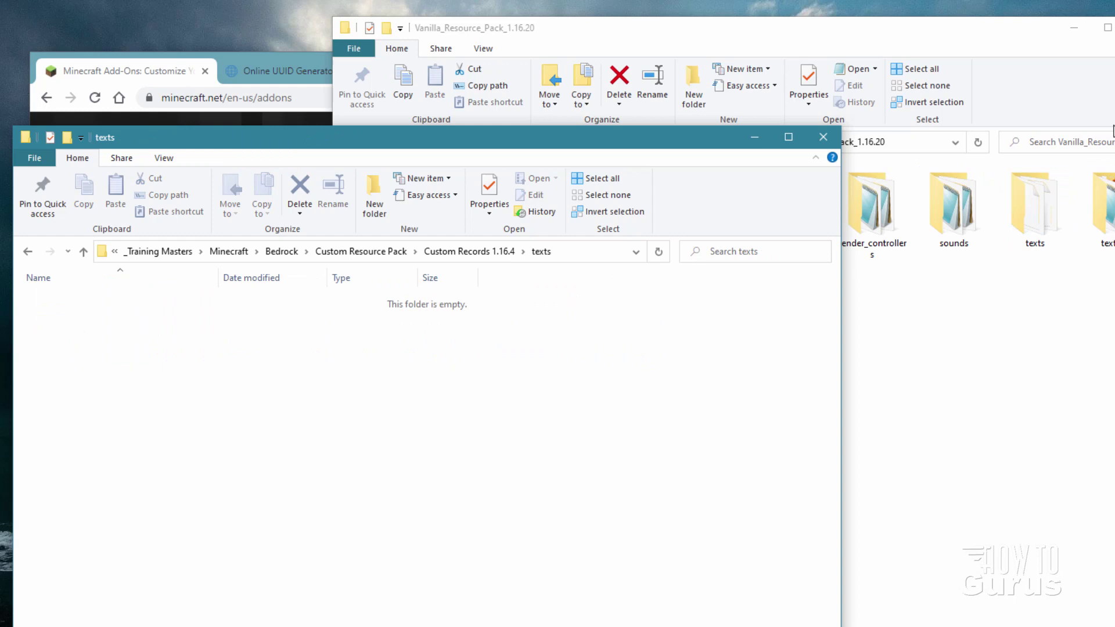
Step: Copy en_US.lang from the vanilla pack's texts folder into the new texts folder
click(1050, 75)
drag(1007, 45, 982, 33)
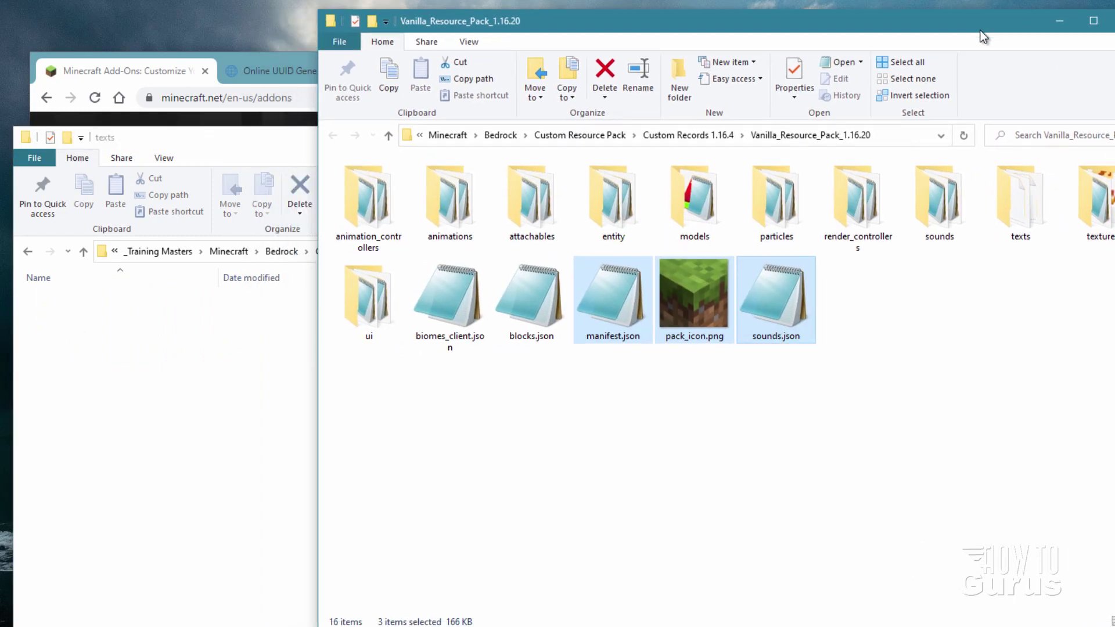
double_click(1016, 224)
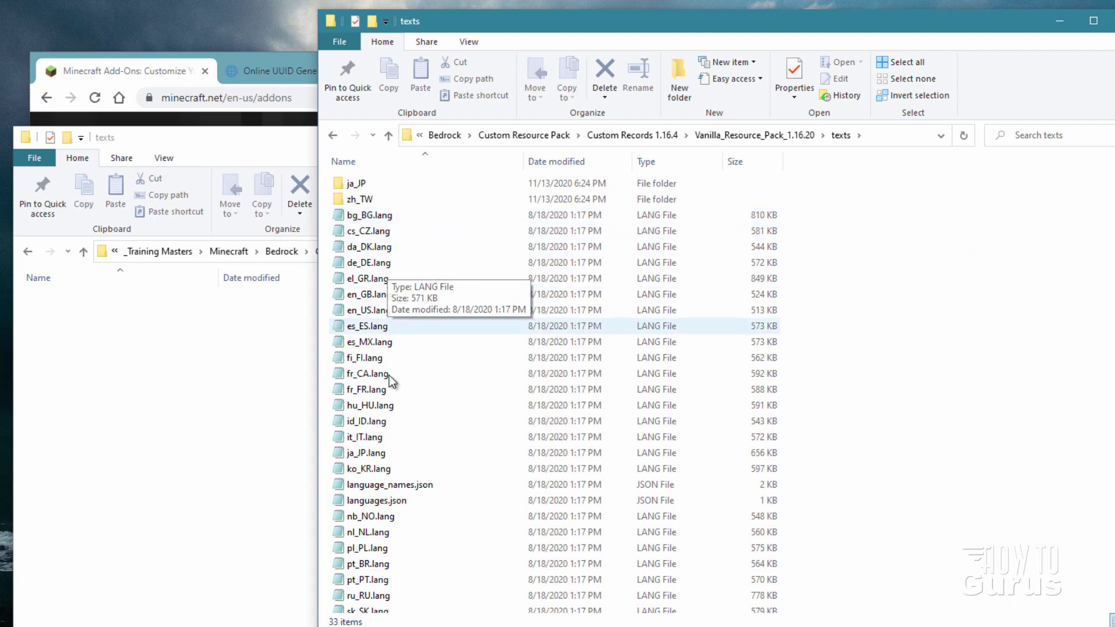
click(381, 312)
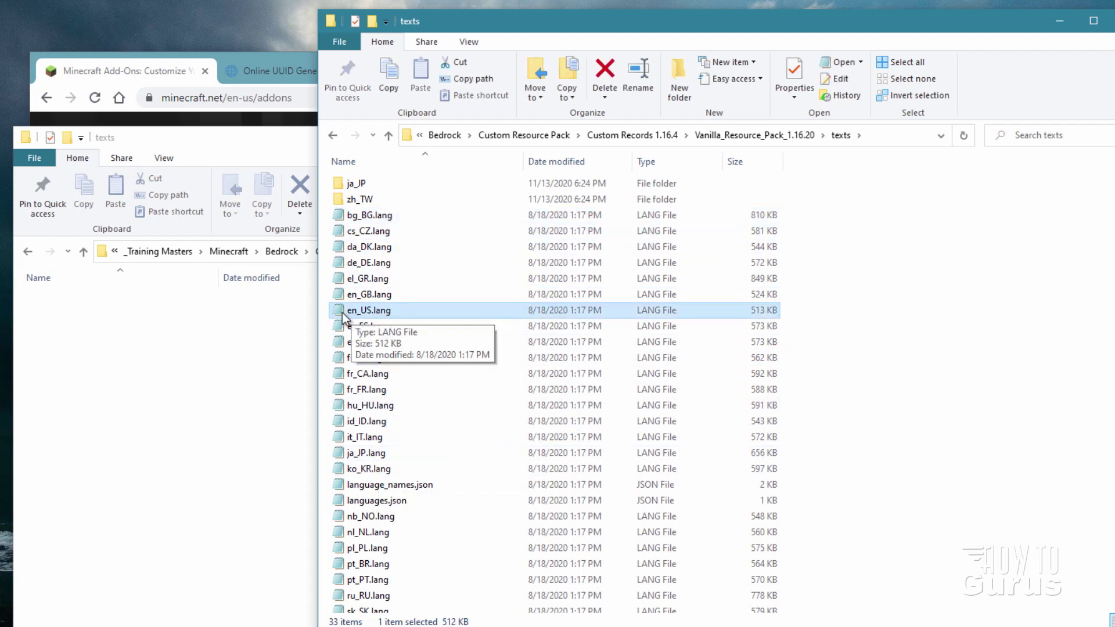
drag(343, 312, 133, 382)
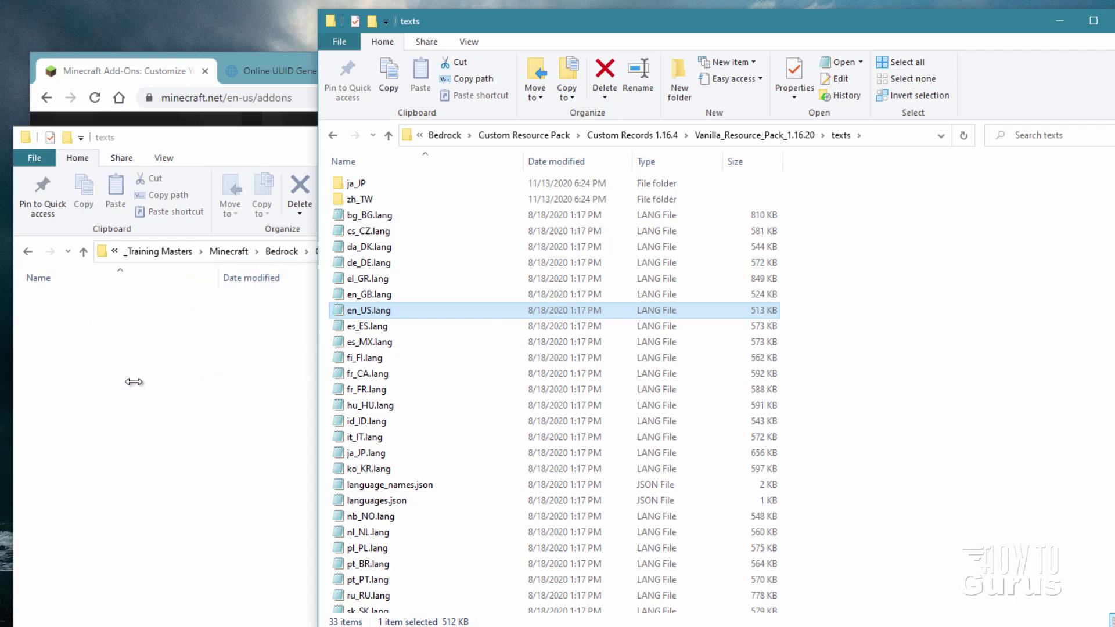
click(174, 426)
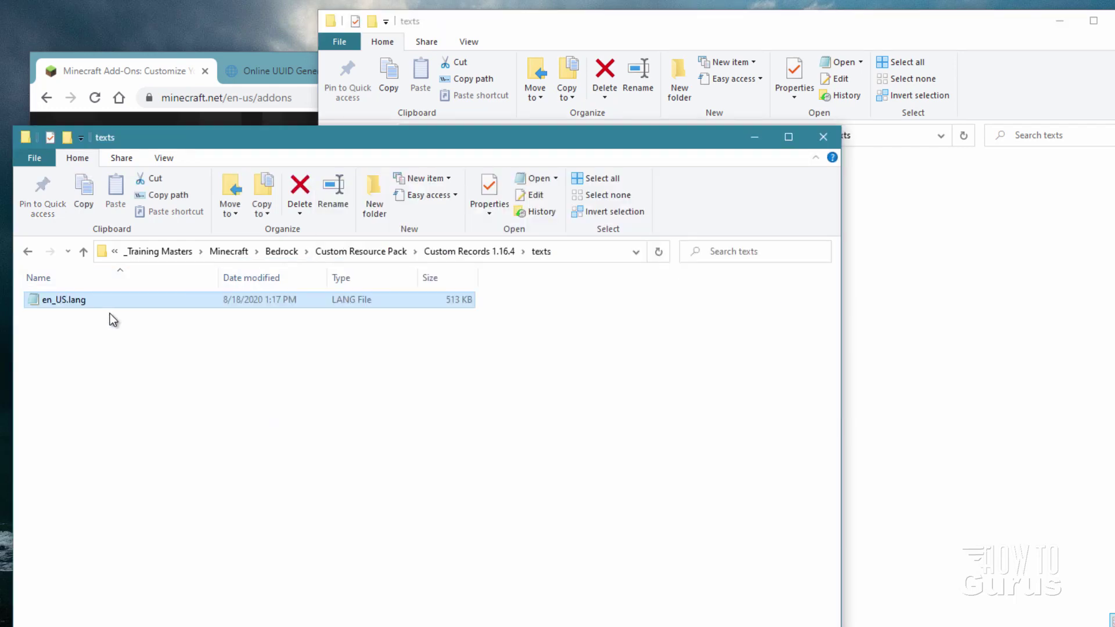
Step: Navigate back up to Vanilla_Resource_Pack_1.16.20 and bring its sounds folder into view
click(932, 36)
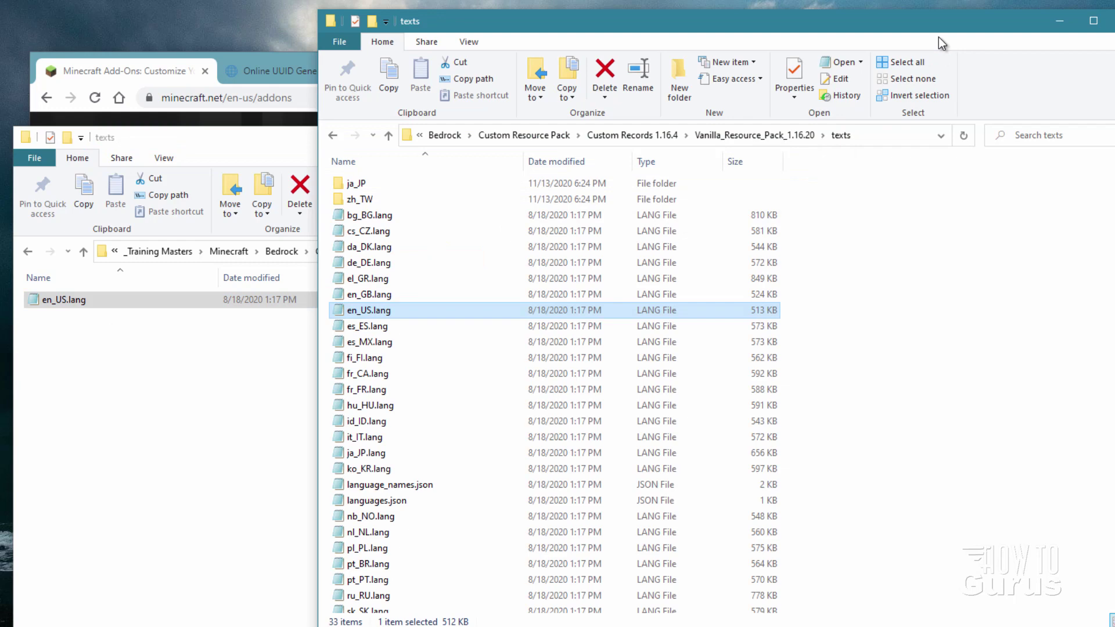
click(768, 141)
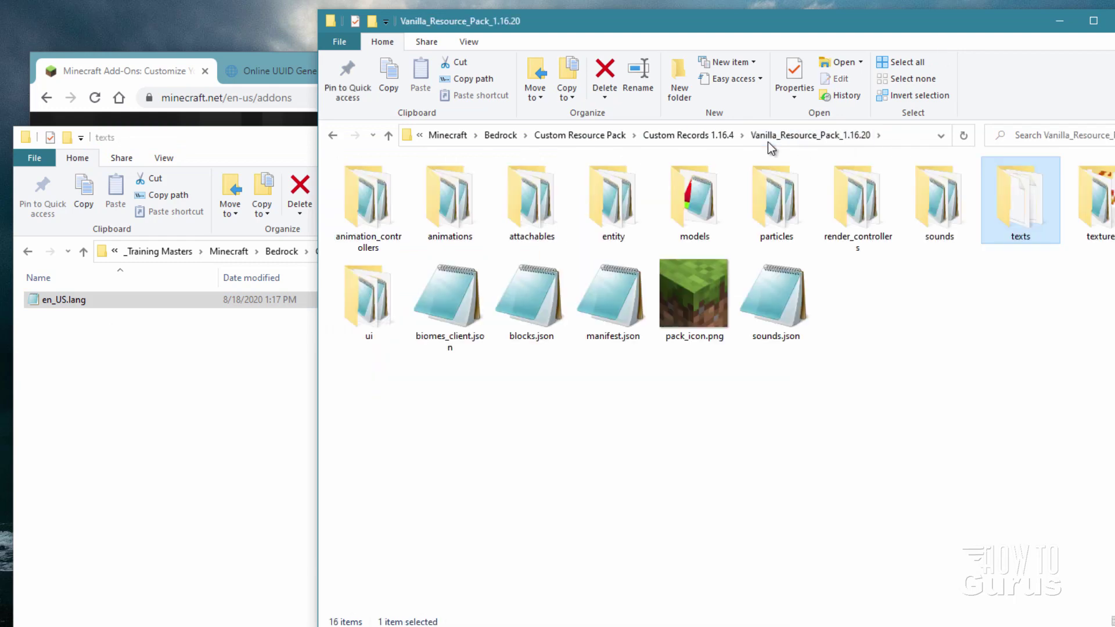
click(307, 275)
click(467, 255)
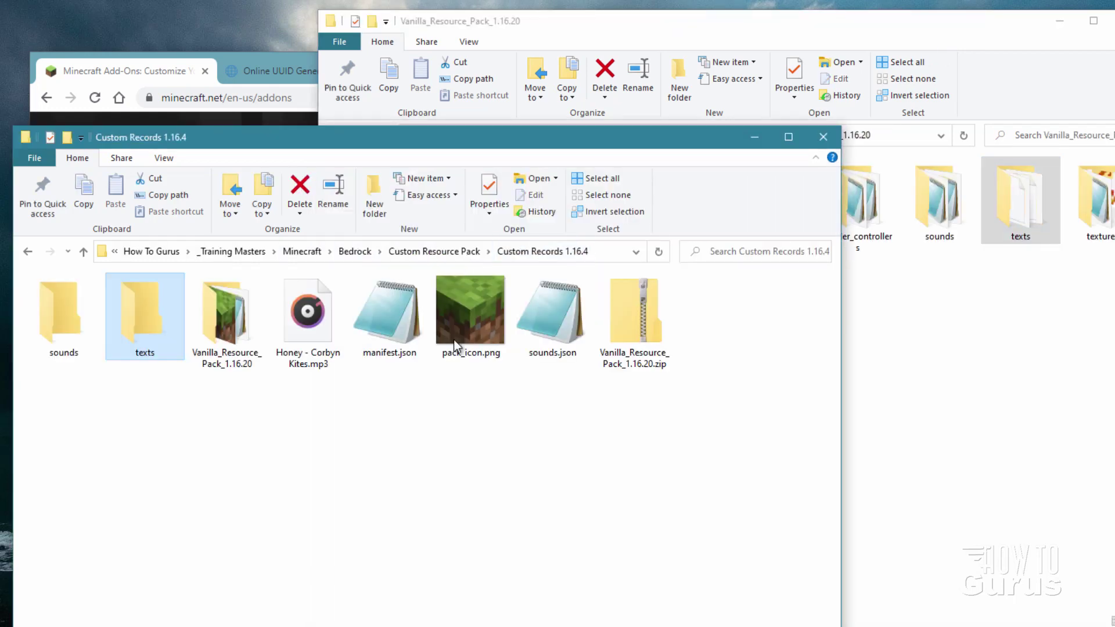
click(1011, 107)
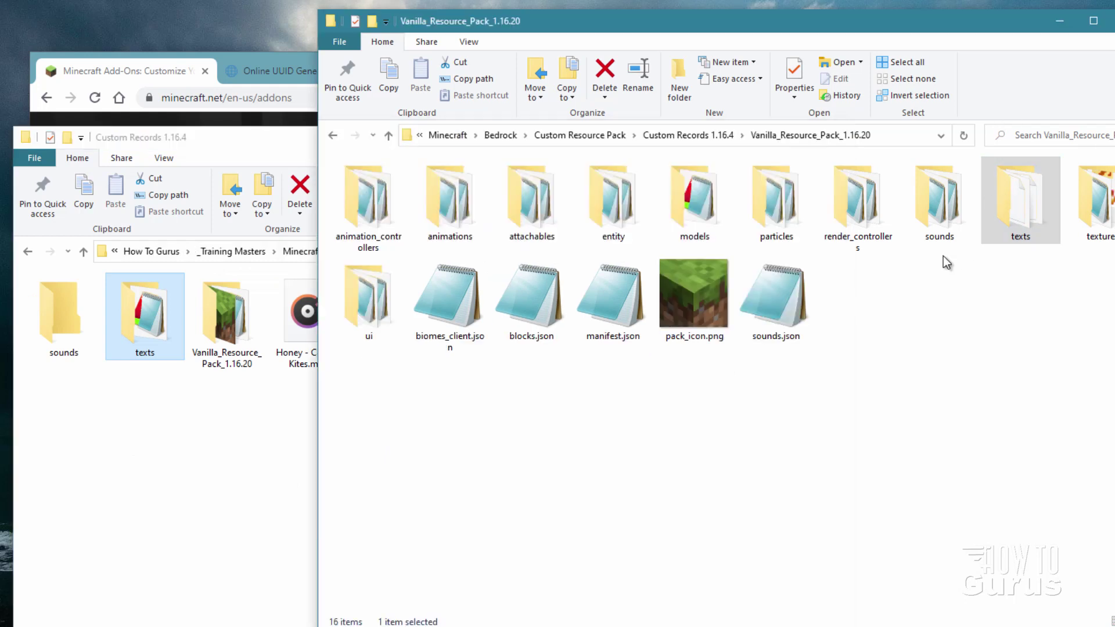
mouse_move(947, 216)
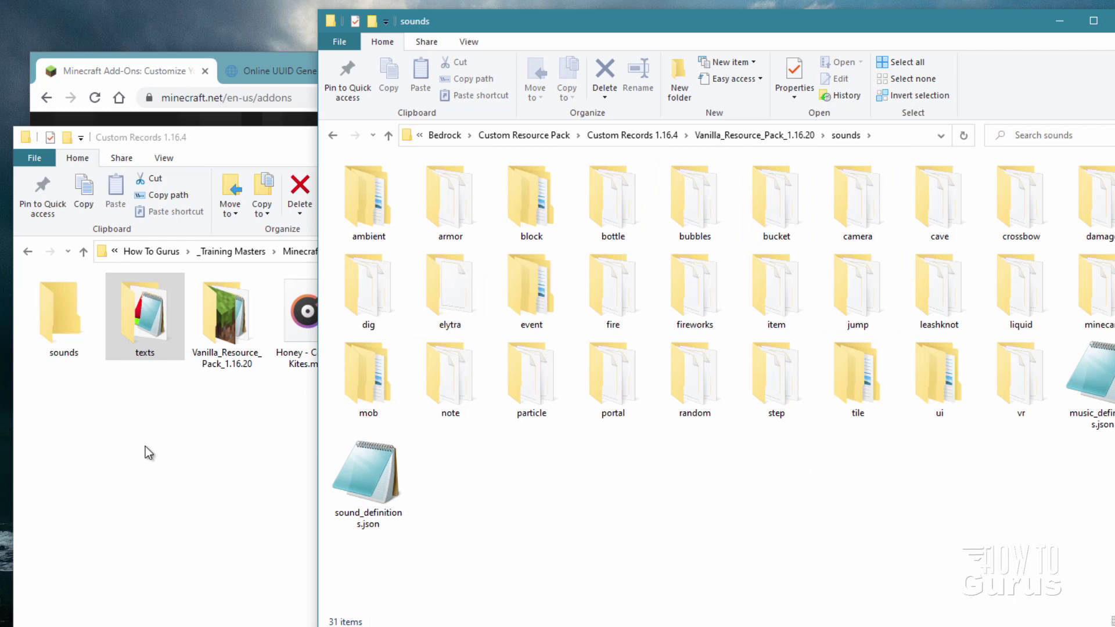
Step: Review the notes, highlighting the path sounds/music/game/records/13 and then the record number 13
key(alt+Tab)
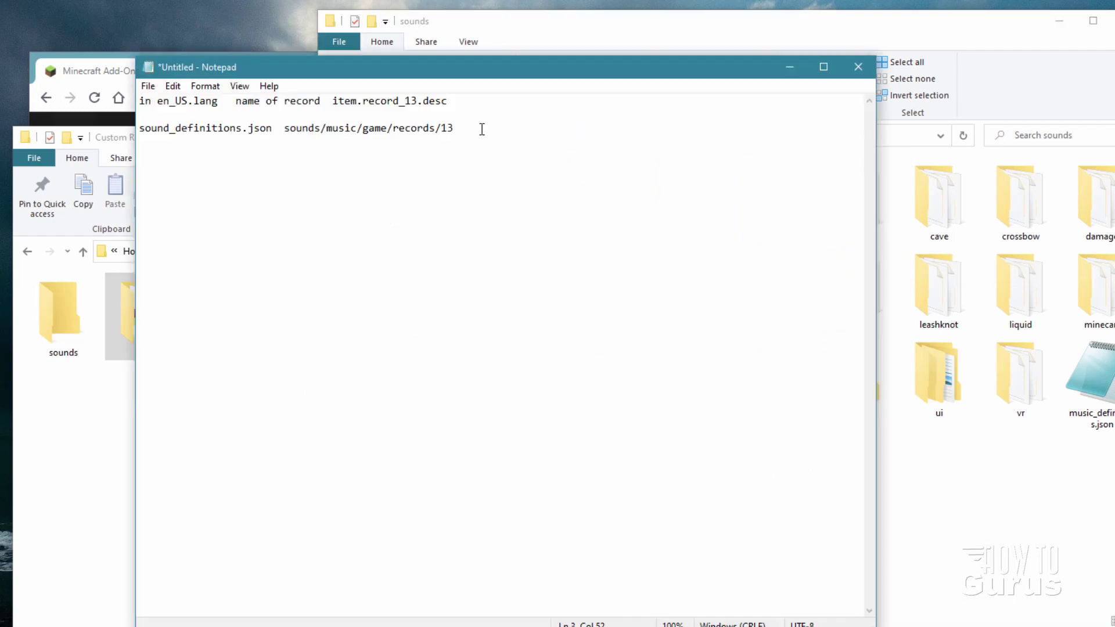
drag(480, 127, 284, 133)
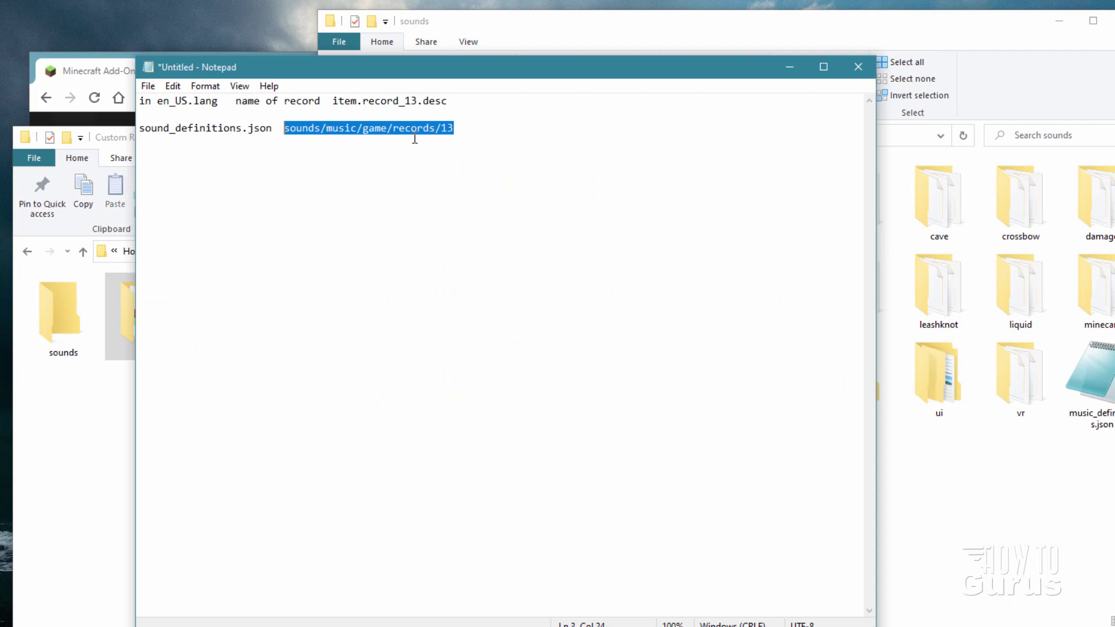
click(470, 138)
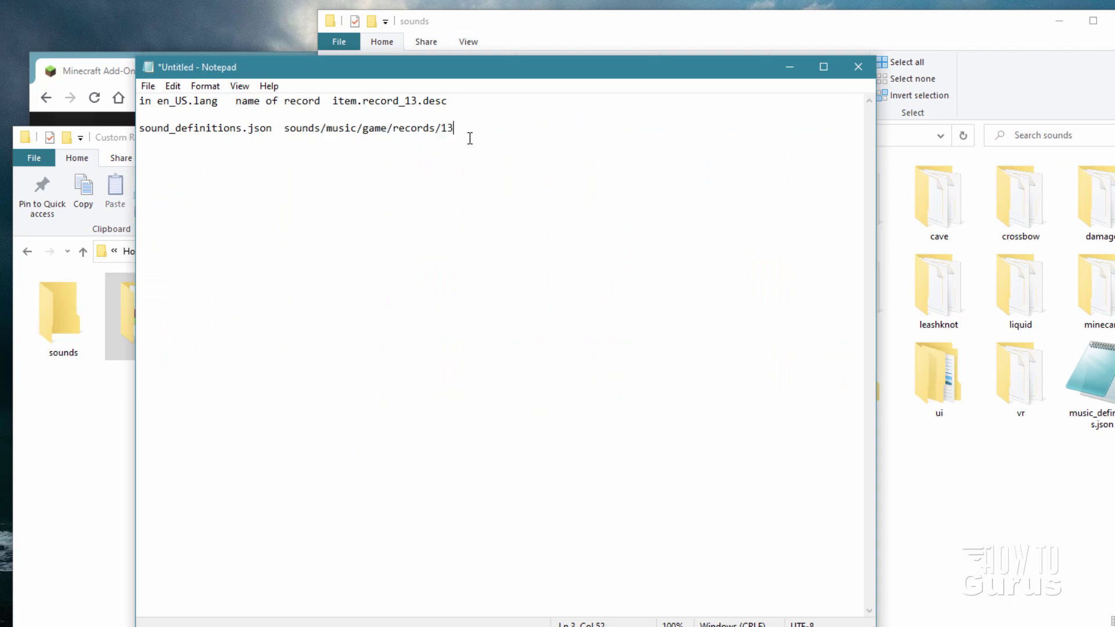
drag(462, 128, 442, 129)
click(463, 124)
Step: Inside the Custom Records sounds folder, create a 'music' folder and open it
click(100, 369)
drag(129, 137, 370, 155)
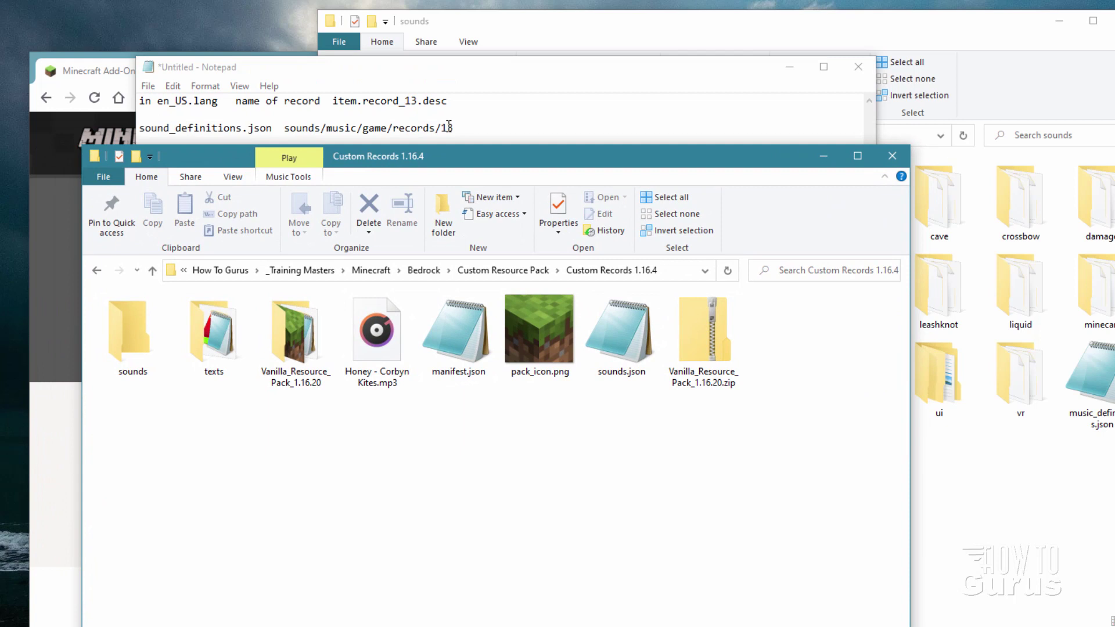
double_click(124, 345)
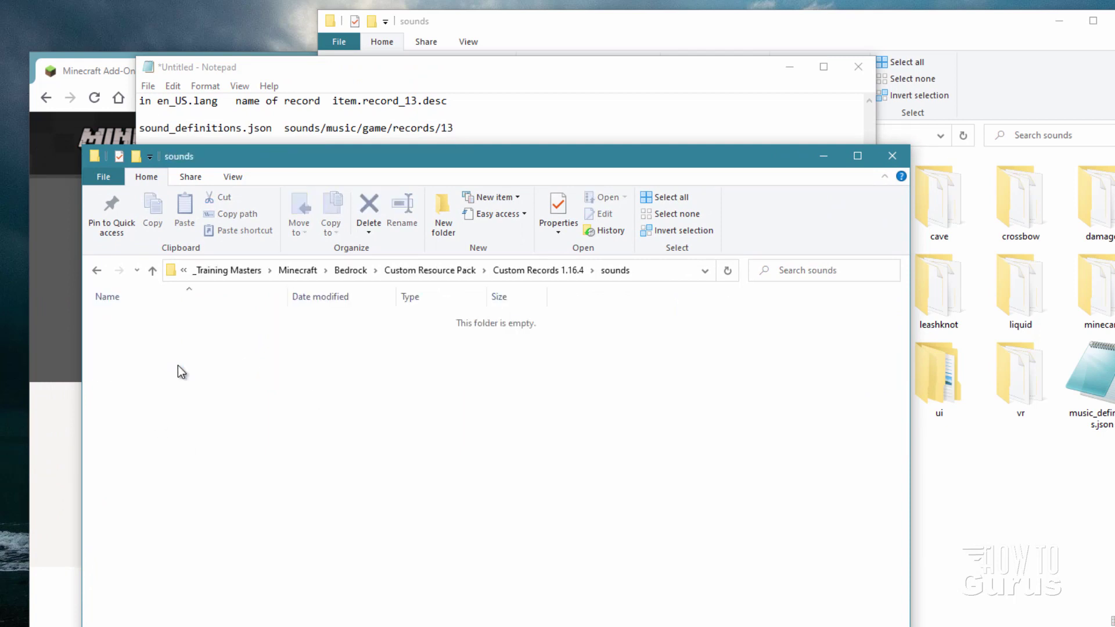
click(448, 218)
text(music)
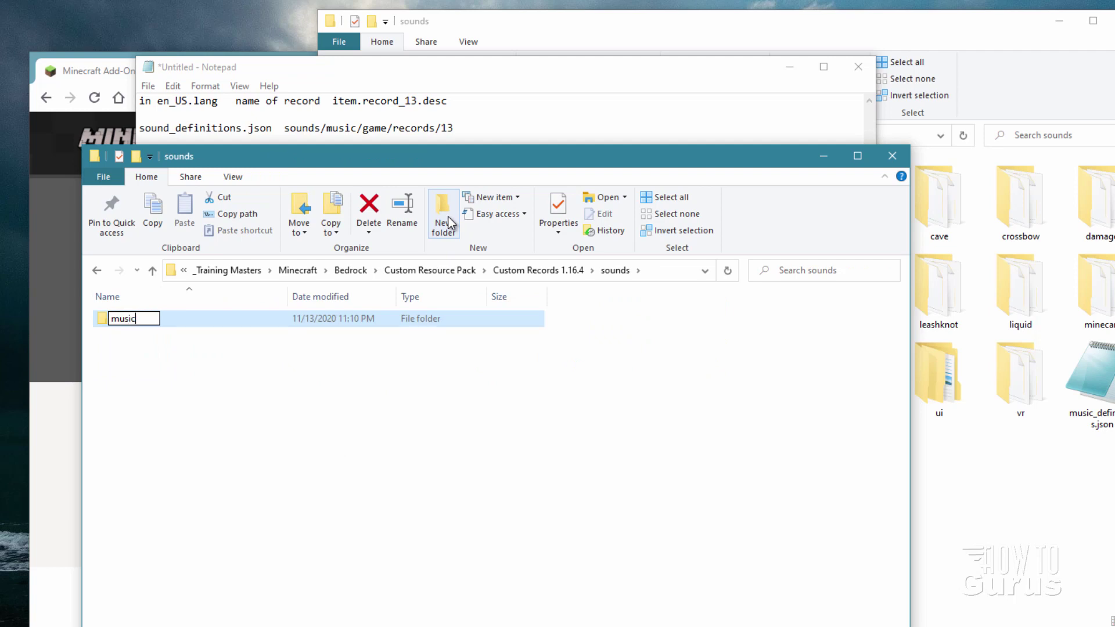
click(121, 344)
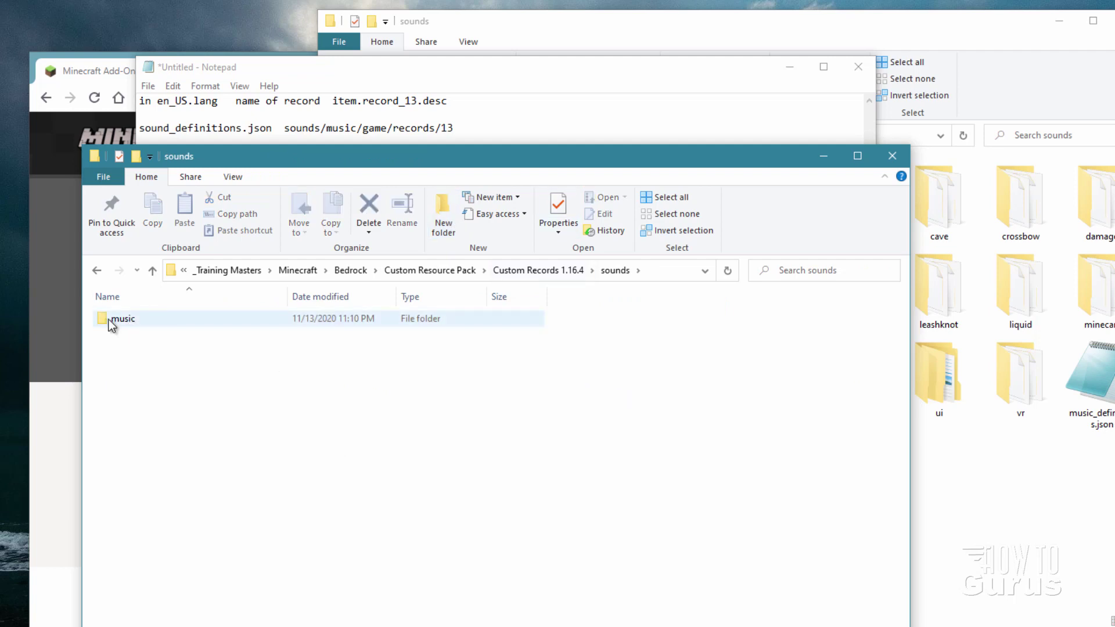
double_click(110, 319)
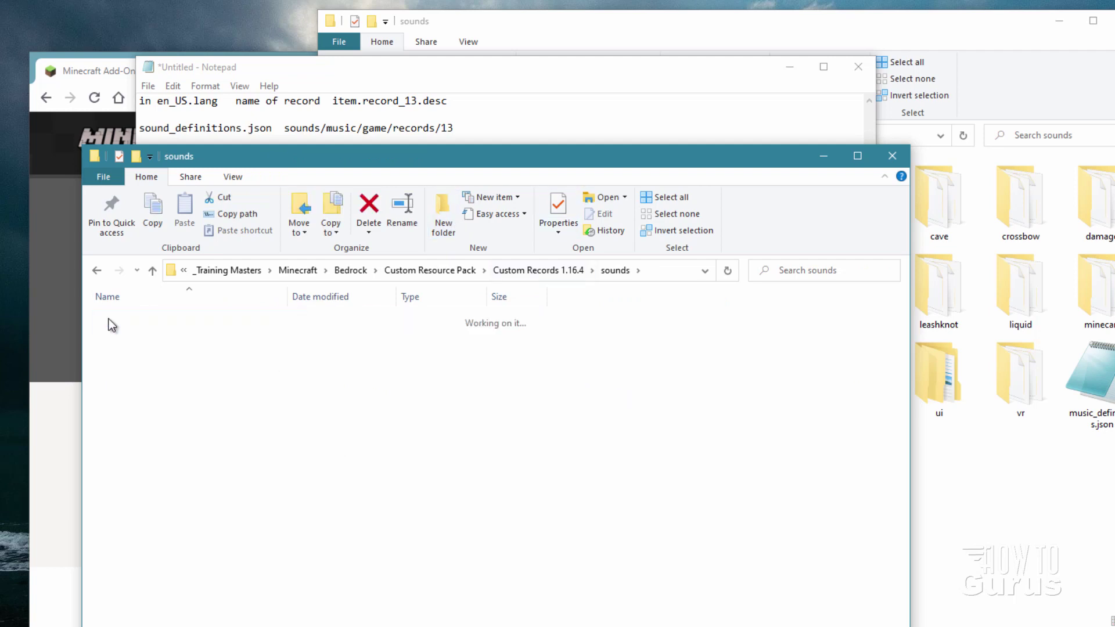
Step: Create 'game' inside music and 'records' inside game, then open records
click(441, 232)
text(game)
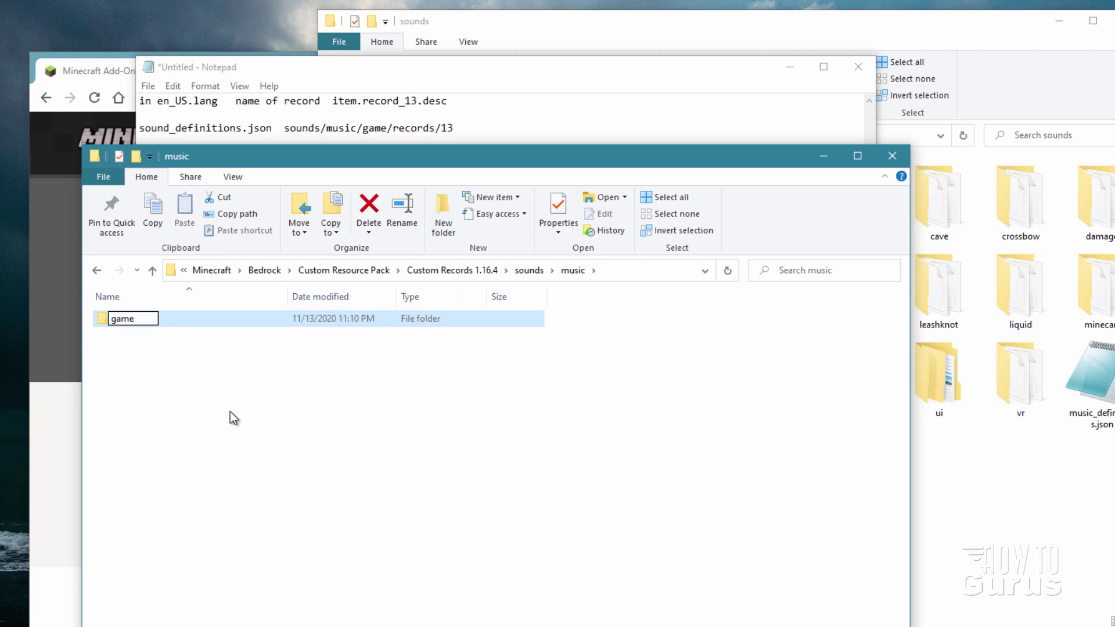
click(107, 323)
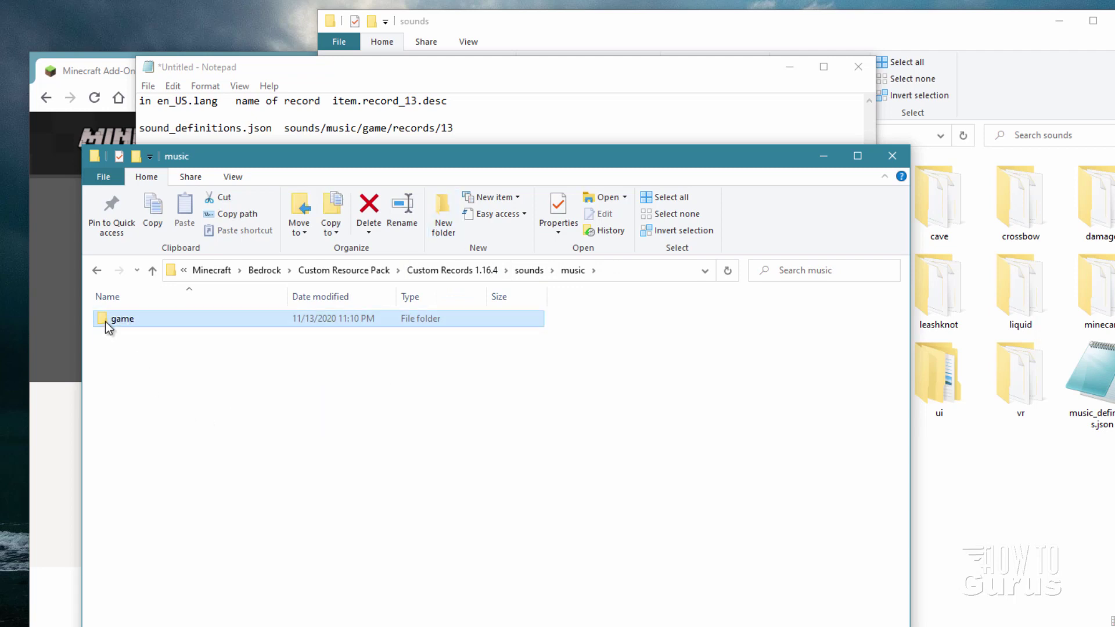
double_click(107, 322)
click(443, 231)
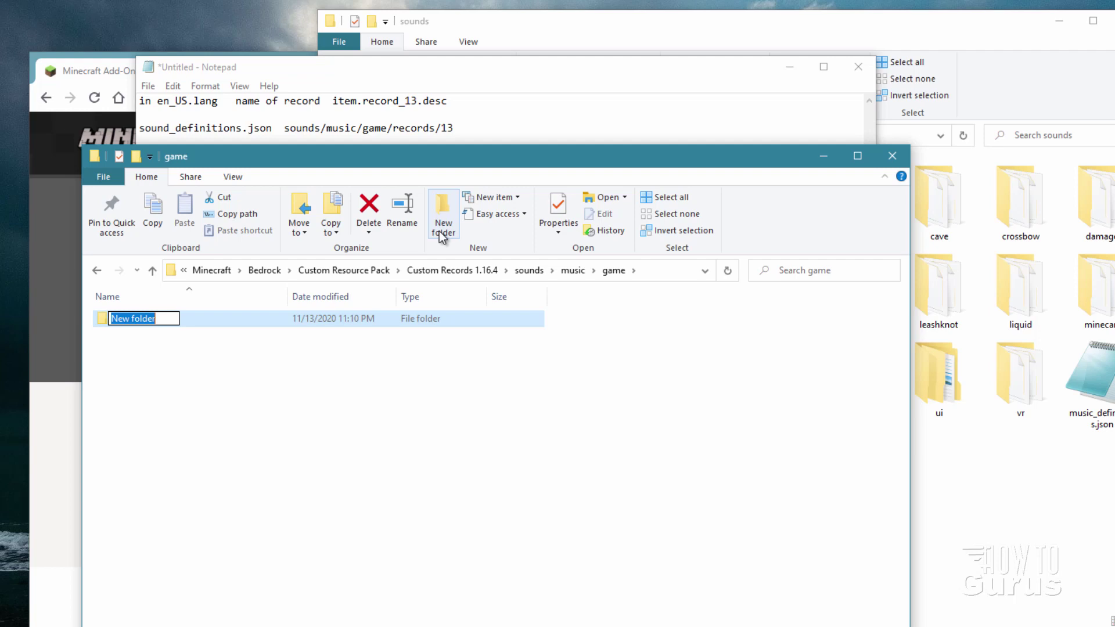
text(records)
key(Return)
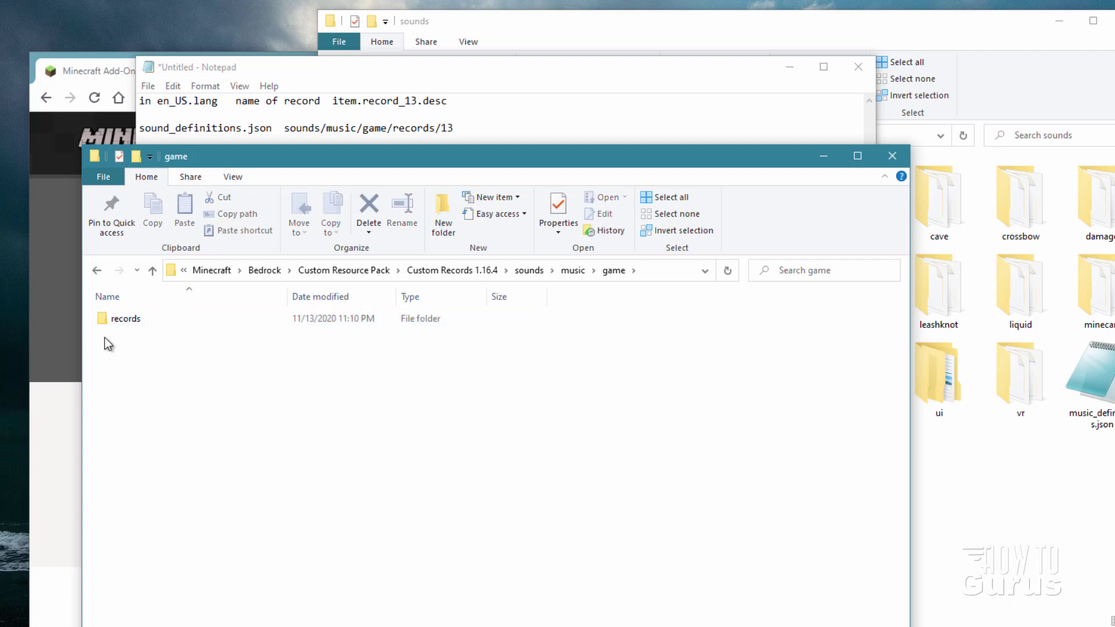
double_click(105, 321)
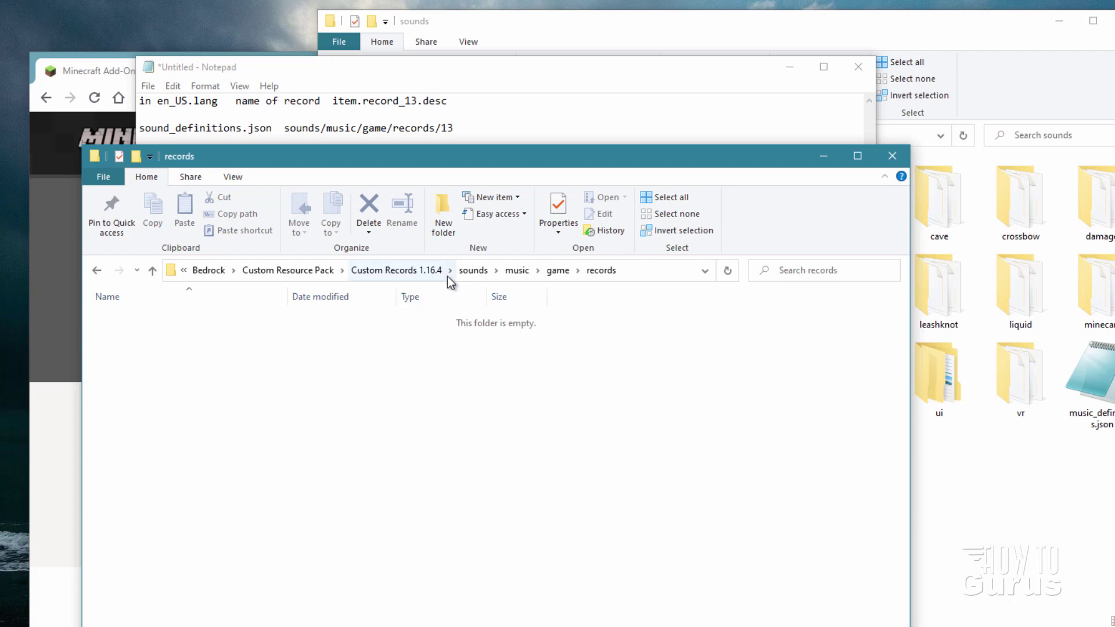
Step: Open the copied manifest.json with Notepad, setting Notepad as the default app for .json files
click(410, 272)
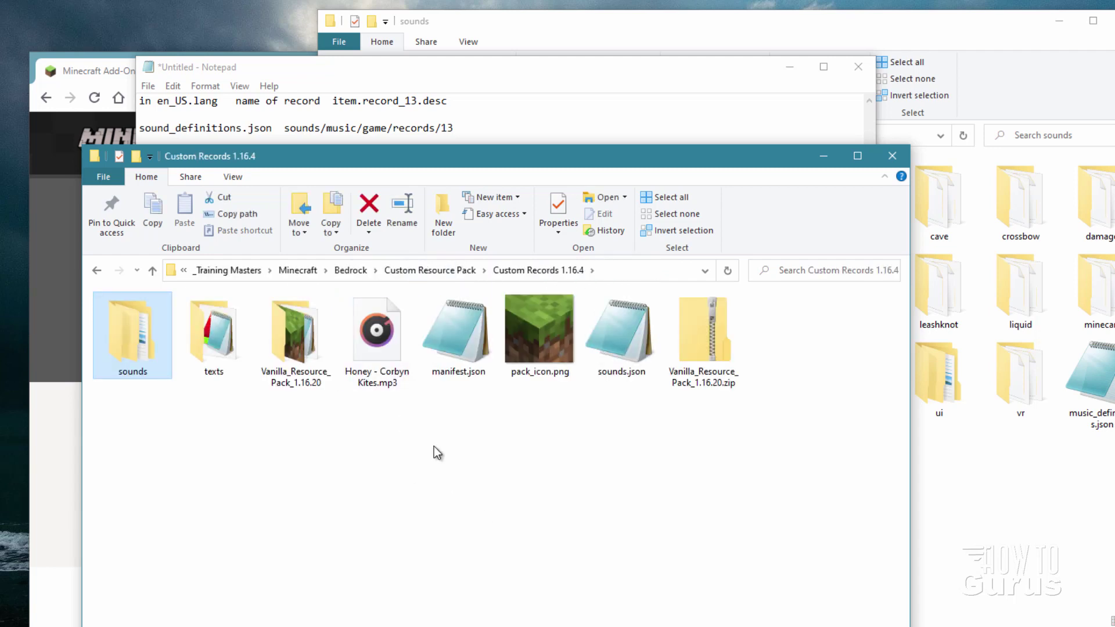
click(463, 372)
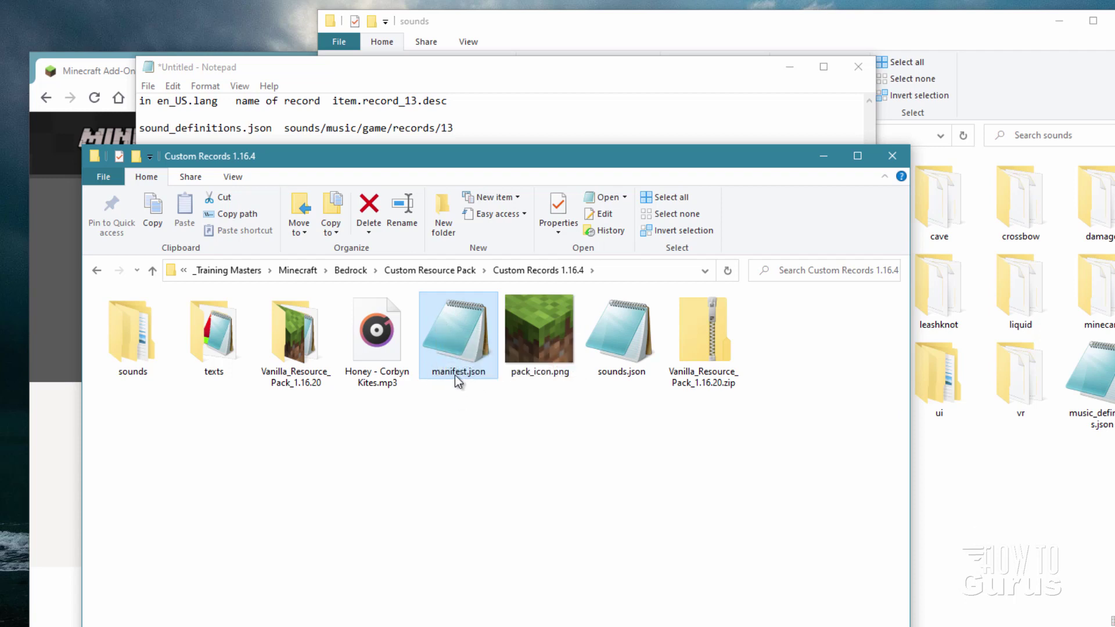
right_click(456, 336)
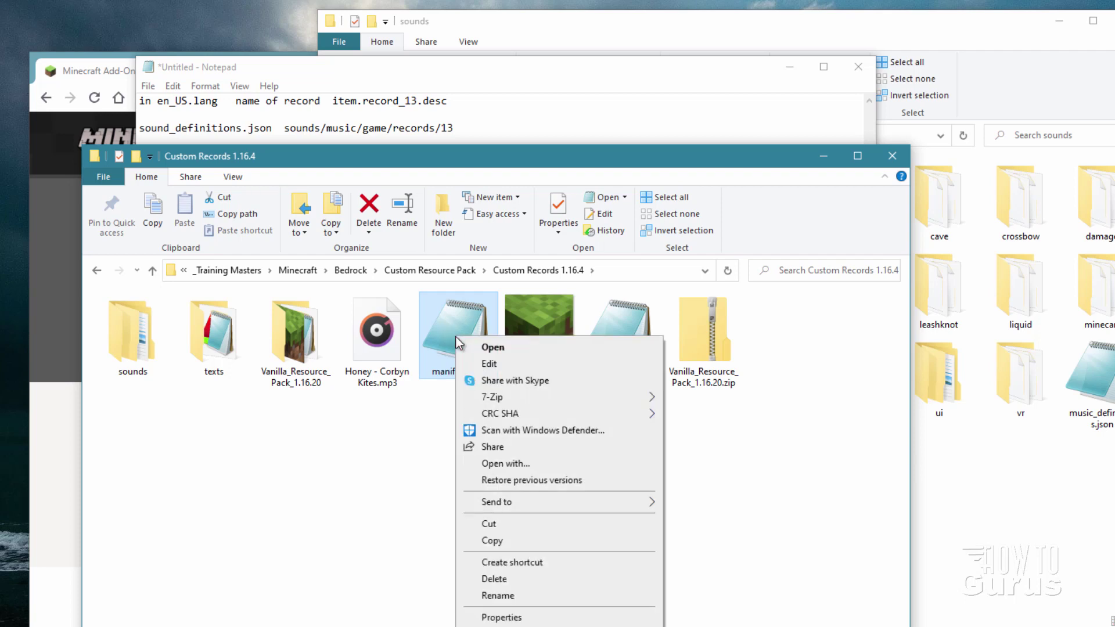
click(493, 465)
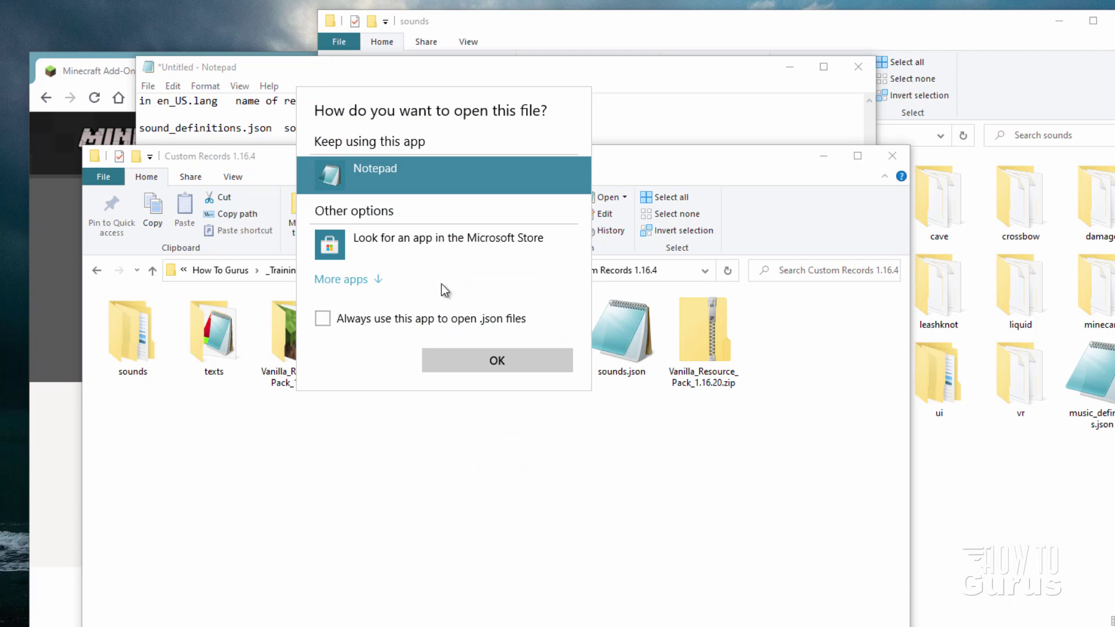
click(323, 319)
click(357, 281)
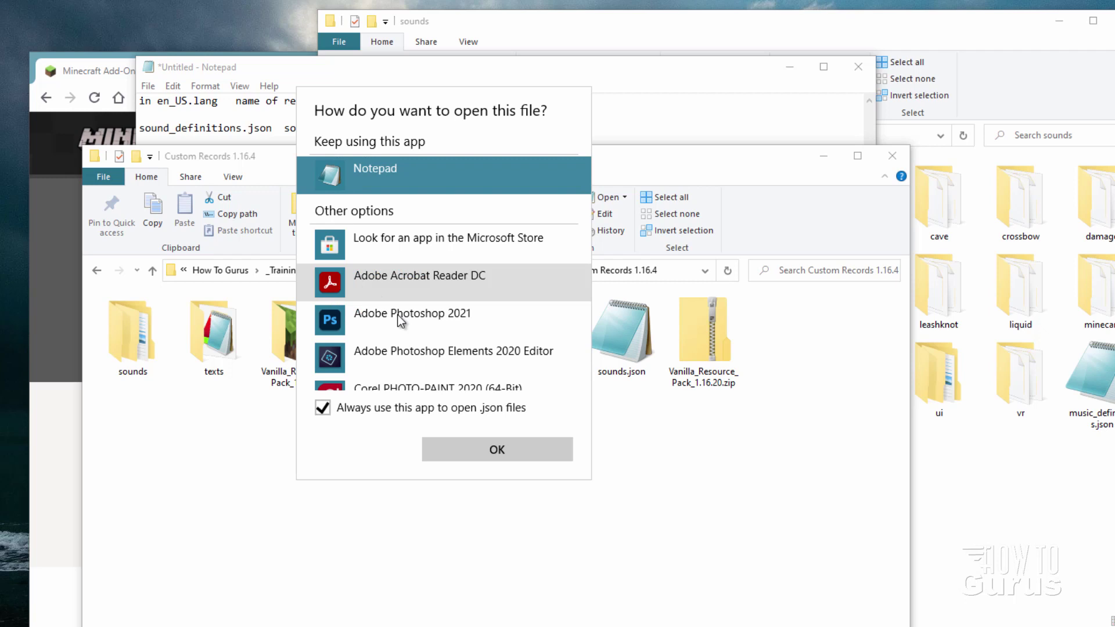
mouse_move(590, 232)
mouse_down()
mouse_move(581, 274)
mouse_move(567, 166)
mouse_up()
click(487, 443)
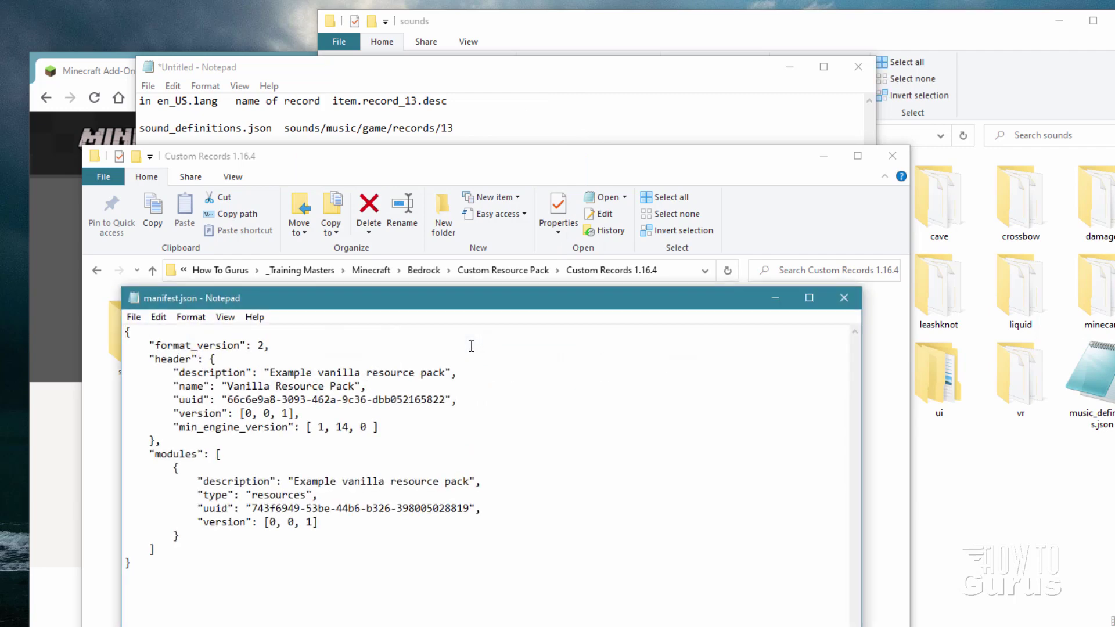
Step: Set both the header and modules descriptions to 'Custom Records 1.16.4'
drag(398, 308, 454, 88)
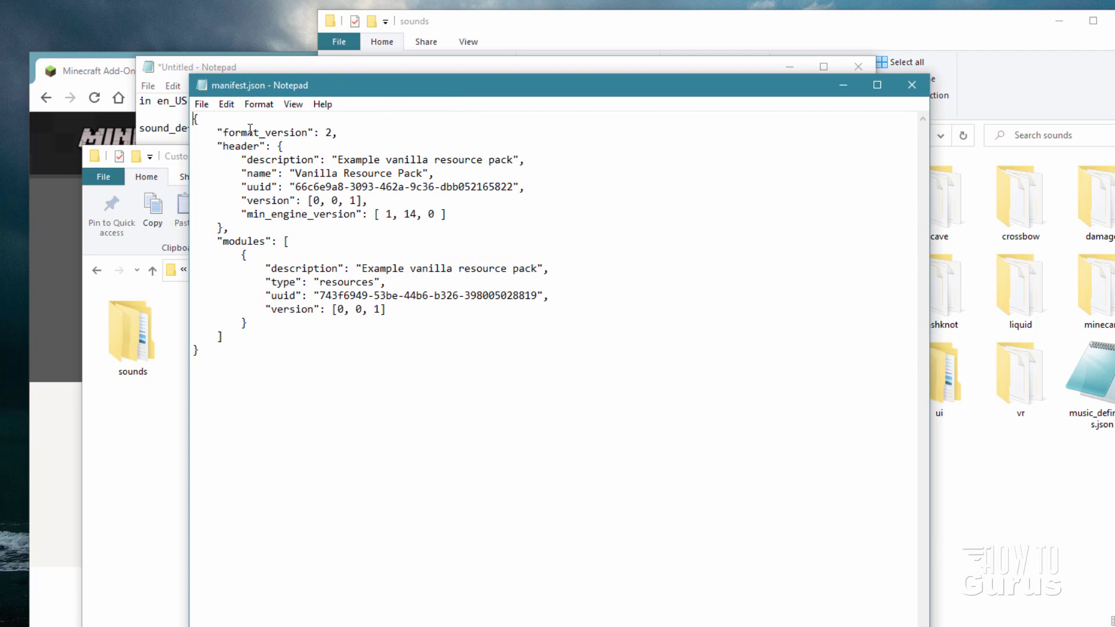
double_click(247, 146)
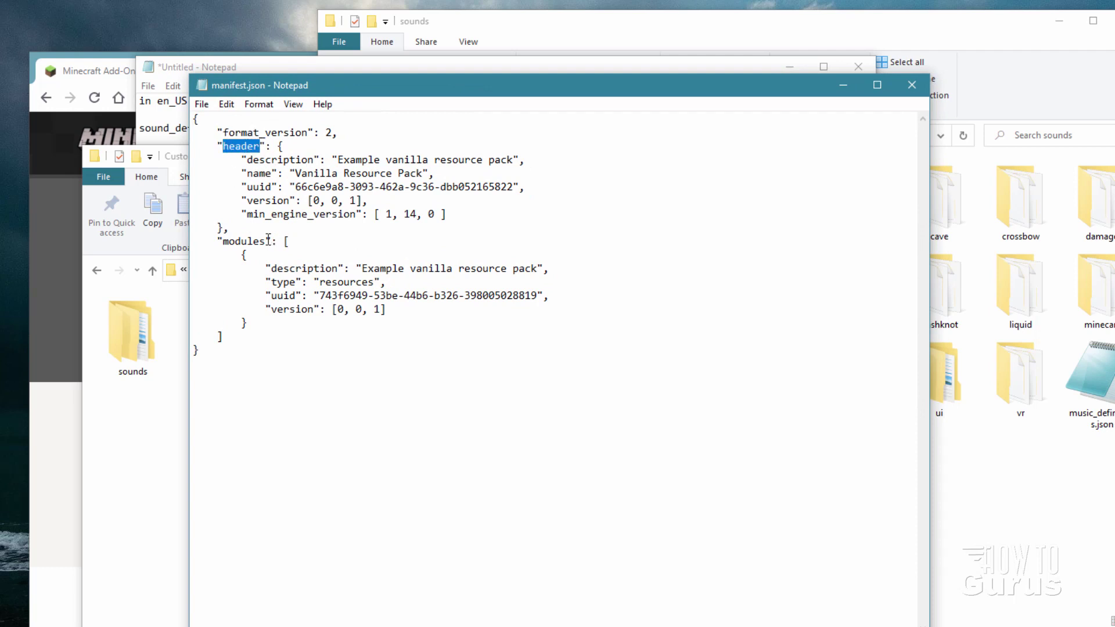
double_click(262, 241)
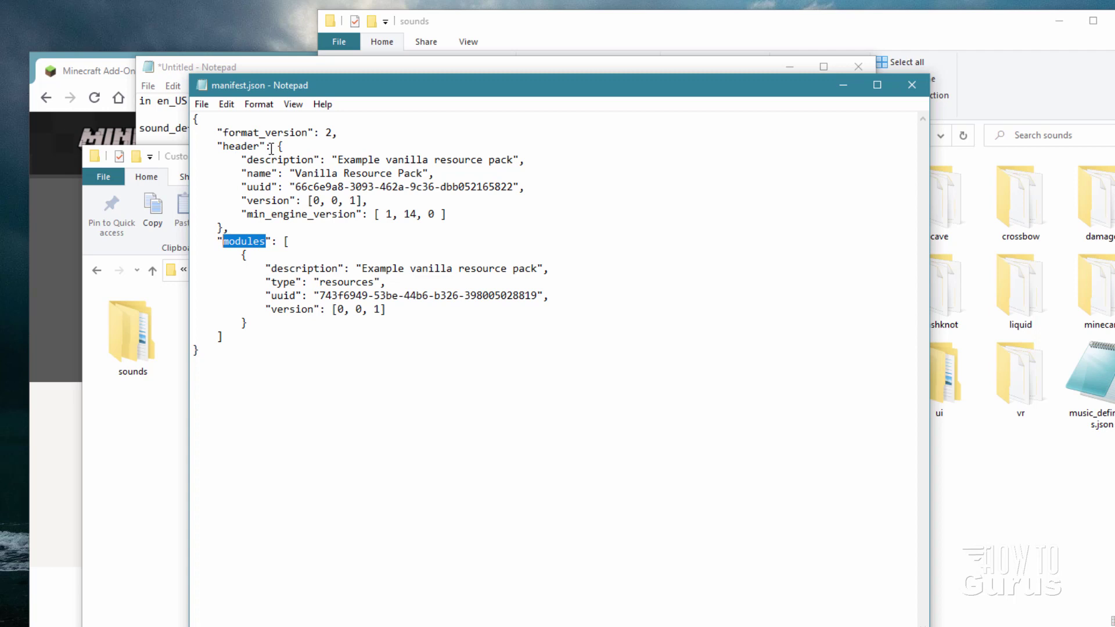
drag(511, 160, 340, 159)
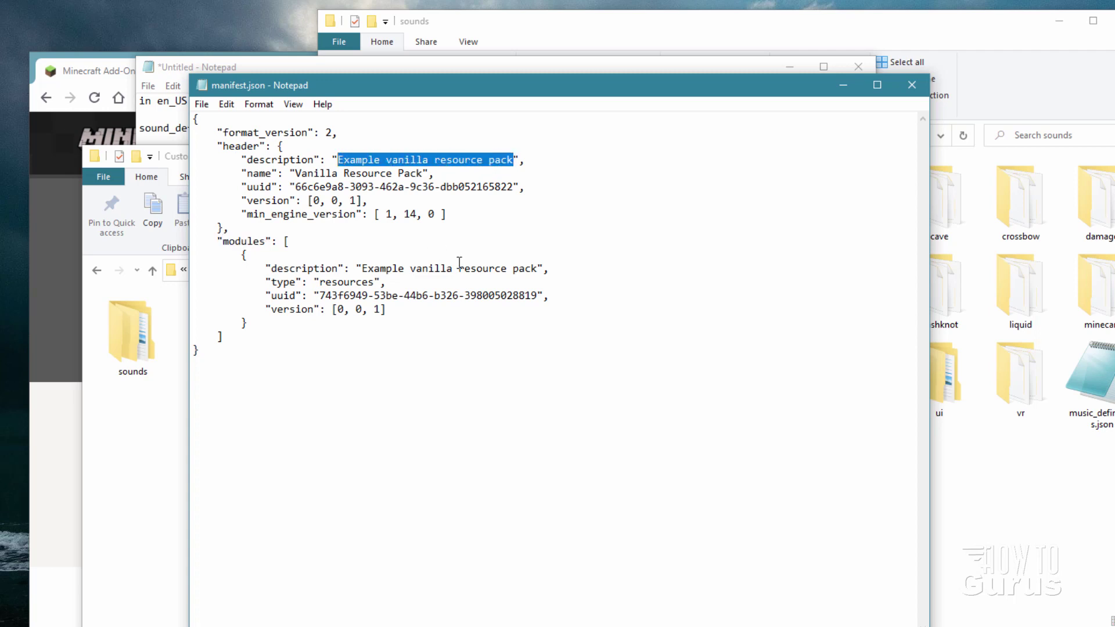
text(Custom Recor)
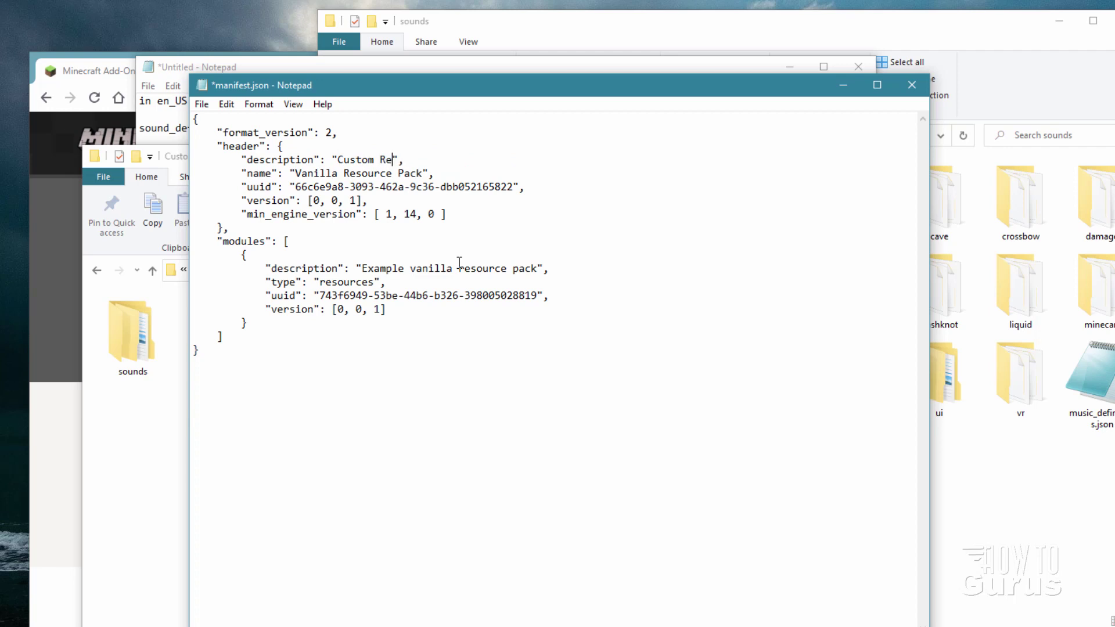
text(ds 1.16.4)
drag(466, 158, 340, 157)
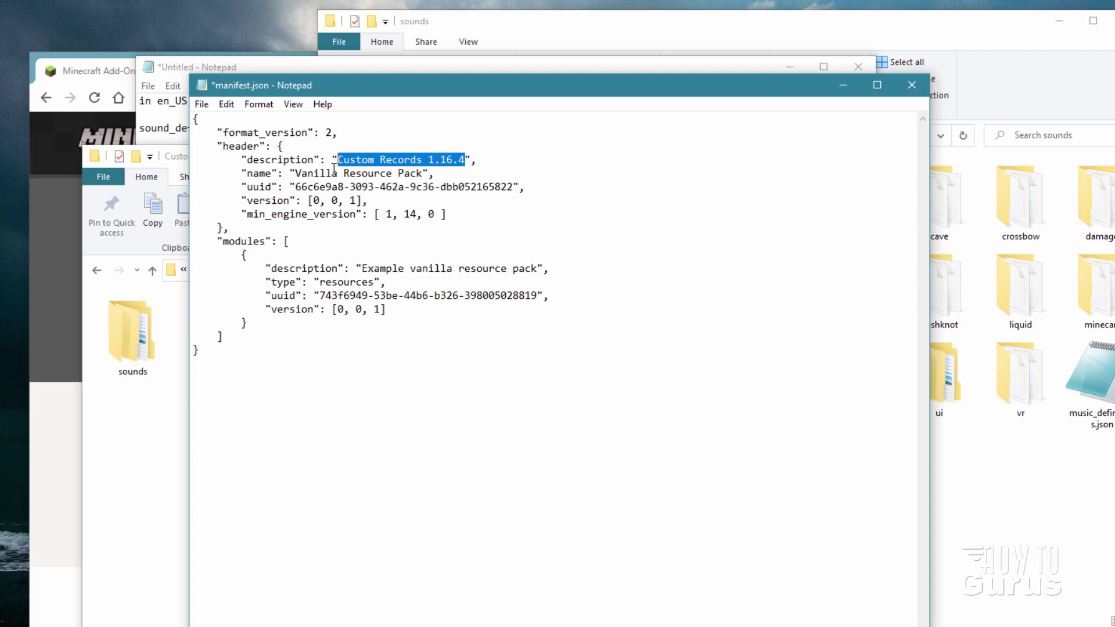
right_click(397, 158)
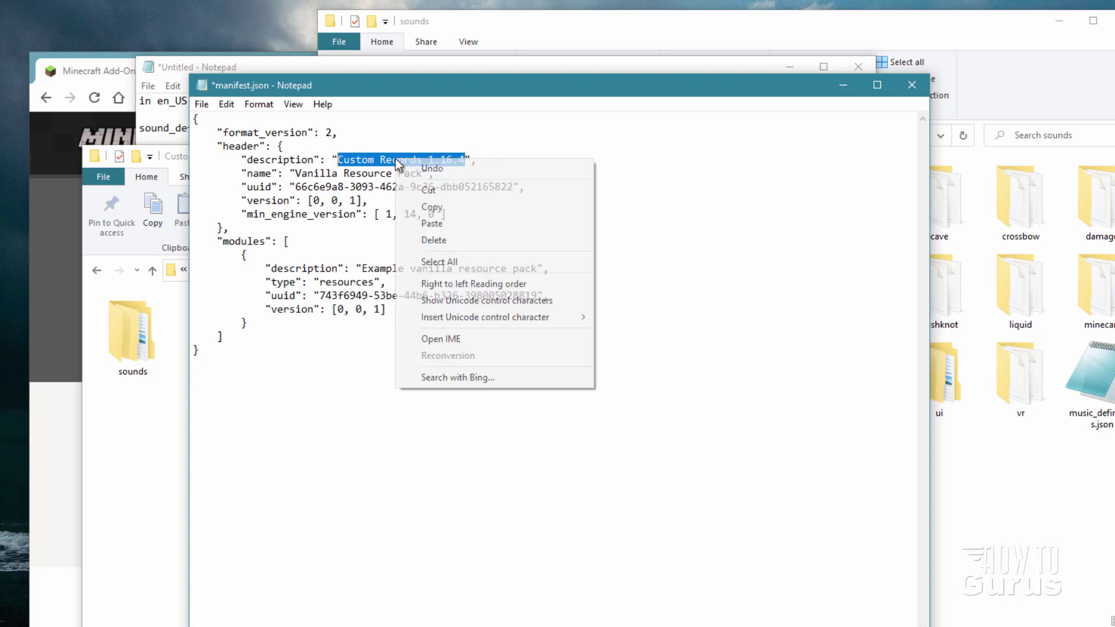
click(441, 209)
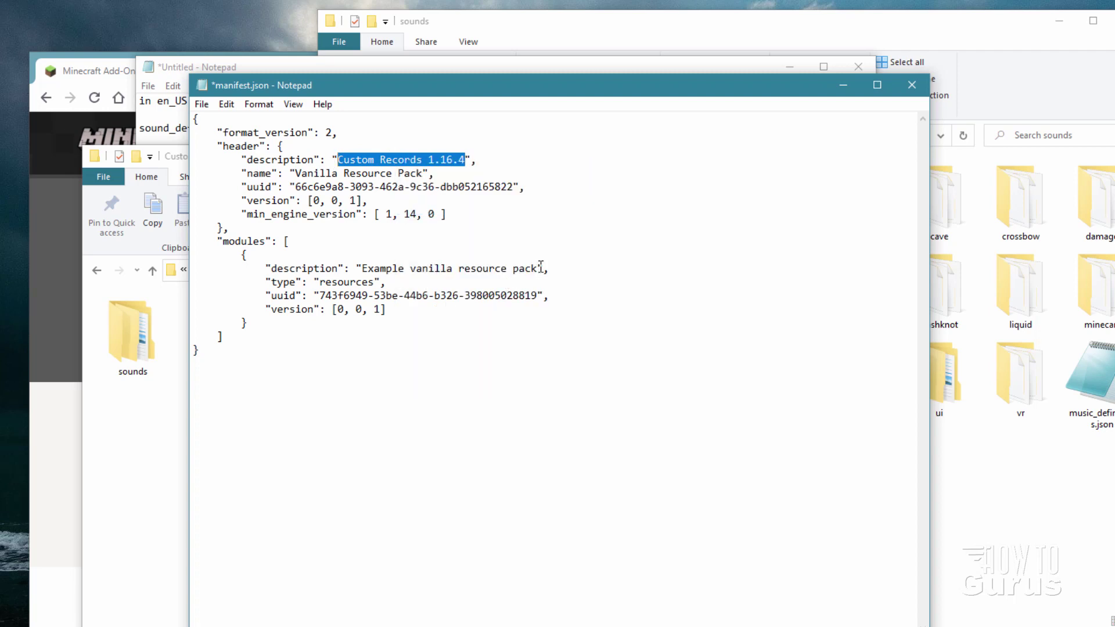
drag(539, 266, 361, 269)
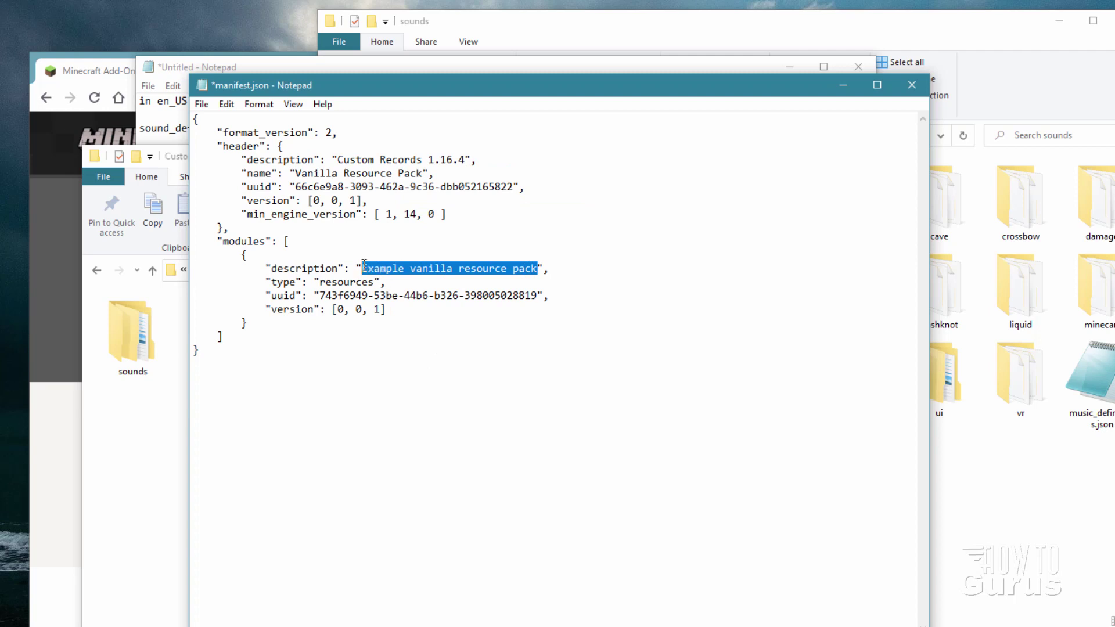
right_click(396, 273)
click(433, 334)
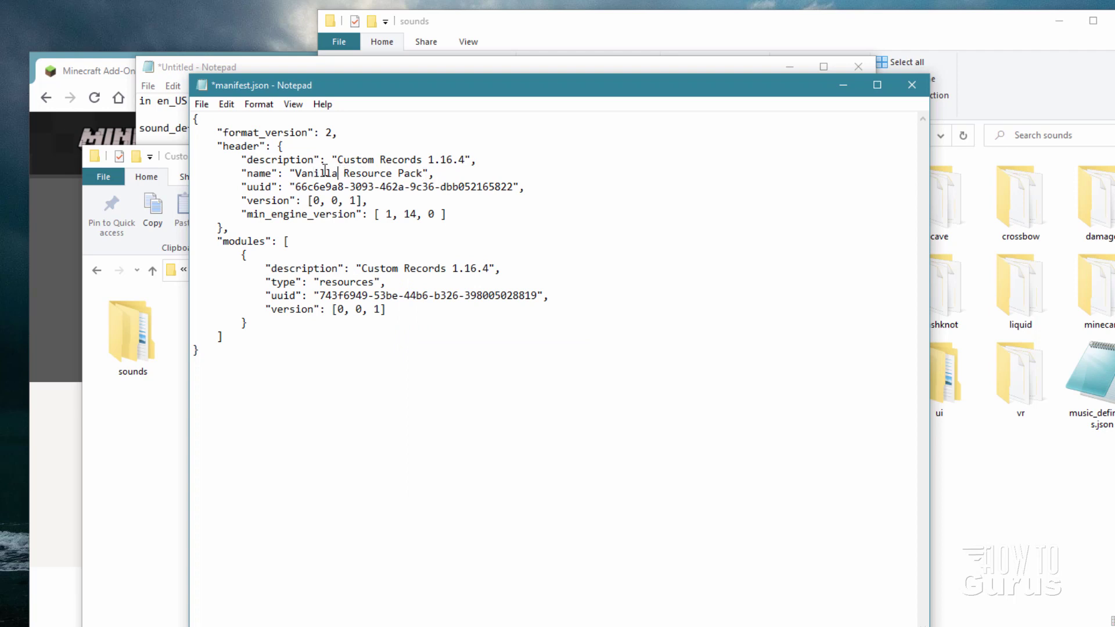
Step: Rename the pack to 'Records Resource Pack' and inspect the header and module uuid values
drag(338, 172, 297, 169)
text(Records)
drag(271, 189, 249, 193)
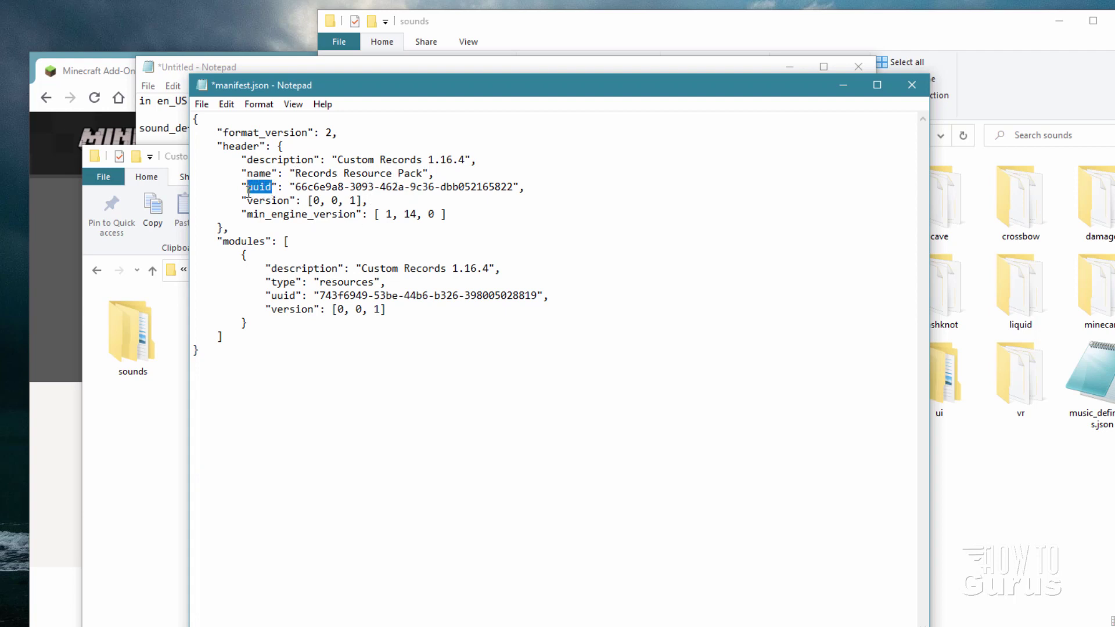
click(271, 196)
drag(516, 187, 294, 189)
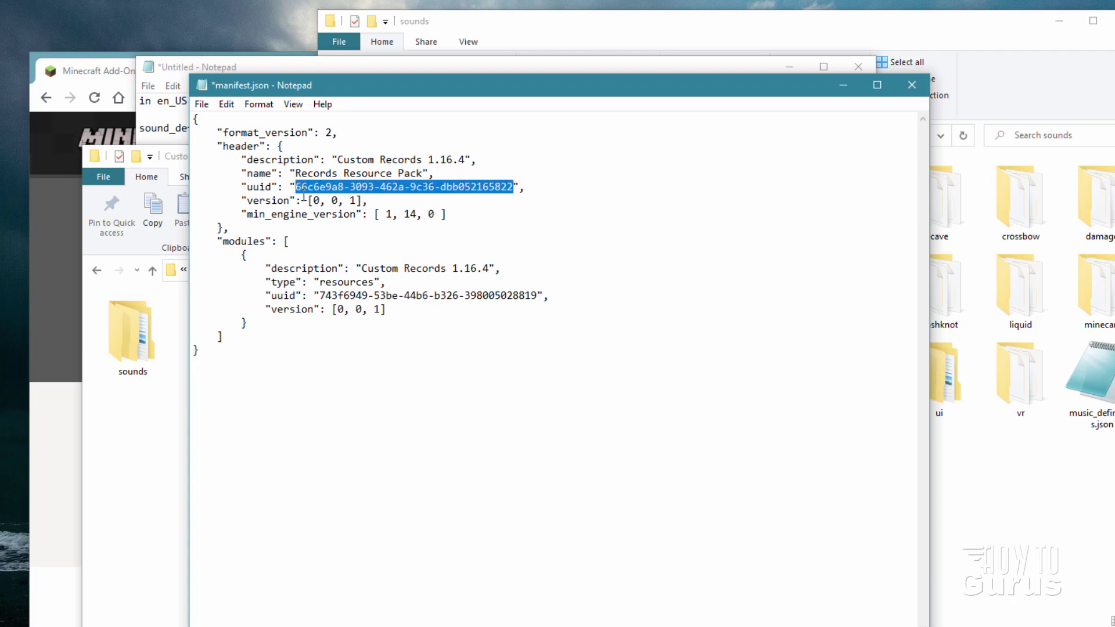
drag(537, 295, 329, 300)
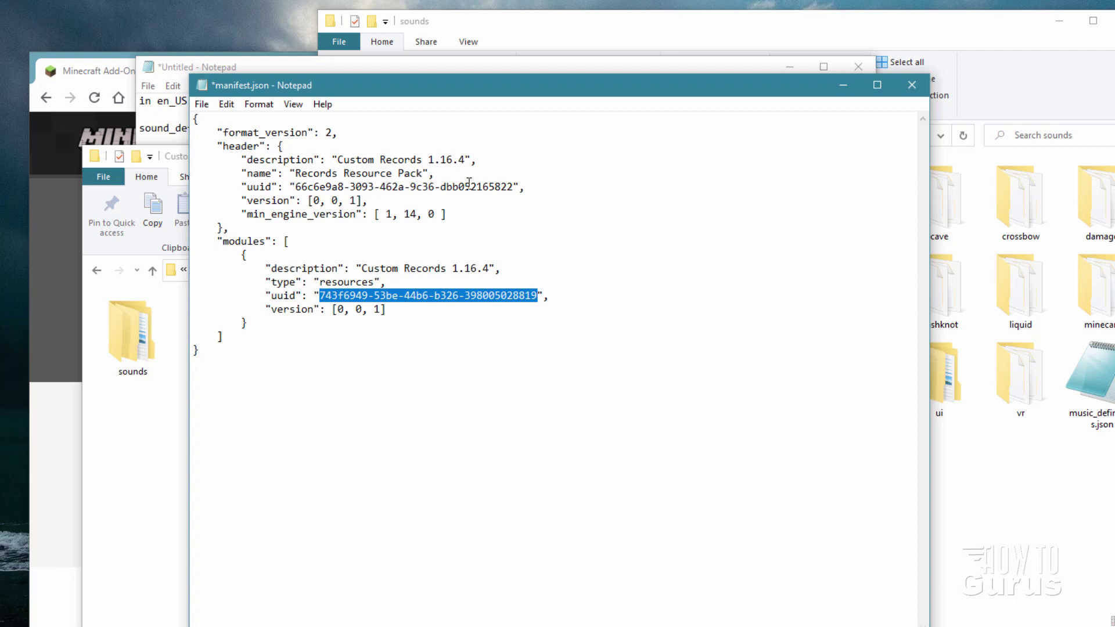
click(490, 186)
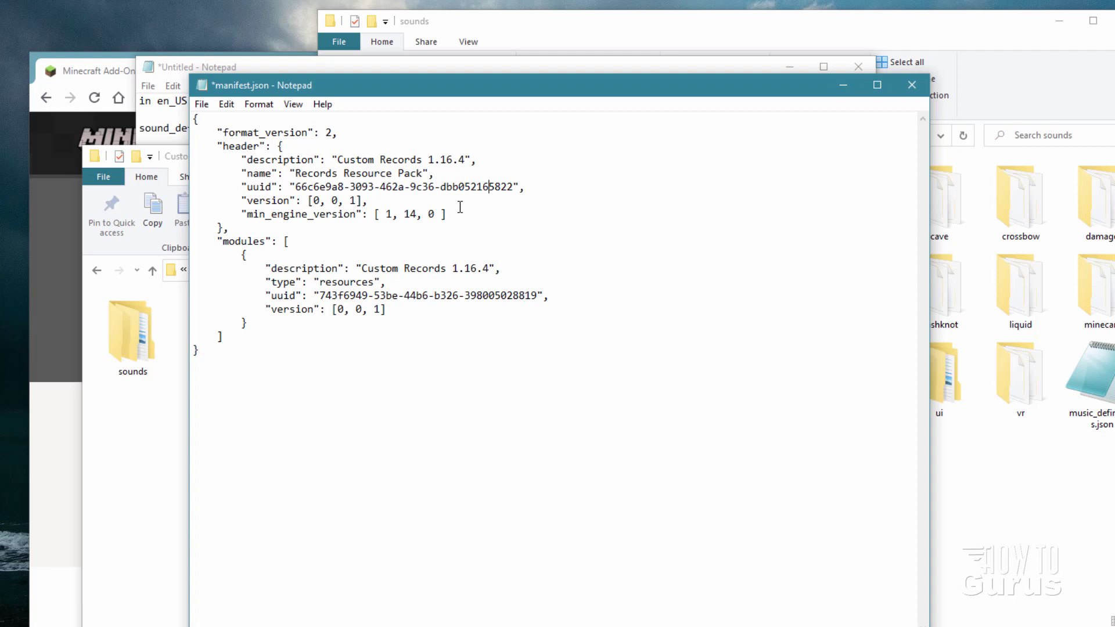
Step: Replace the header uuid in manifest.json with a freshly generated UUID
key(alt+Tab)
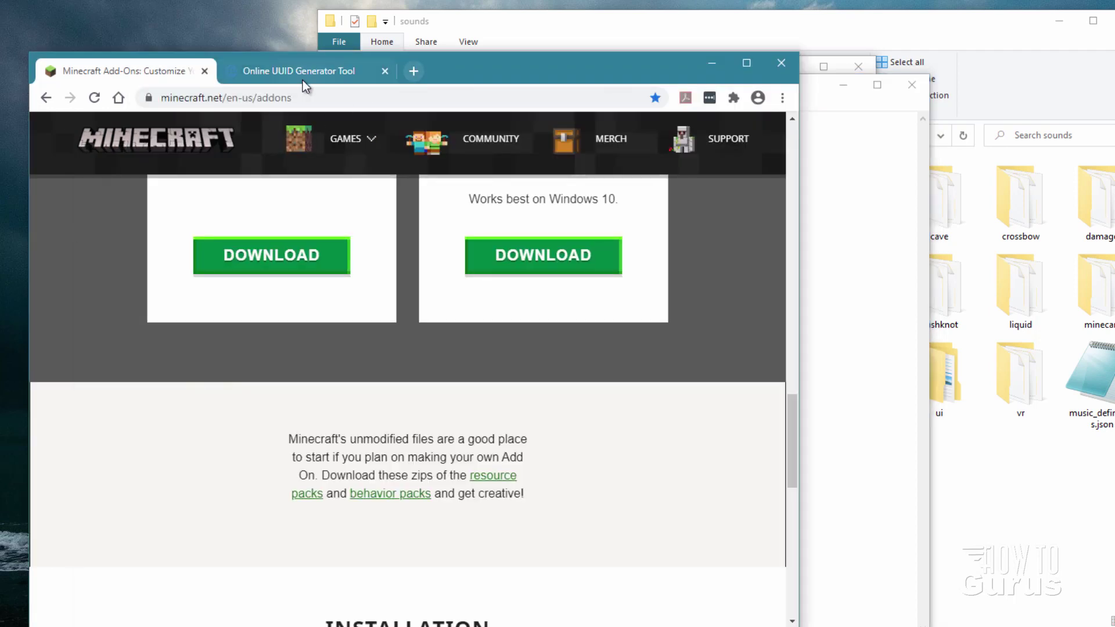
click(295, 72)
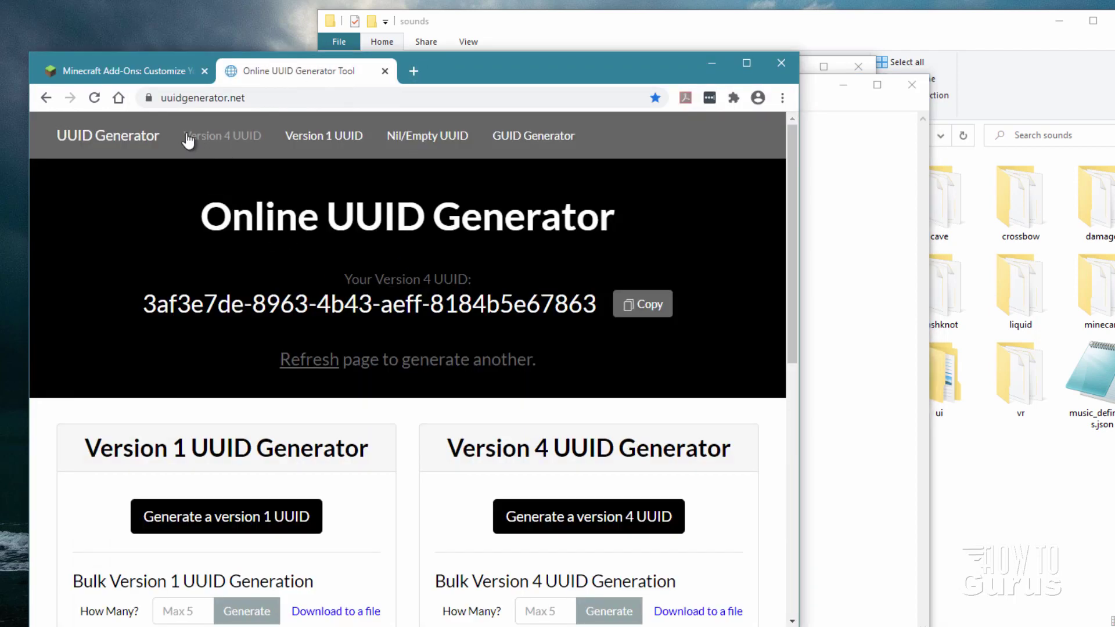
click(252, 100)
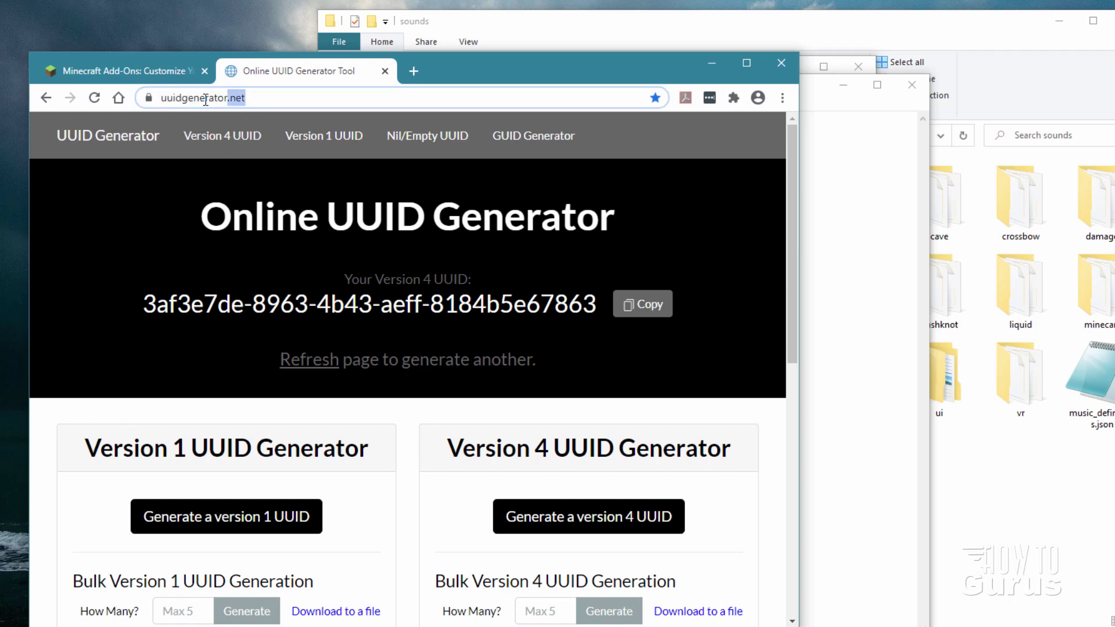
click(288, 94)
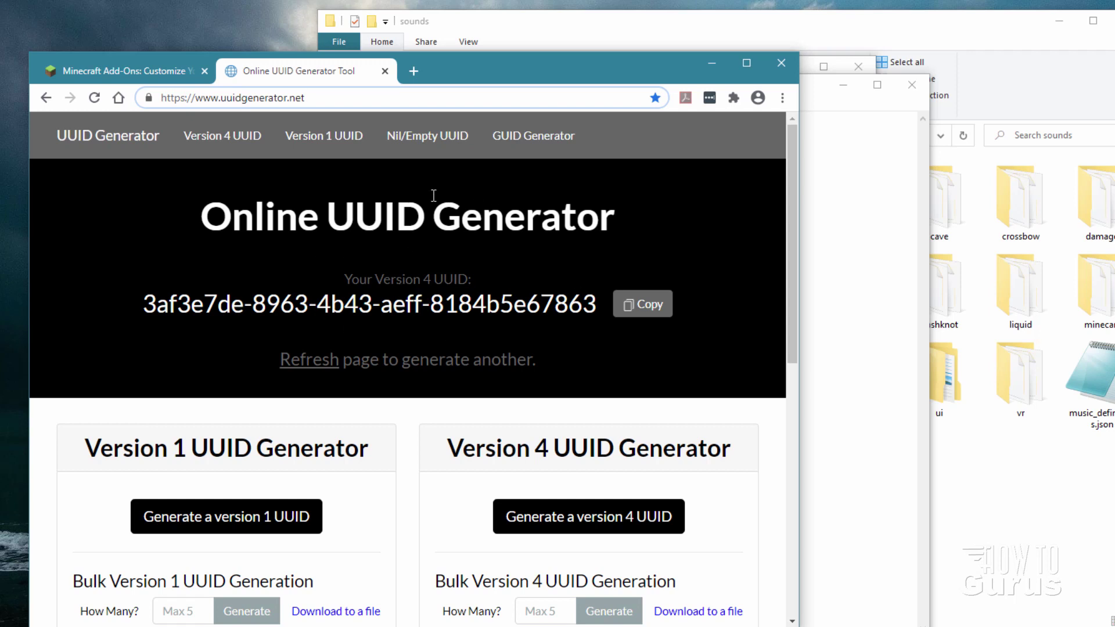
click(309, 364)
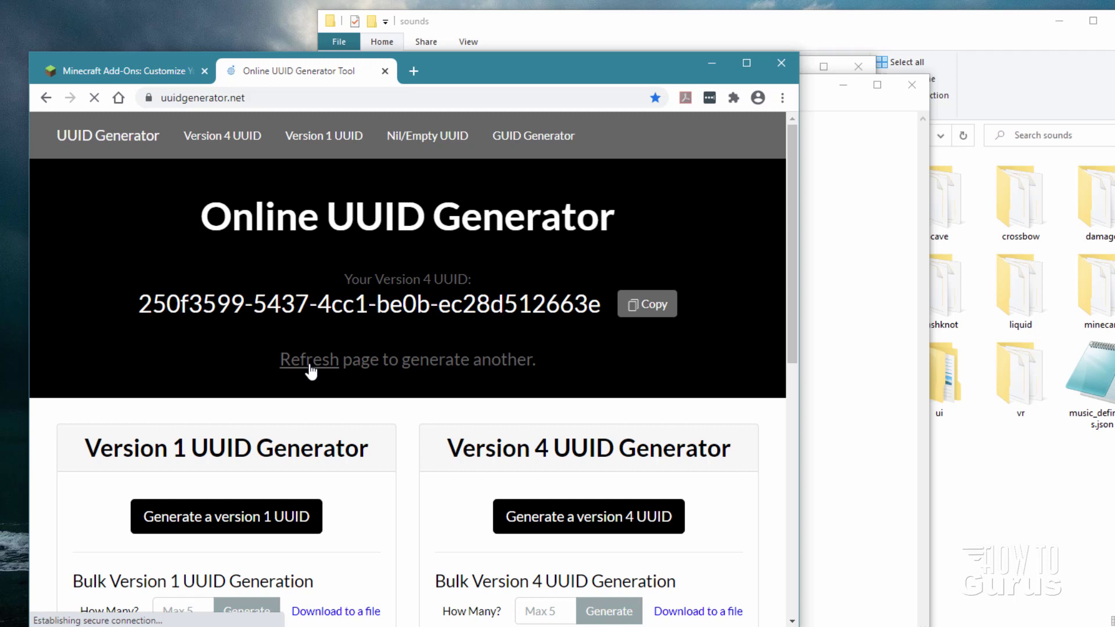
click(649, 309)
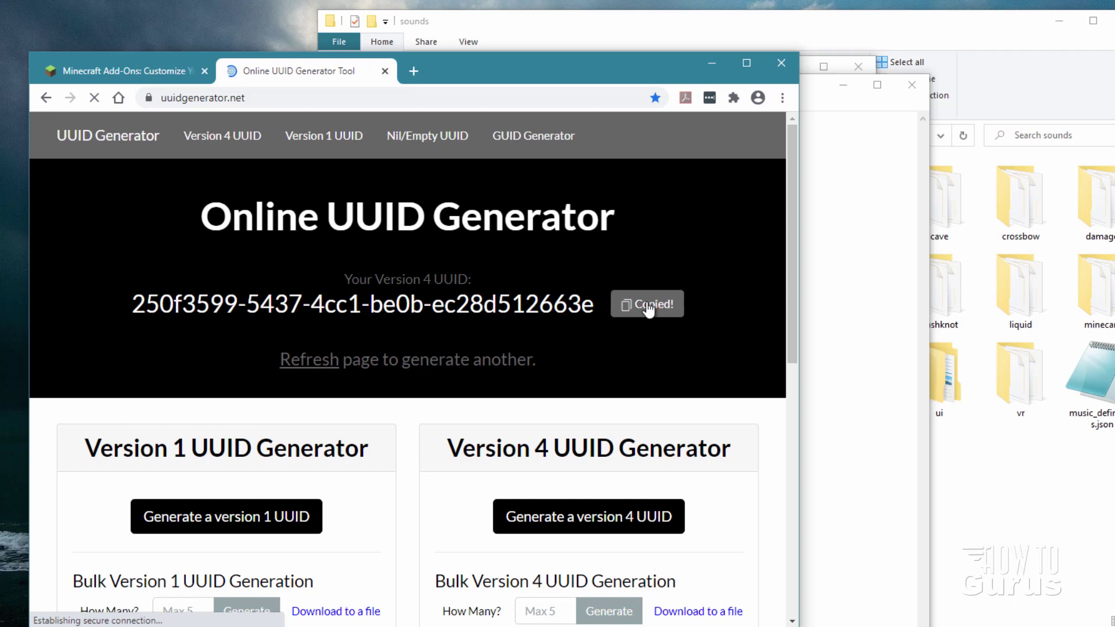
click(834, 109)
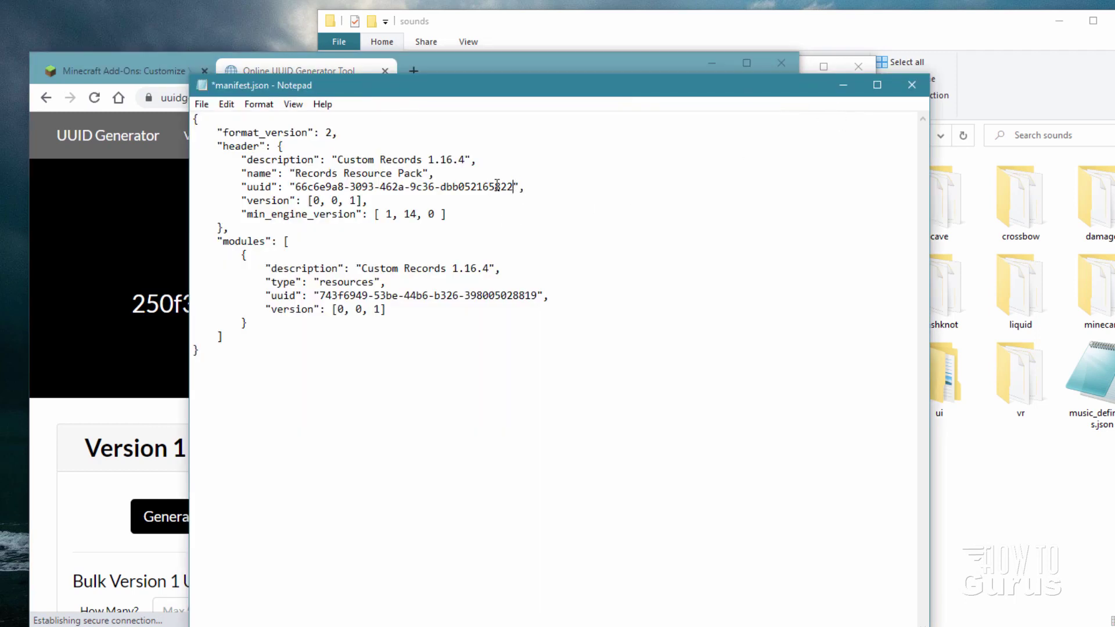
drag(514, 186, 295, 187)
right_click(345, 182)
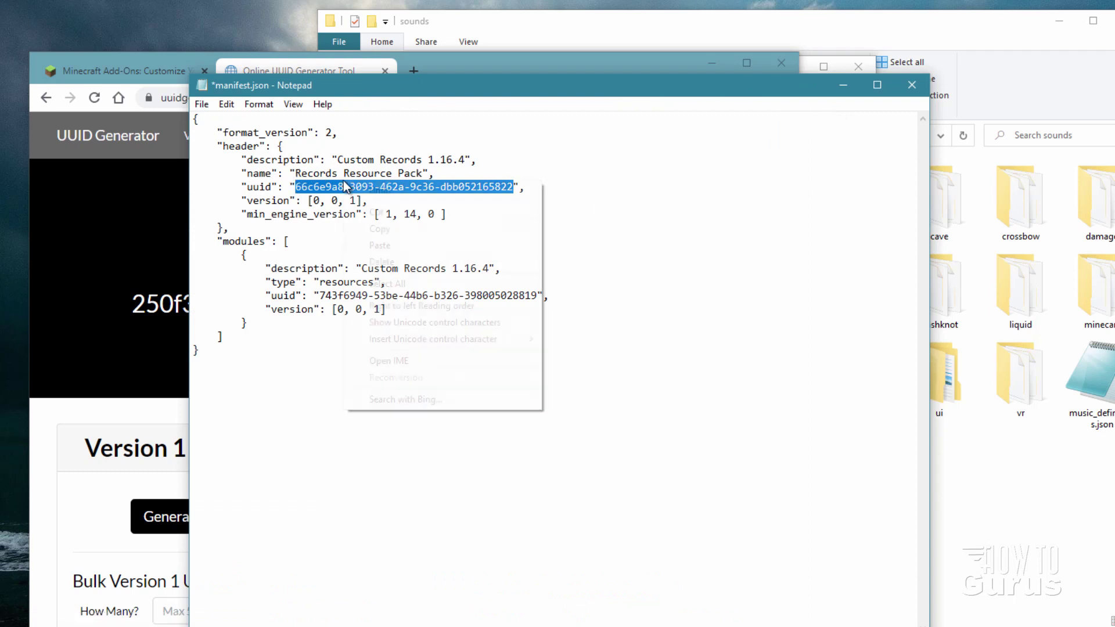
click(354, 245)
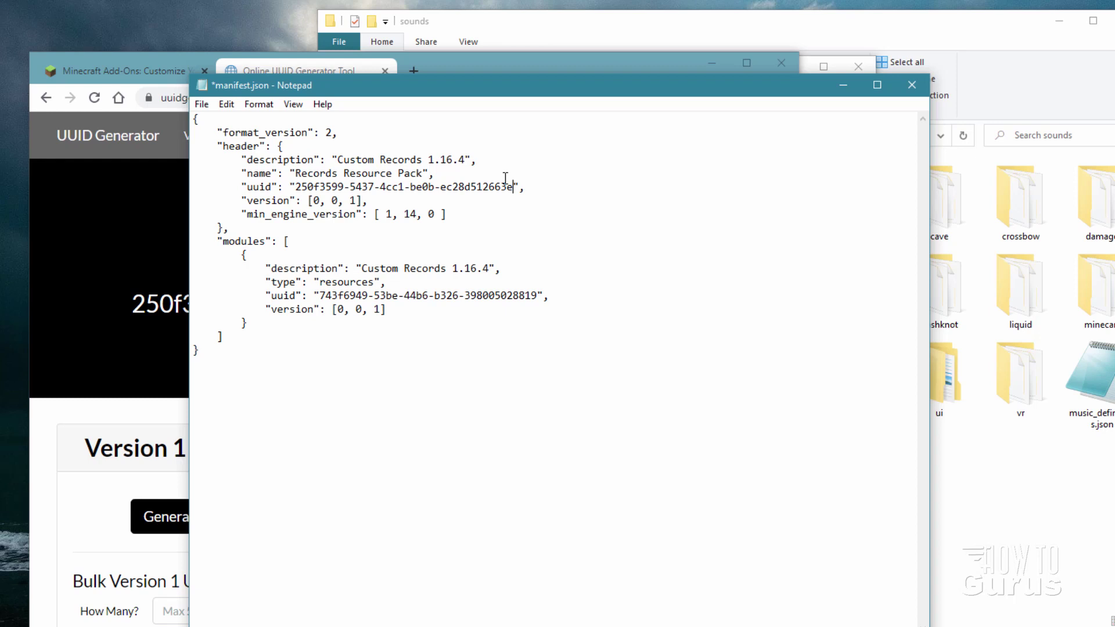
Step: Replace the module uuid with a second newly generated UUID
click(465, 69)
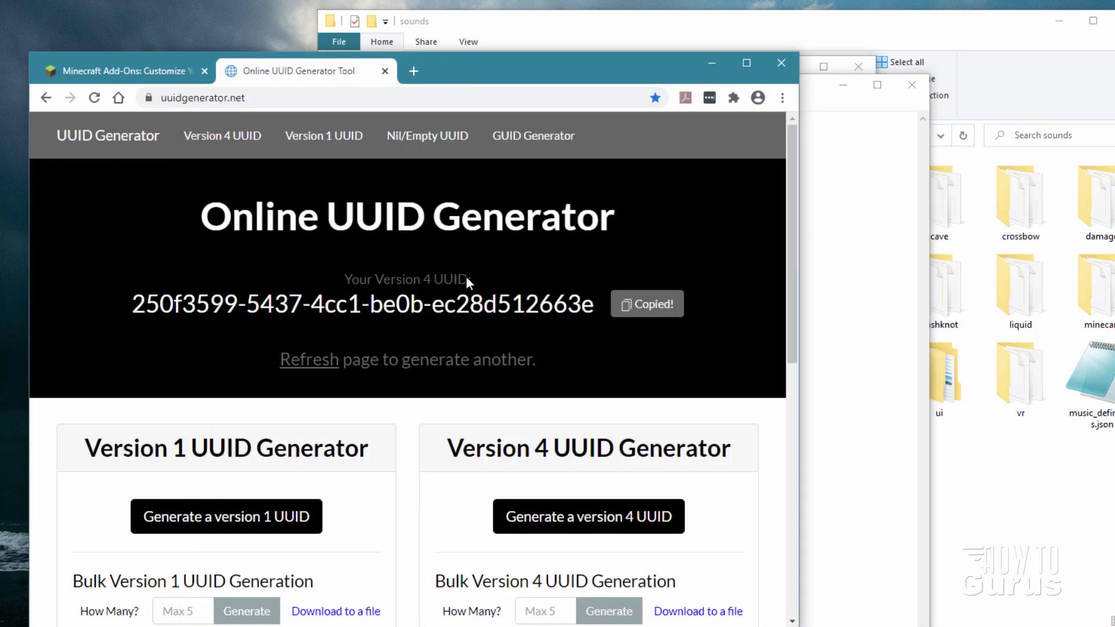
click(310, 361)
click(645, 314)
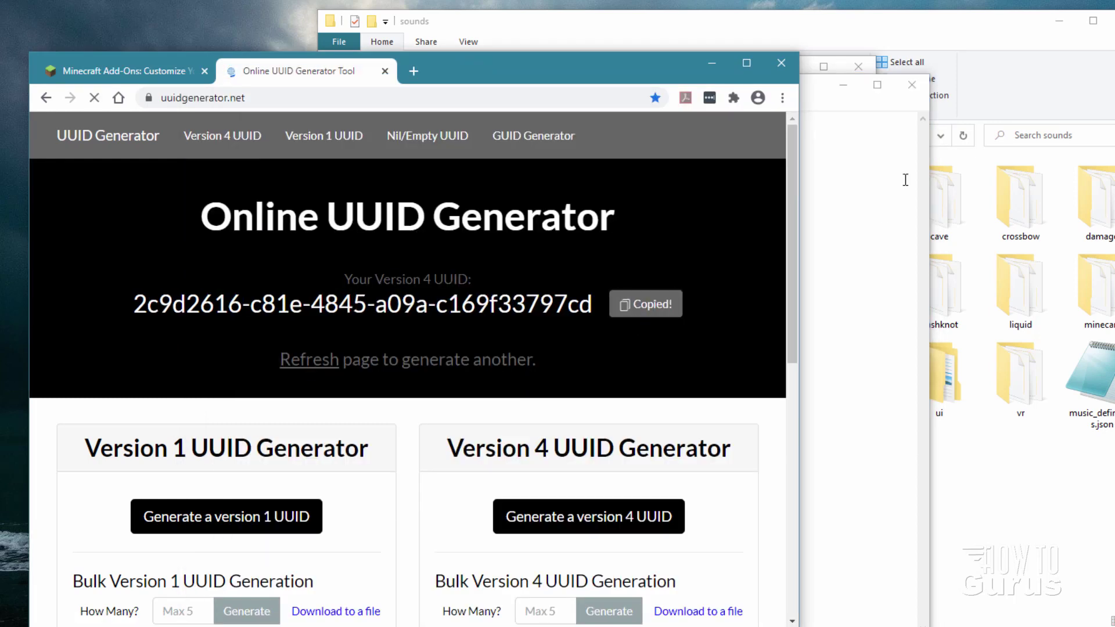
click(842, 114)
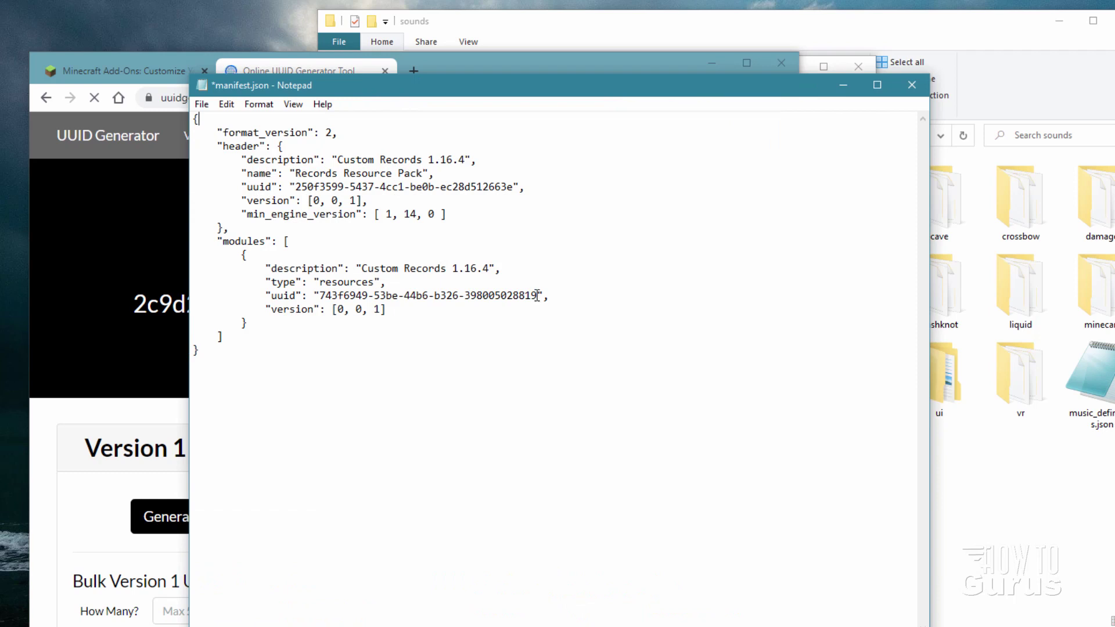
drag(535, 296, 319, 296)
right_click(357, 285)
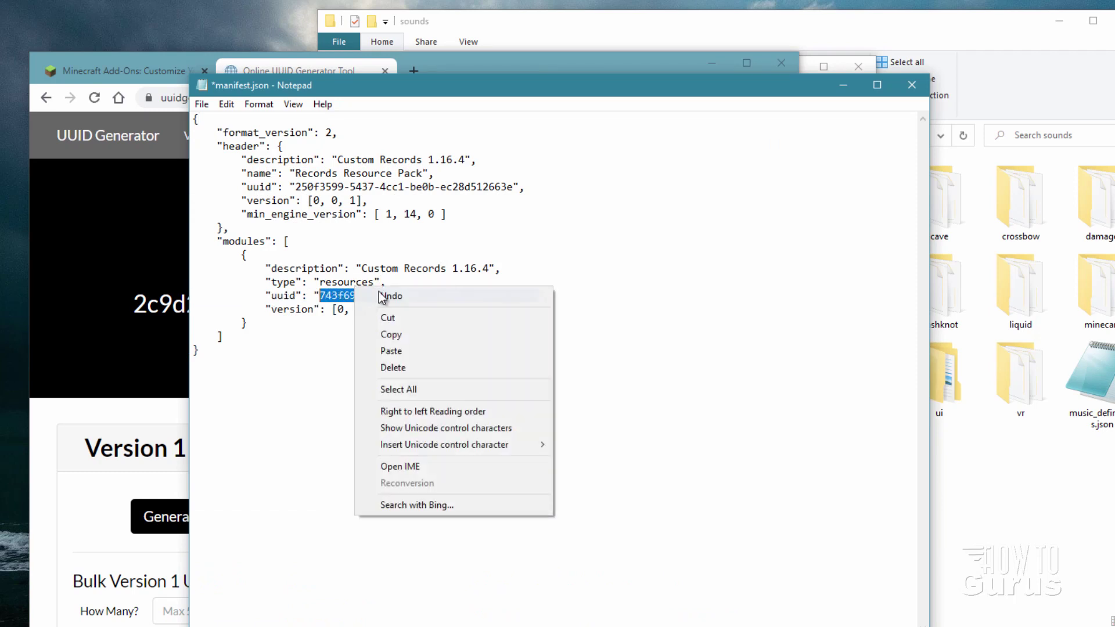
click(410, 352)
click(382, 396)
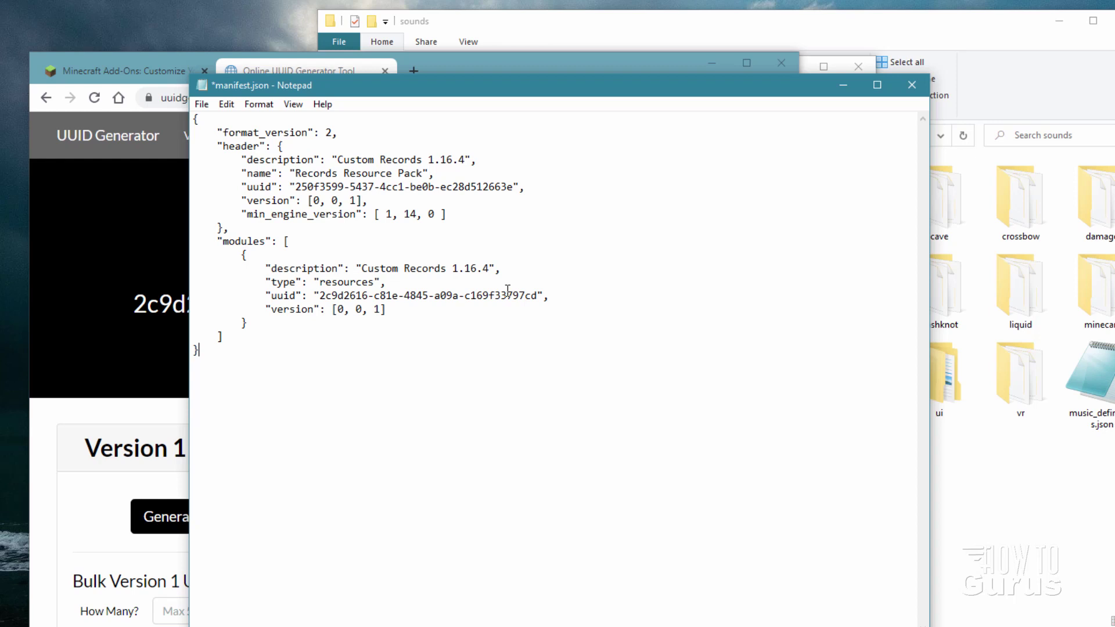
Step: Save manifest.json and close Notepad
click(202, 105)
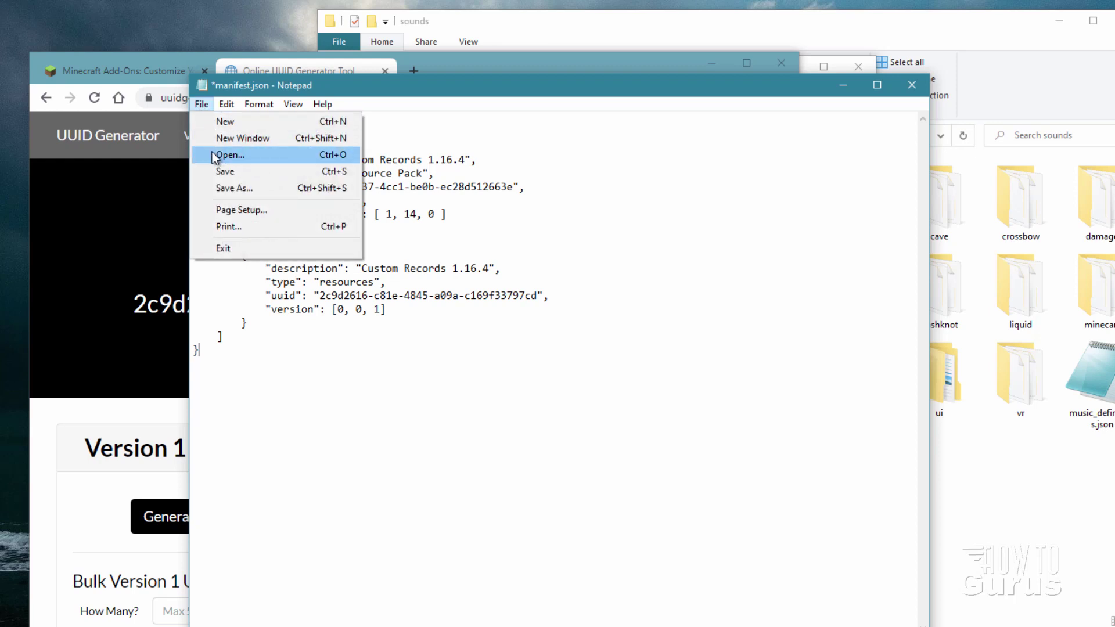
click(212, 169)
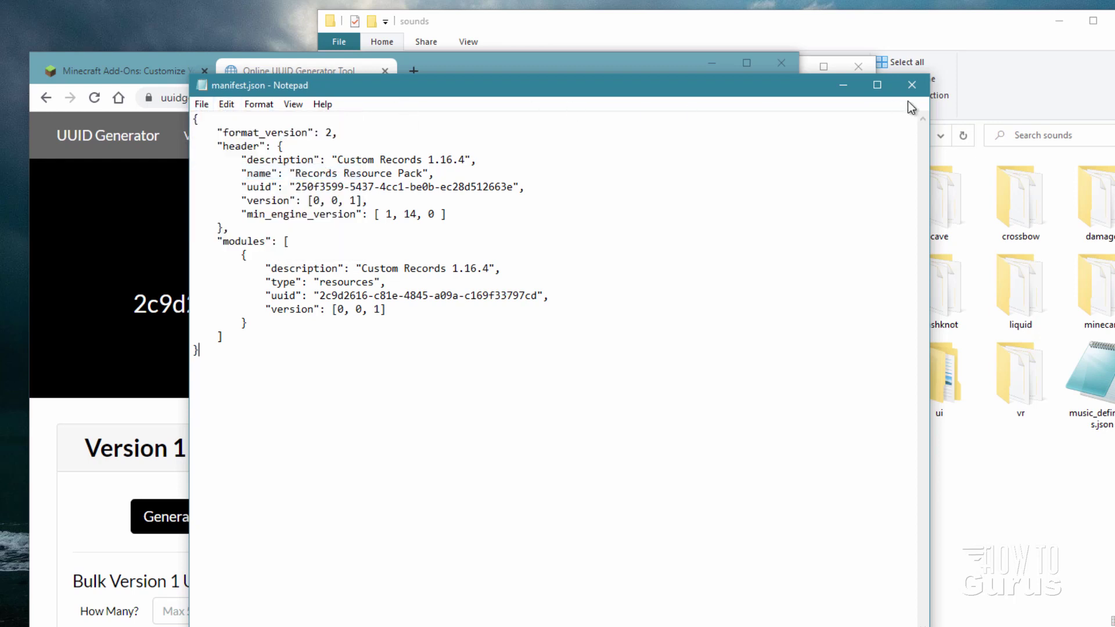
click(843, 85)
Step: Close the UUID generator browser, move Custom Records top-left, and minimize the sounds folder and notes
drag(629, 69, 650, 91)
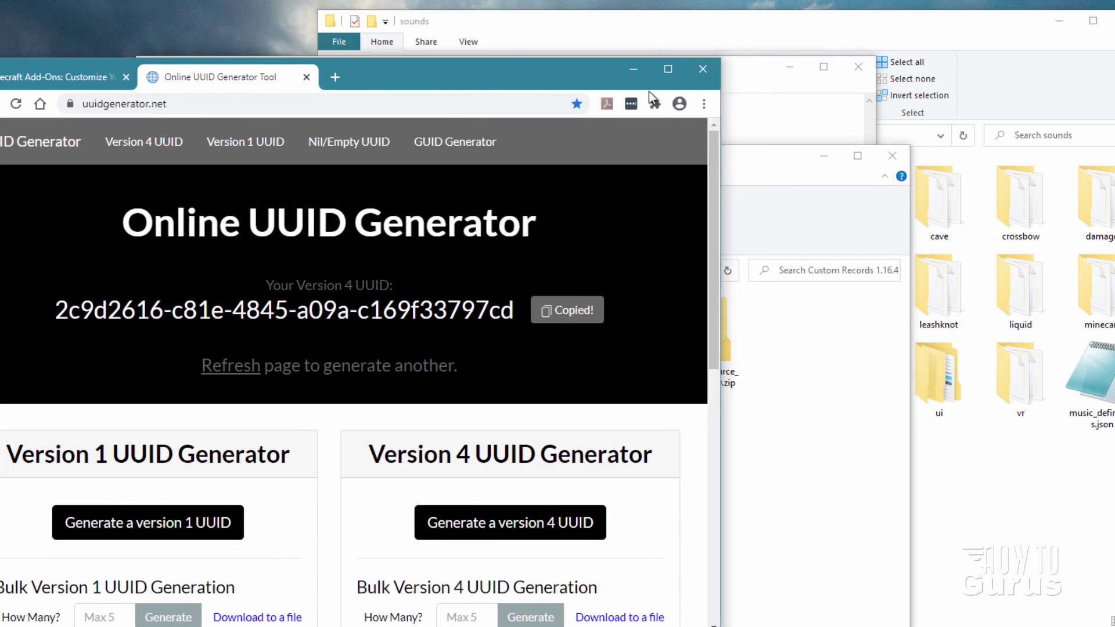
click(699, 65)
drag(702, 152, 618, 34)
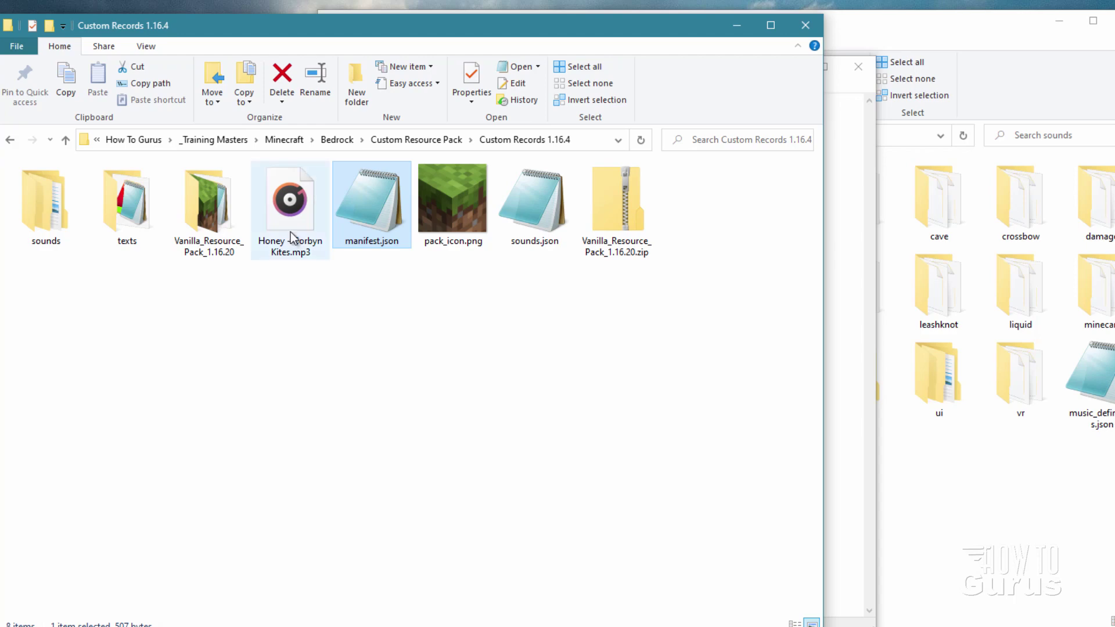
click(1072, 91)
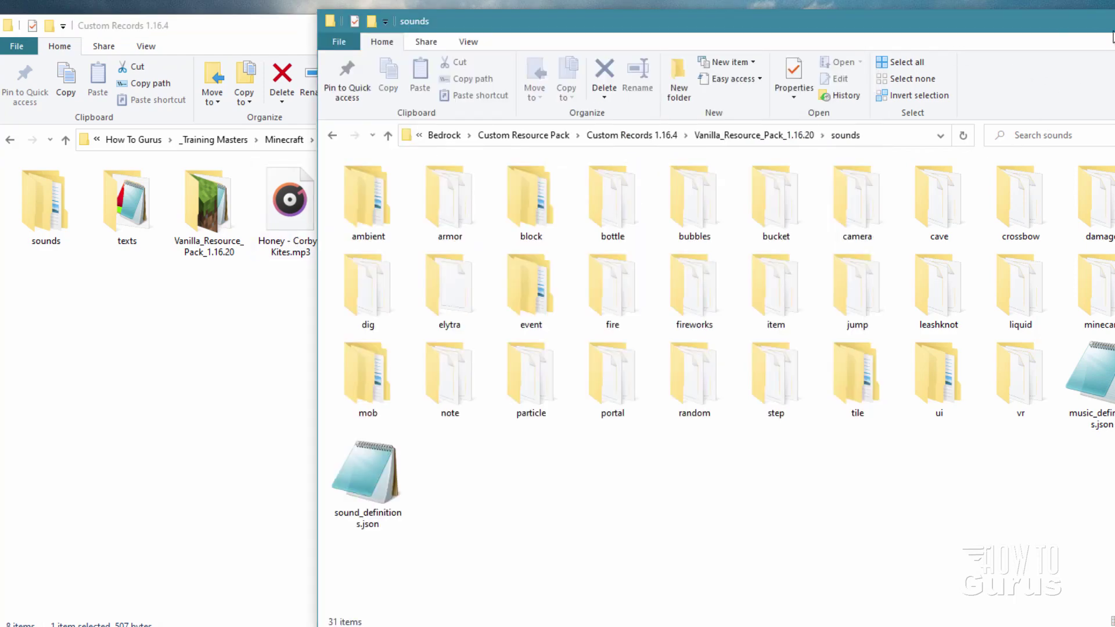
click(1059, 21)
click(859, 168)
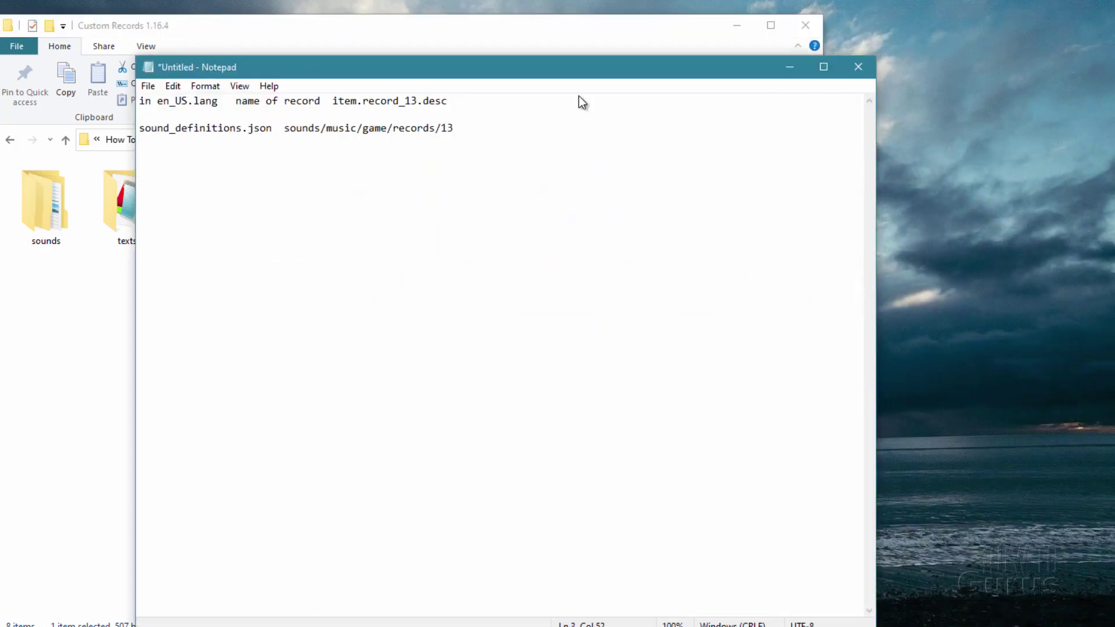
key(super+Down)
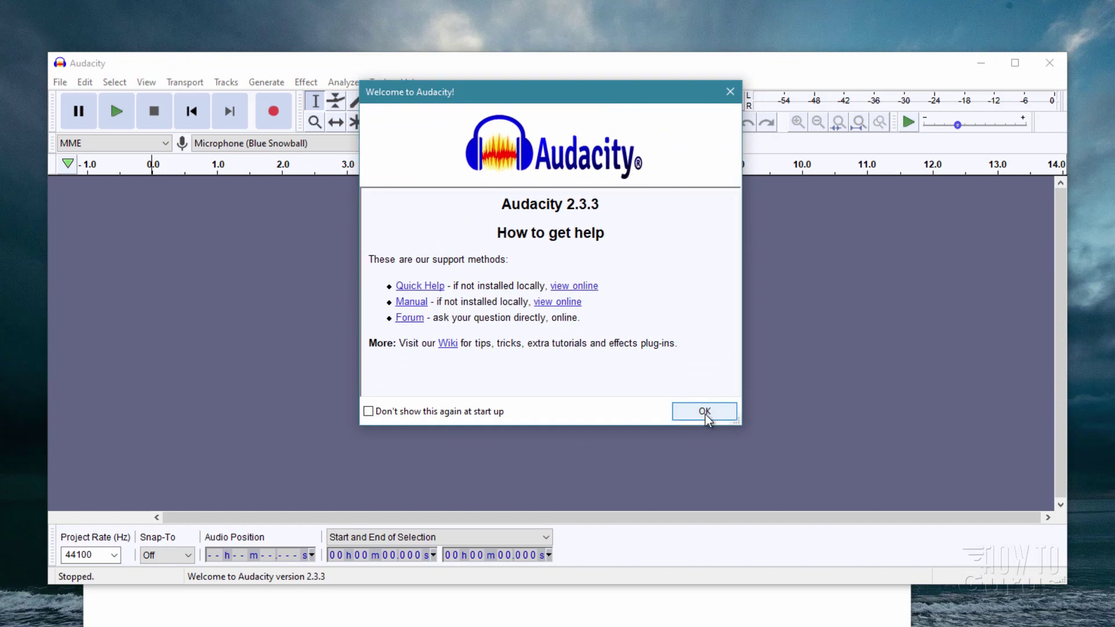
Step: Dismiss Audacity's welcome dialog and close Chrome's audacityteam.org/download page
click(704, 412)
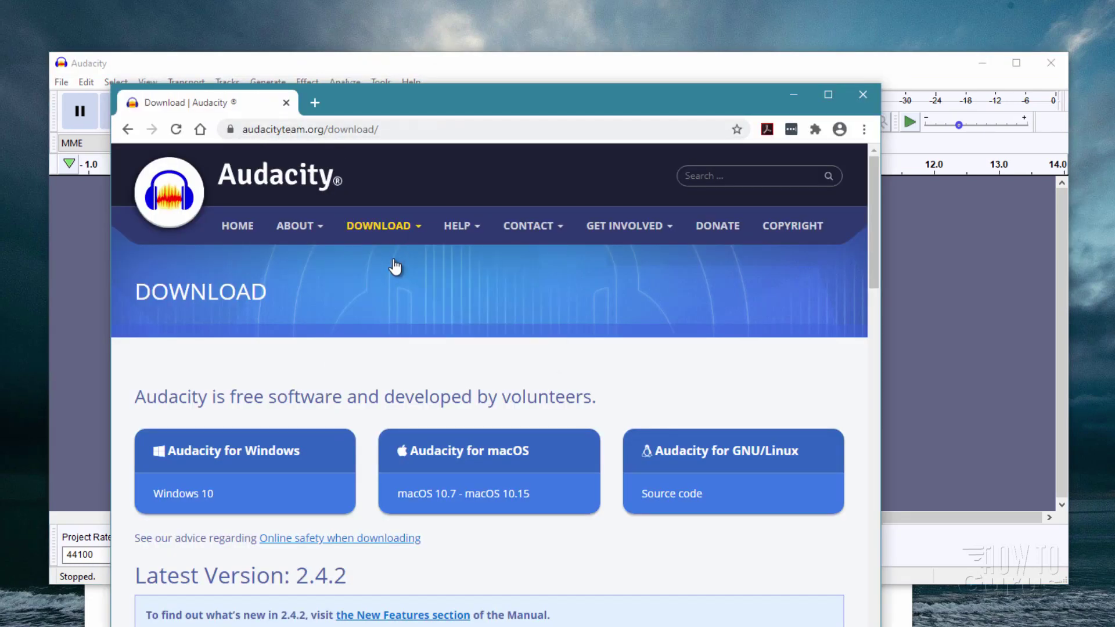
mouse_move(386, 235)
click(863, 95)
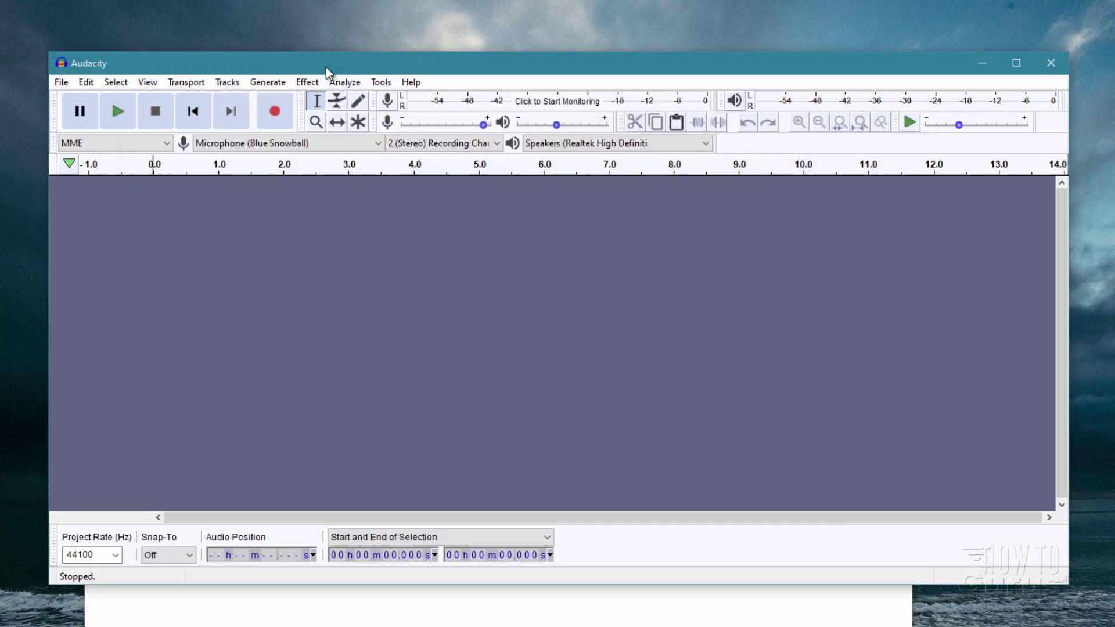
Step: Import Honey - Corbyn Kites.mp3 from the Custom Records folder into Audacity as a stereo track
drag(326, 67, 622, 124)
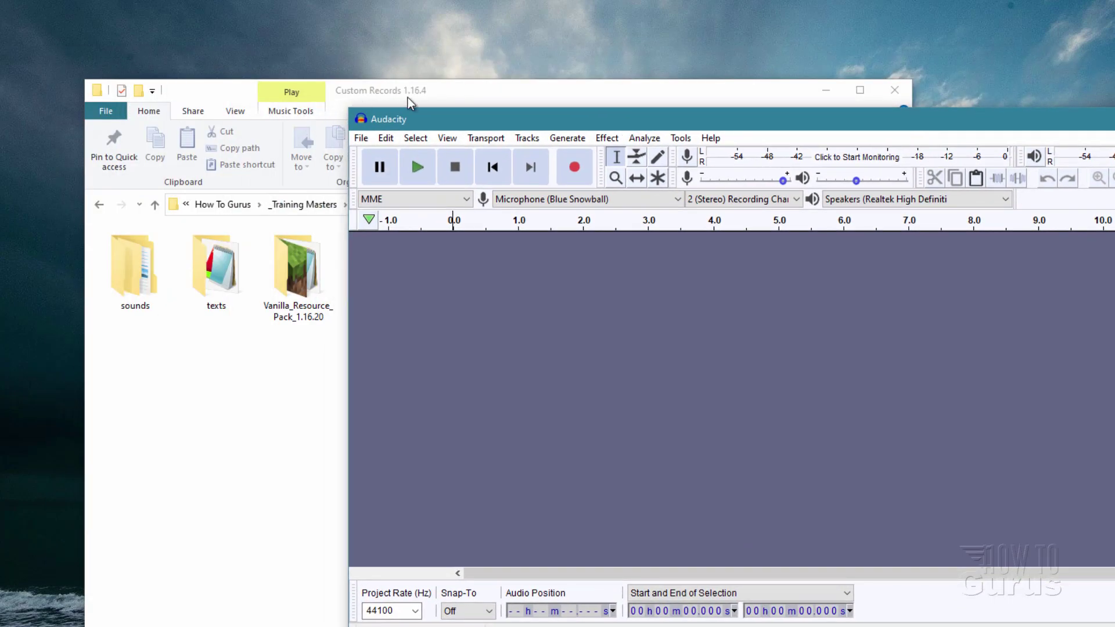
click(408, 97)
drag(467, 94, 266, 76)
click(188, 280)
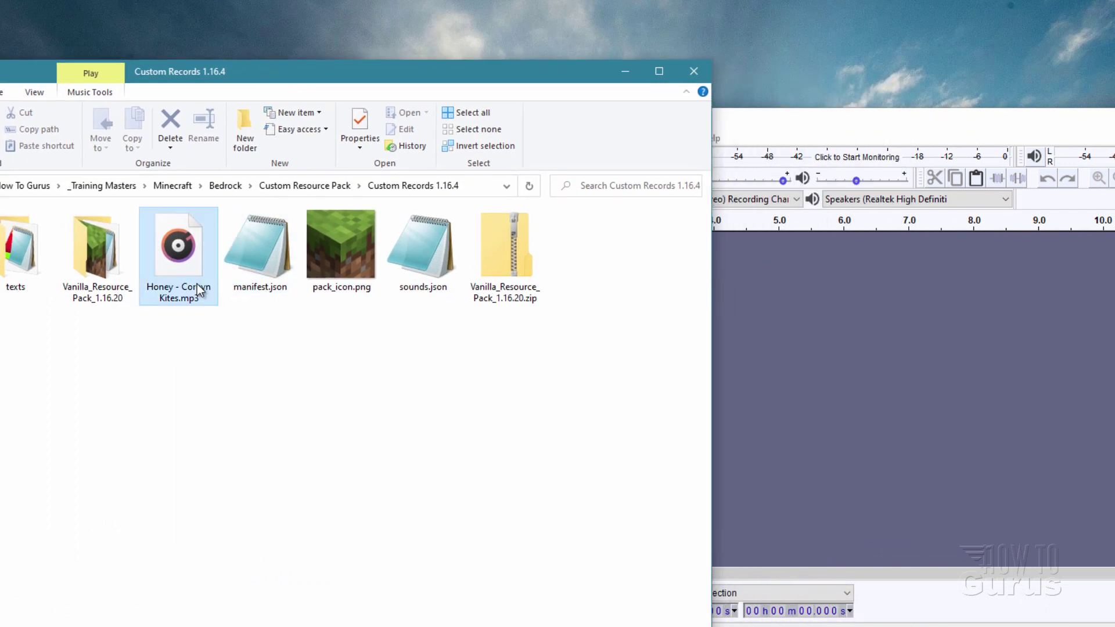
drag(197, 288, 813, 413)
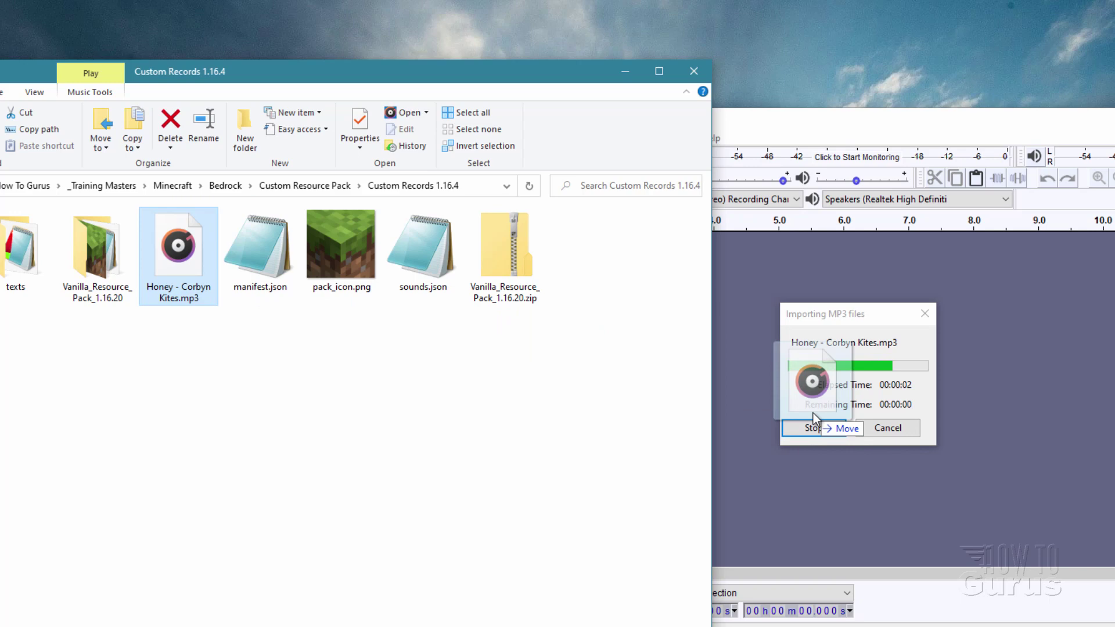
click(730, 141)
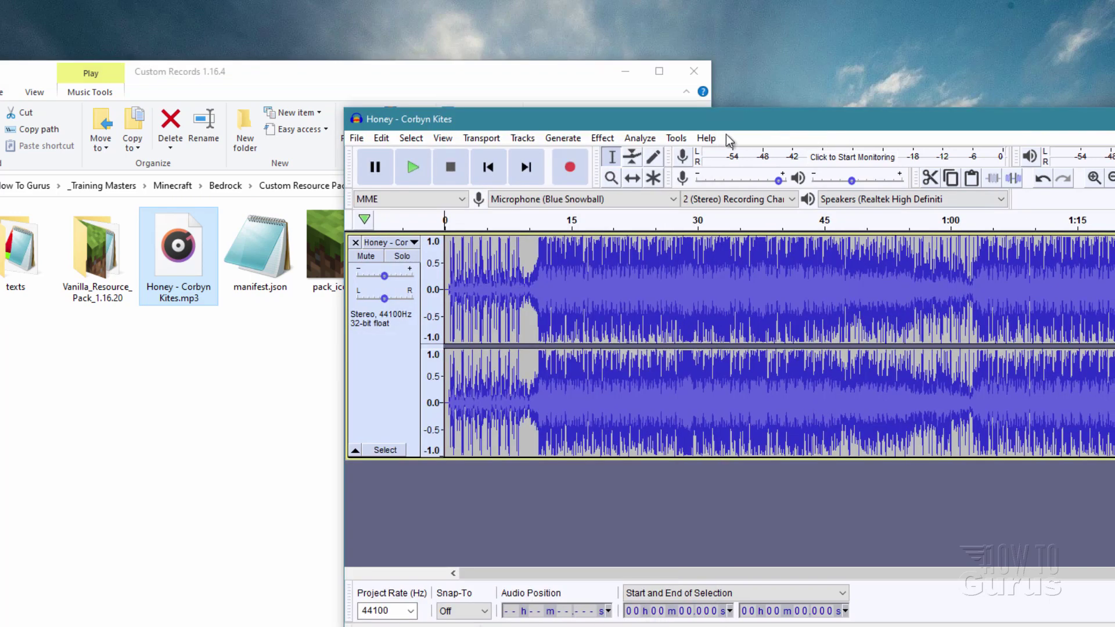
drag(836, 120, 586, 117)
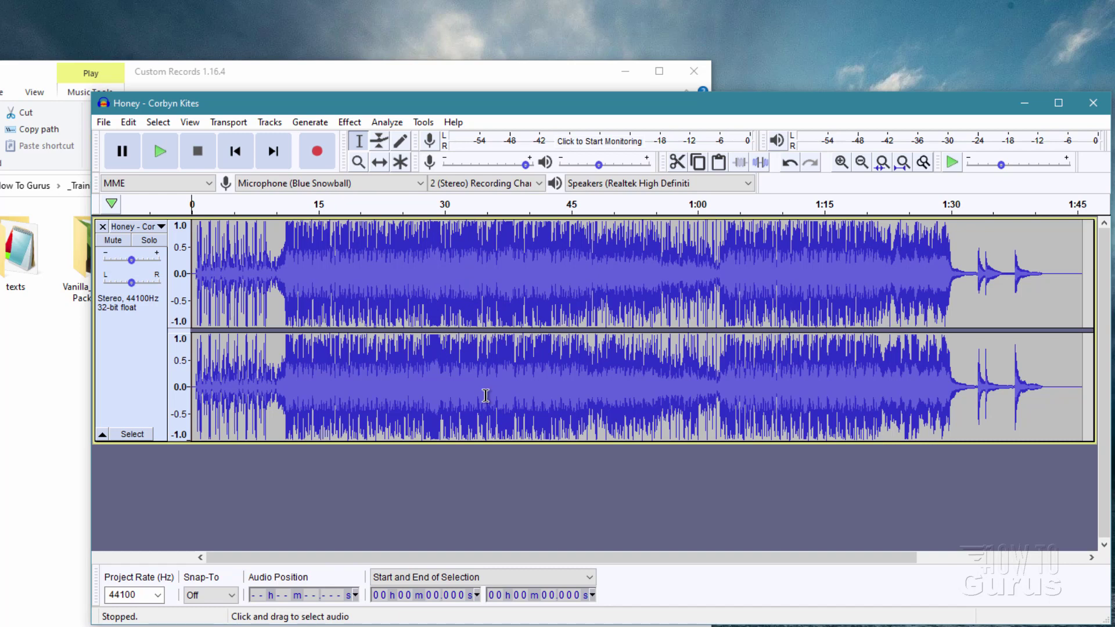
Step: Start an OGG export and browse to the pack's sounds\music\game\records folder
click(105, 123)
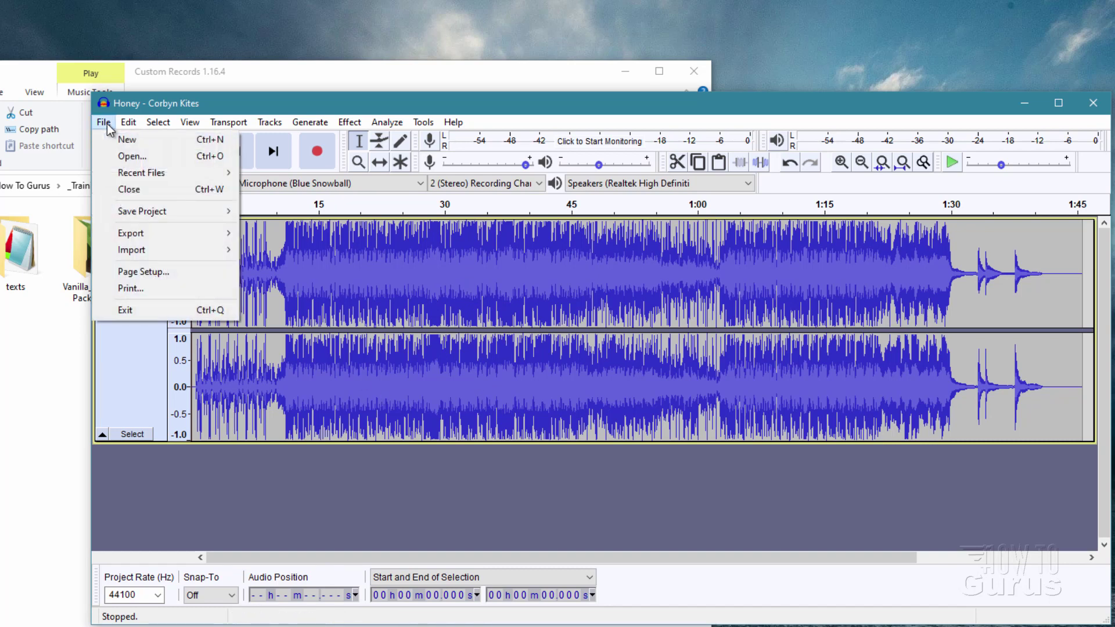
mouse_move(139, 235)
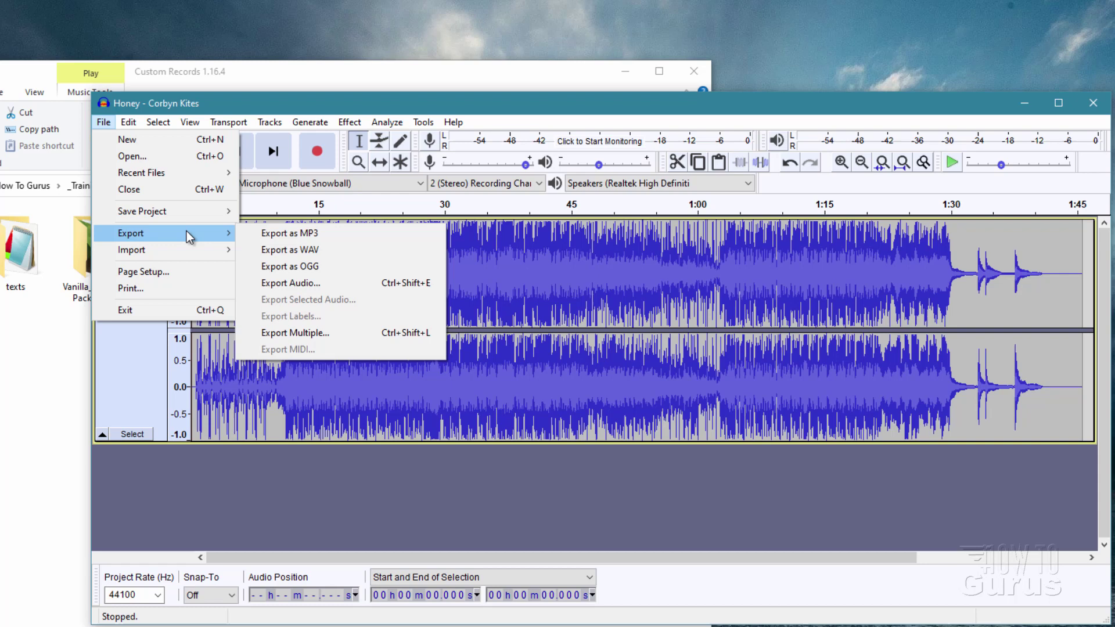
click(347, 273)
drag(288, 149, 548, 179)
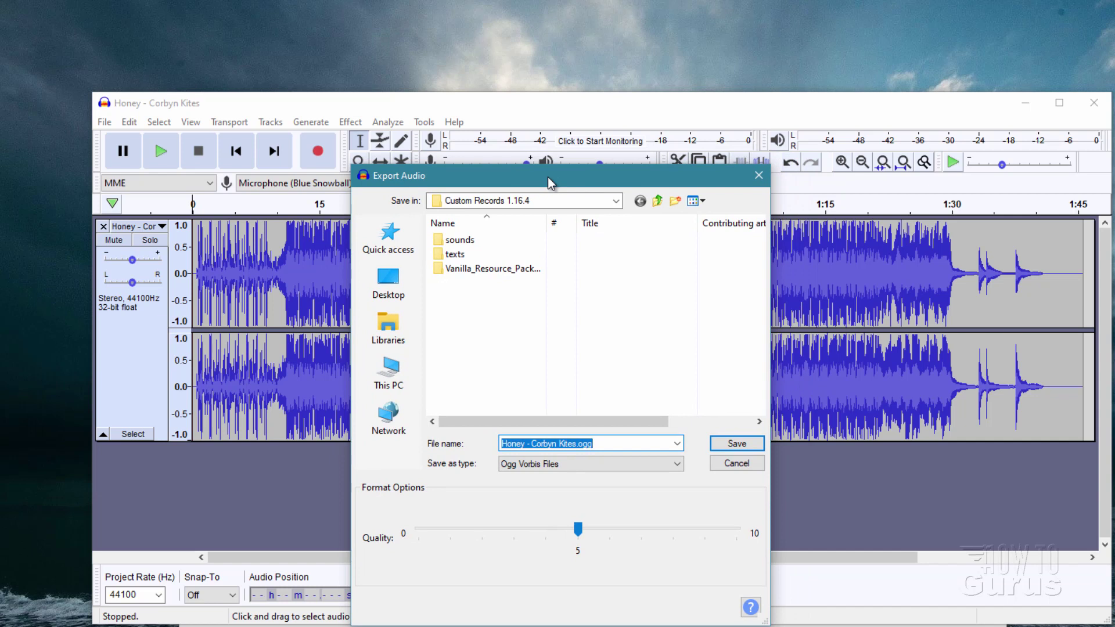
double_click(445, 240)
double_click(445, 243)
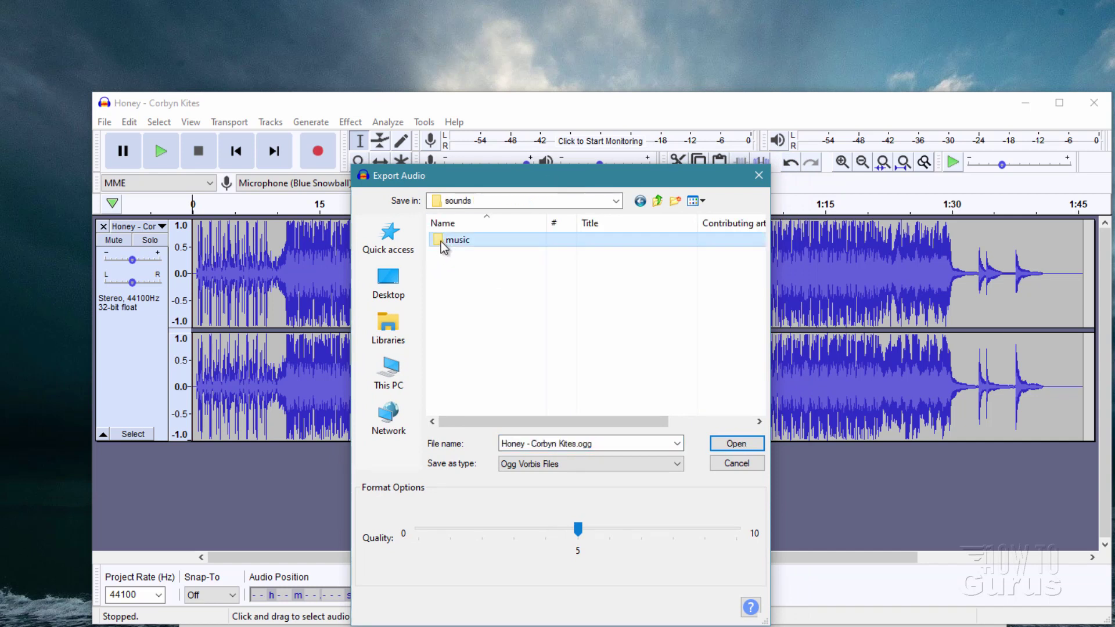
double_click(444, 241)
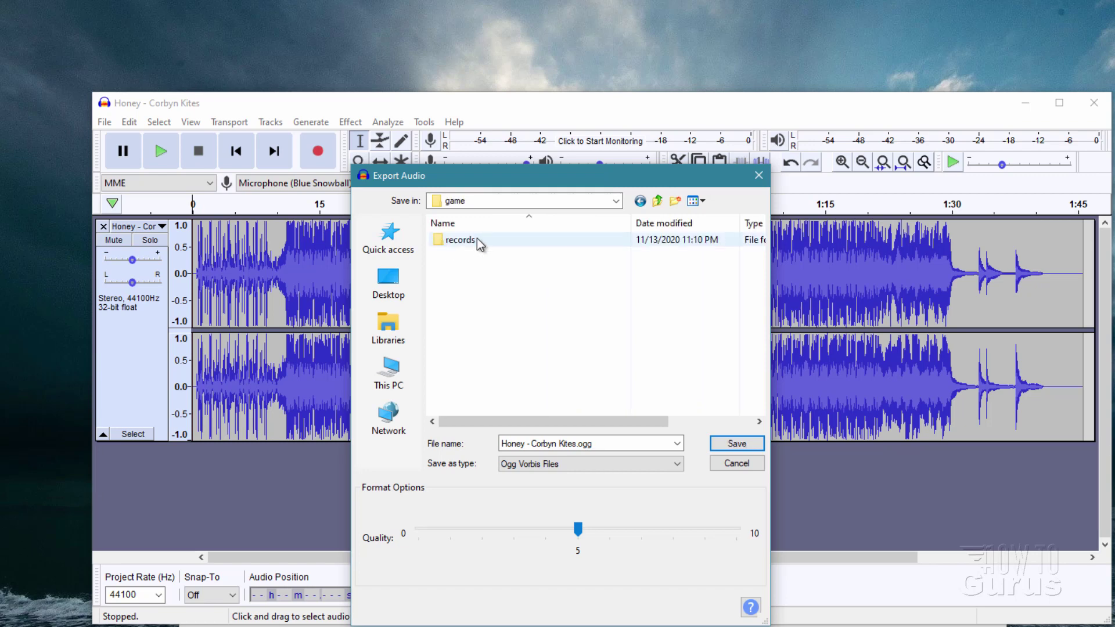
double_click(446, 241)
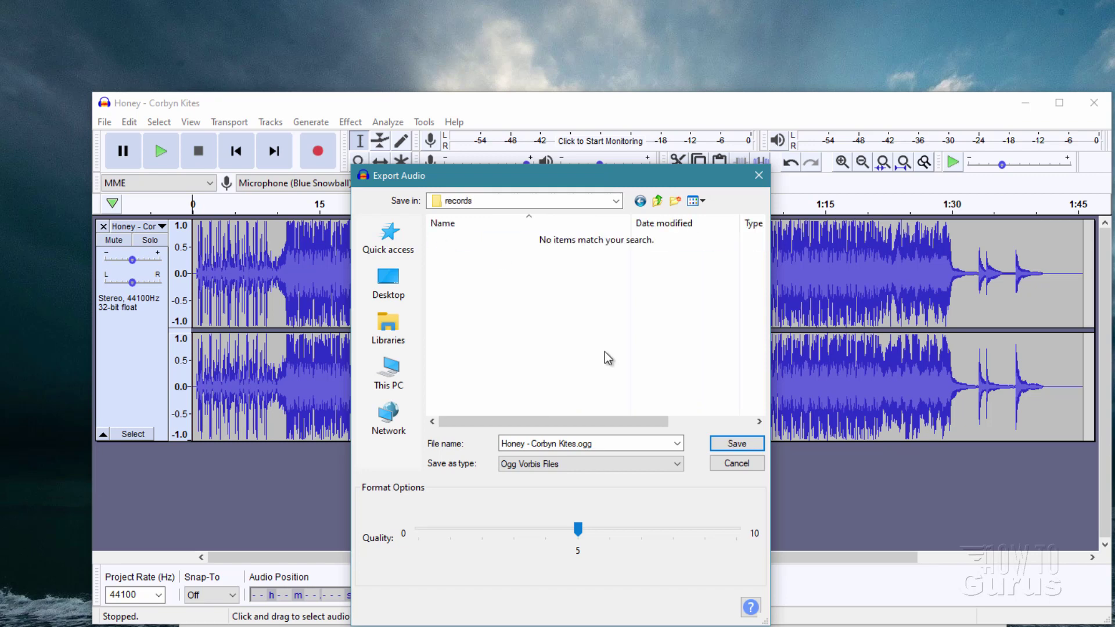
Step: Save Honey - Corbyn Kites.ogg there with the default metadata tags, then close Audacity
click(735, 446)
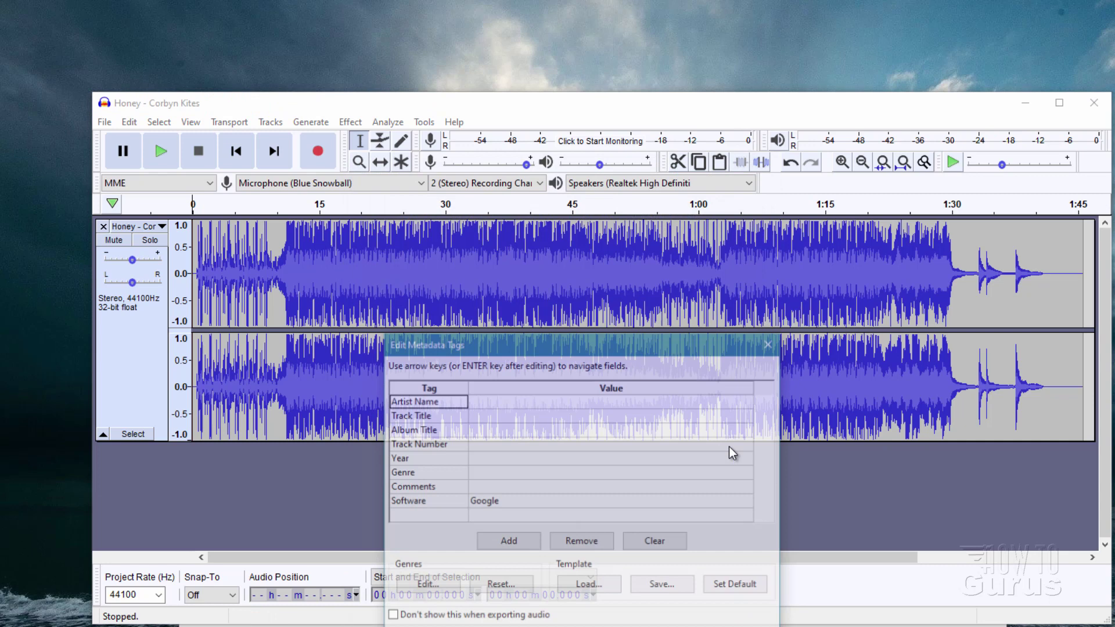
key(Return)
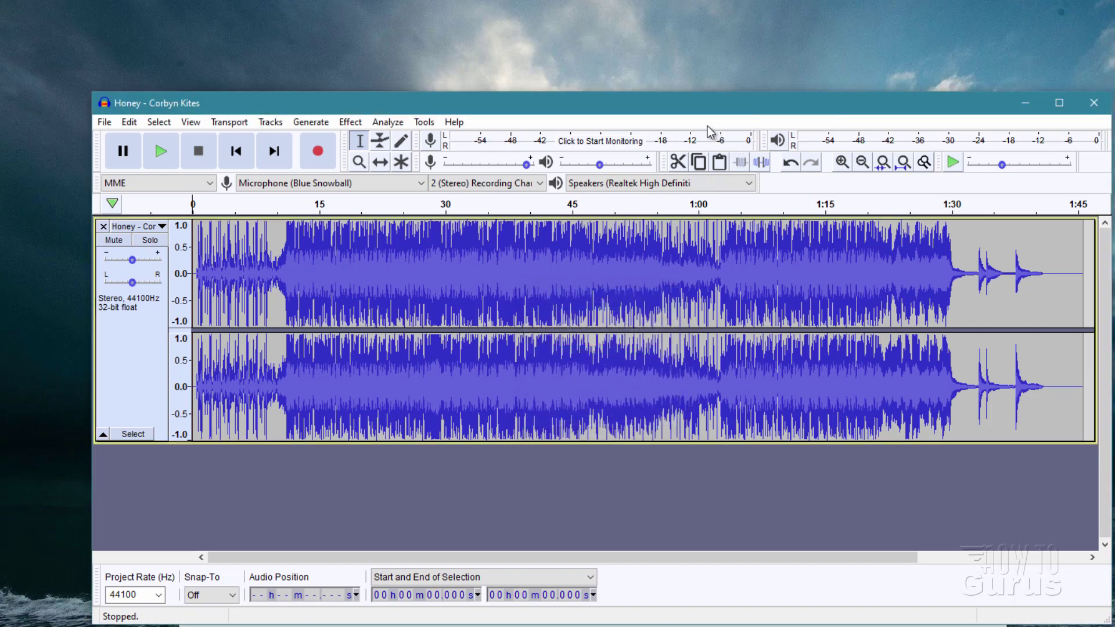
mouse_move(528, 113)
mouse_down()
mouse_move(503, 119)
mouse_move(541, 118)
mouse_up()
click(1097, 104)
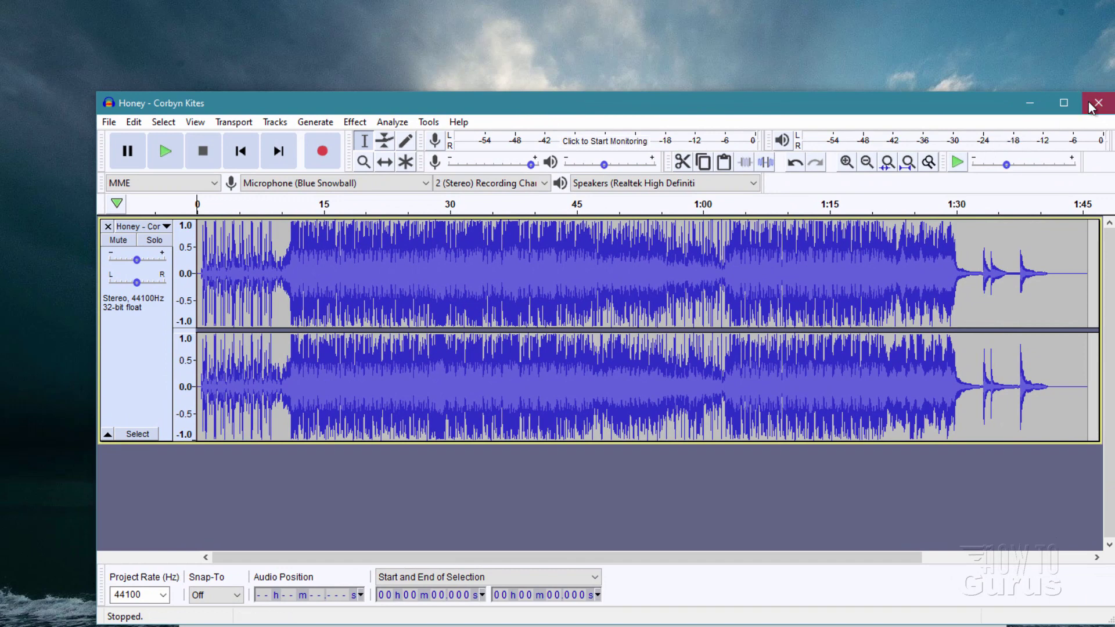
Step: Close Audacity without saving and show sounds\music\game\records in Large icons view
click(626, 363)
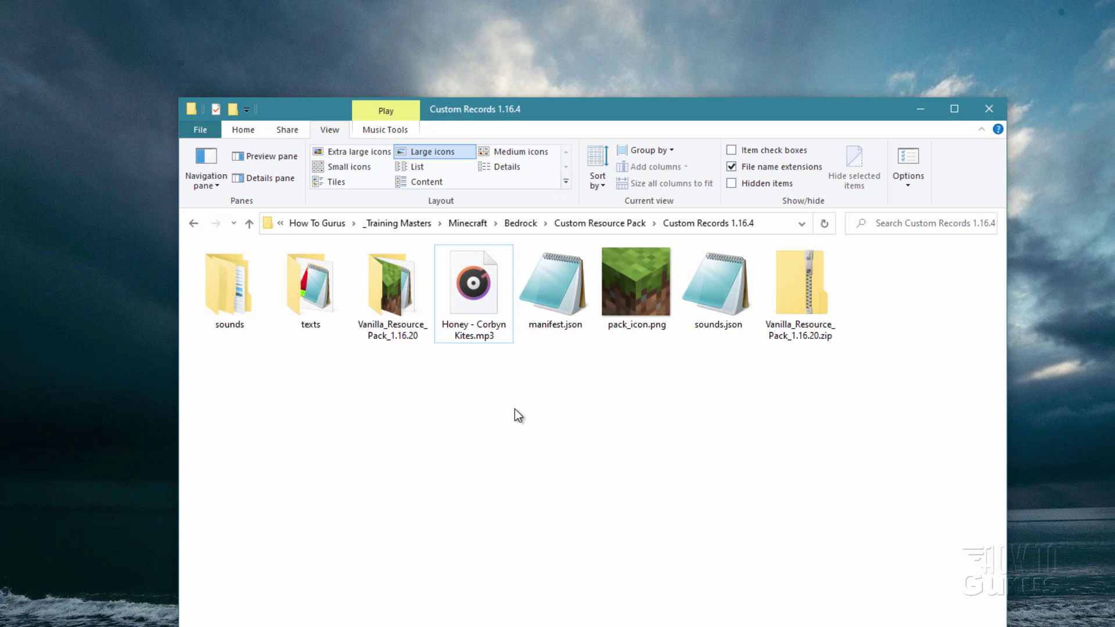
double_click(212, 301)
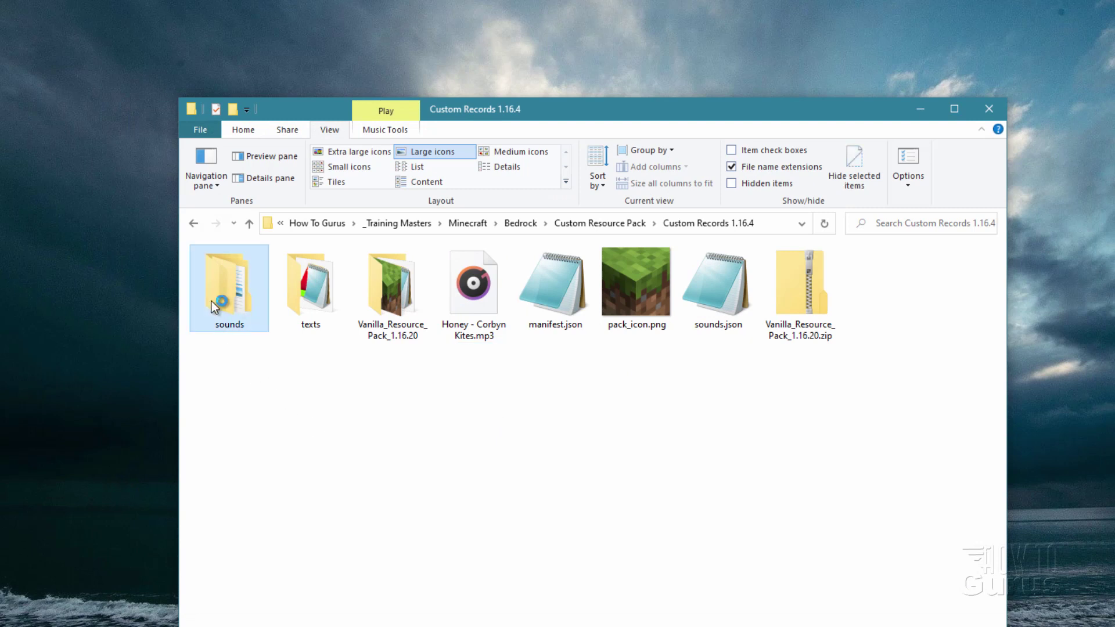
double_click(213, 300)
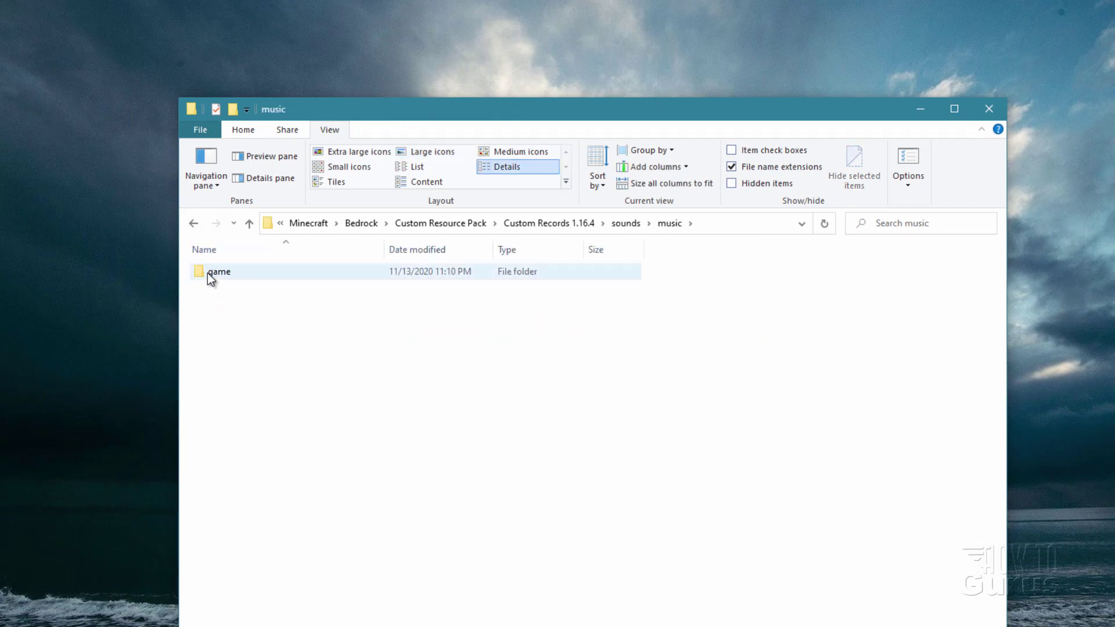
double_click(207, 273)
double_click(208, 273)
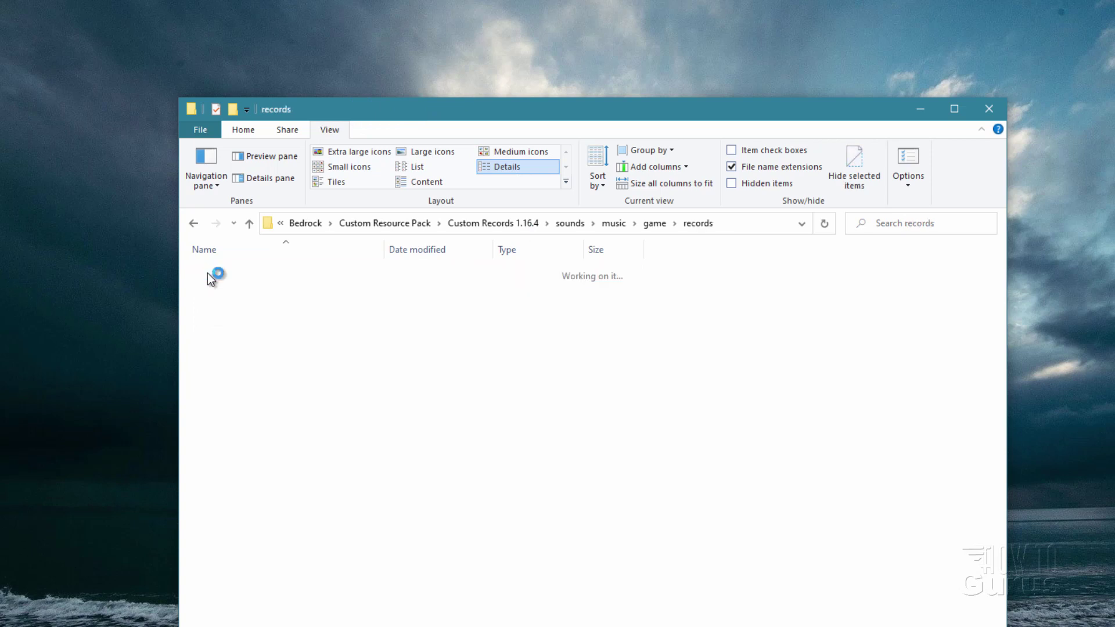
click(435, 151)
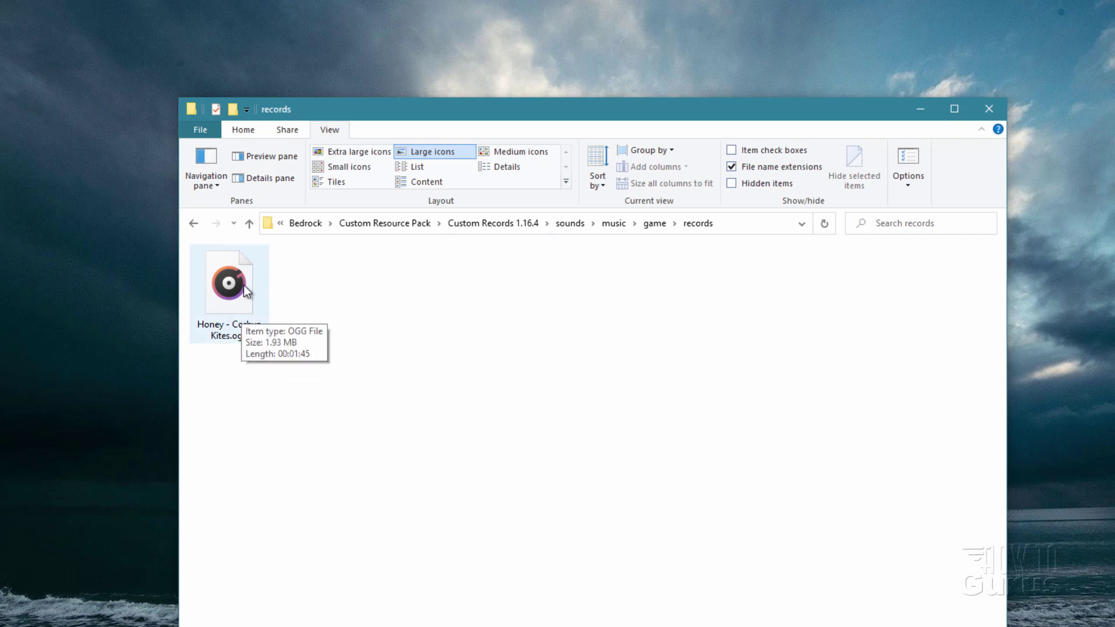
Step: Rename the exported Honey OGG file to 13.ogg
click(228, 337)
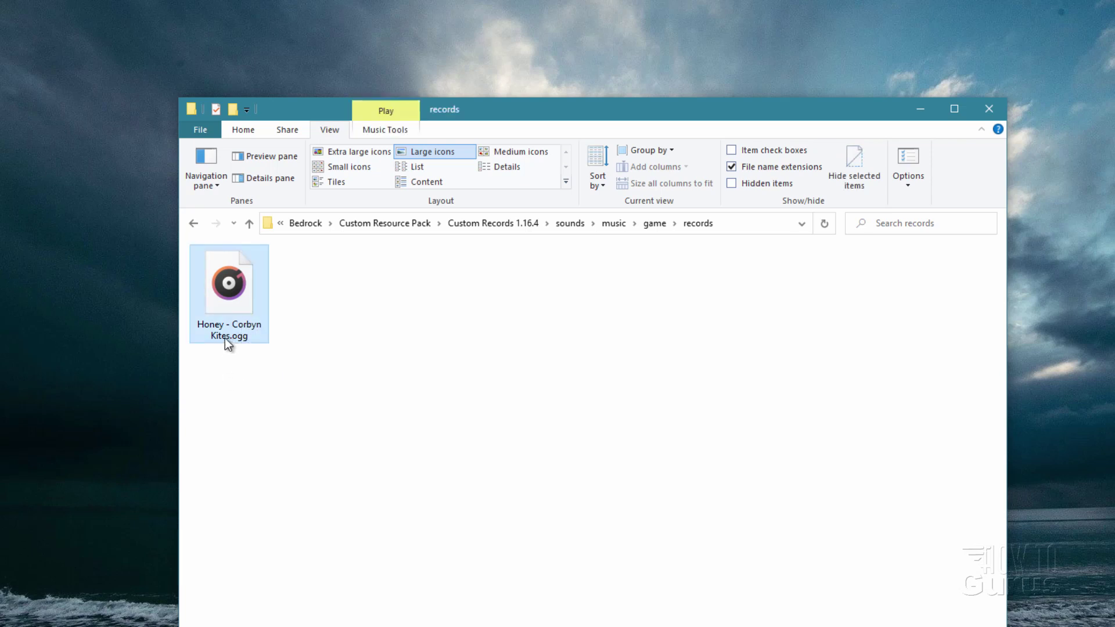
click(224, 338)
text(13)
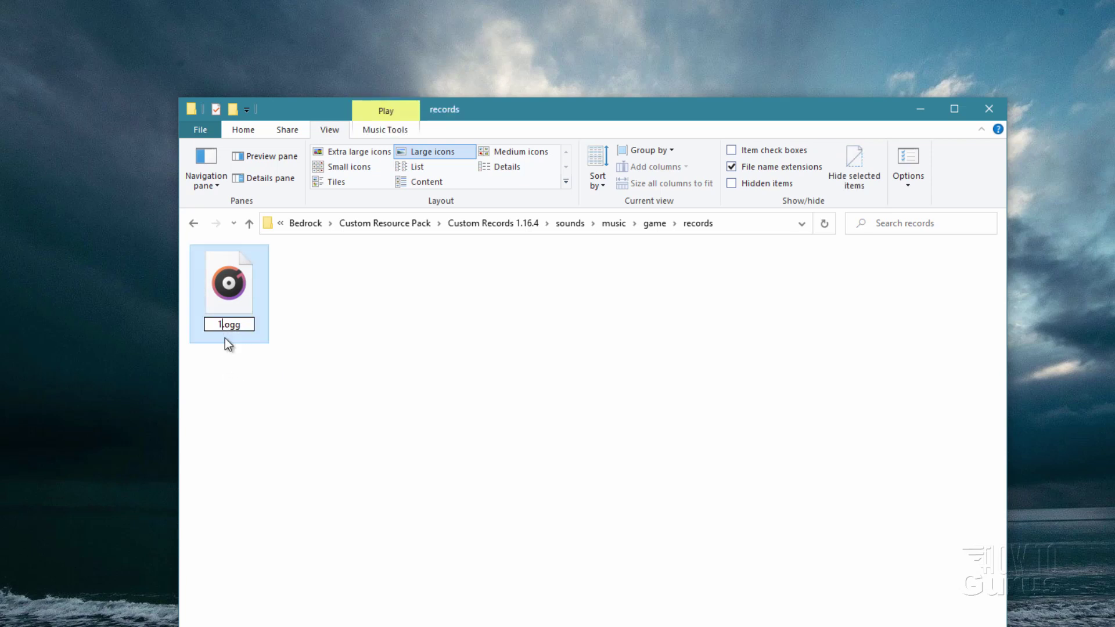
key(Return)
click(292, 353)
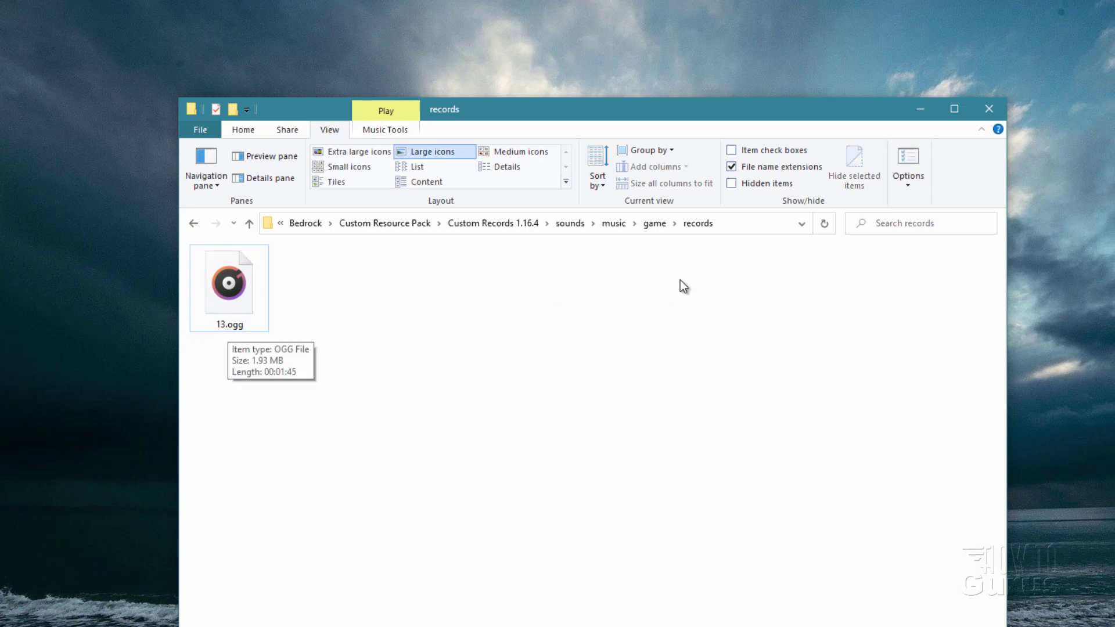
Step: Open texts\en_US.lang from Custom Records 1.16.4 in Notepad
click(524, 224)
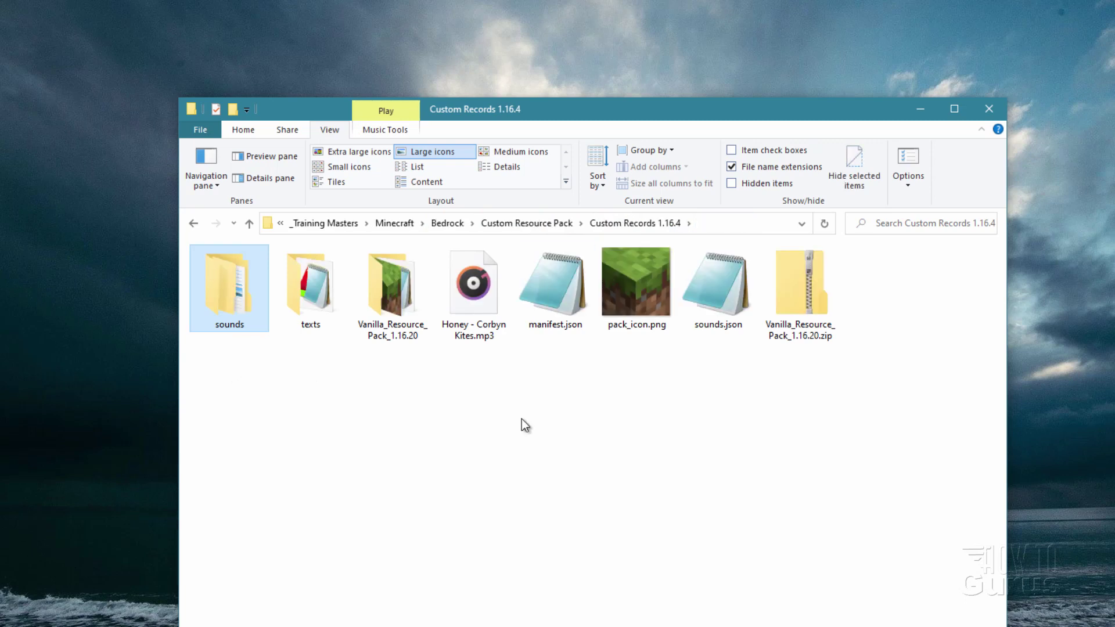
double_click(324, 319)
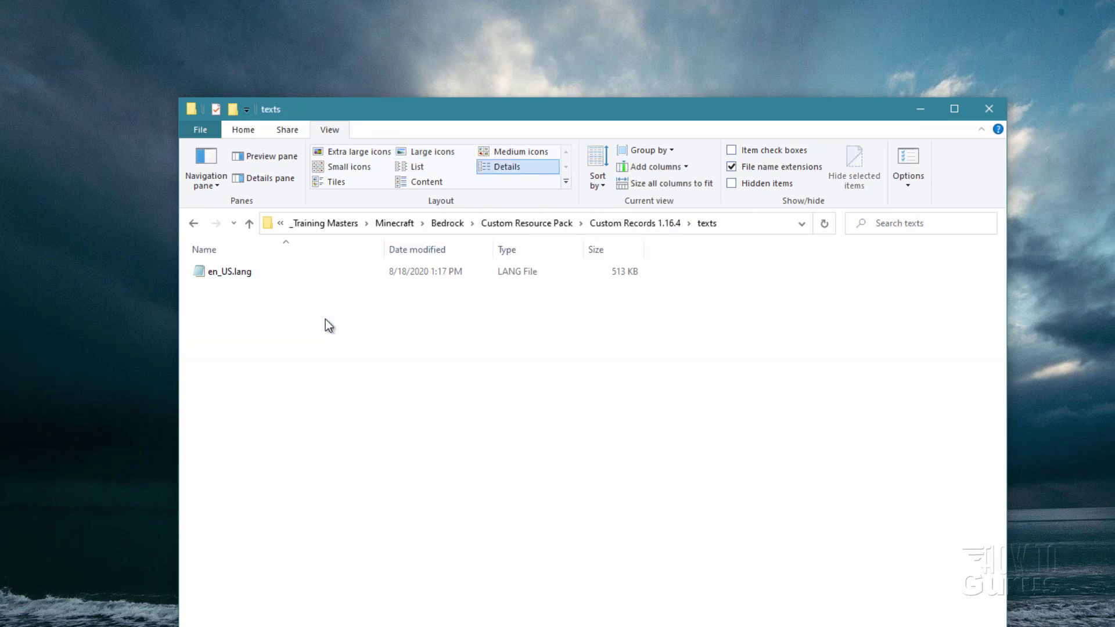
click(433, 152)
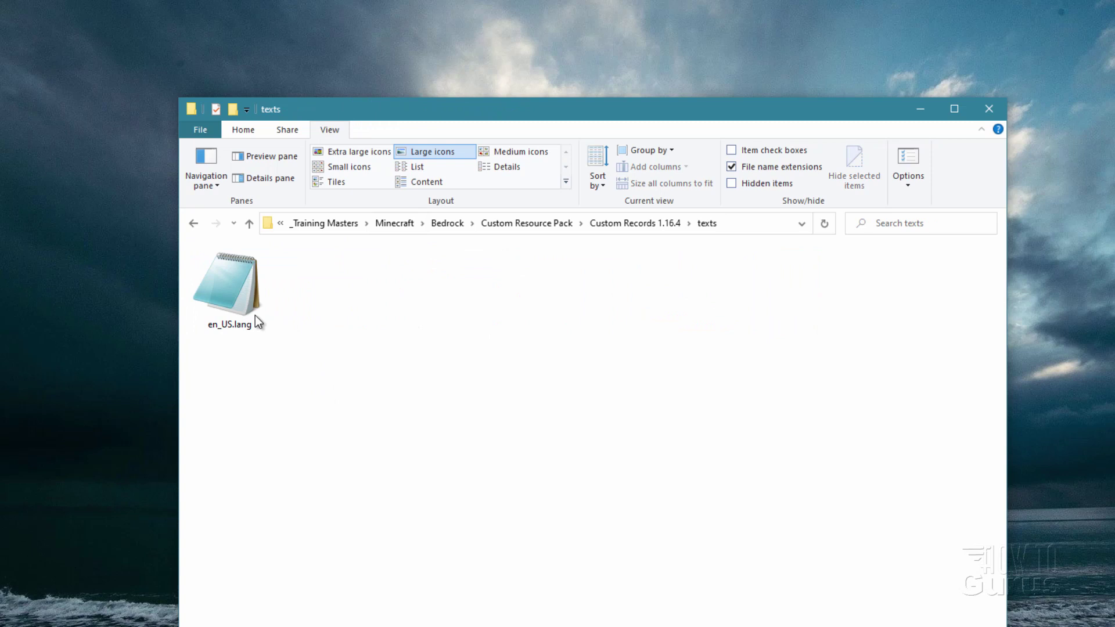
double_click(236, 301)
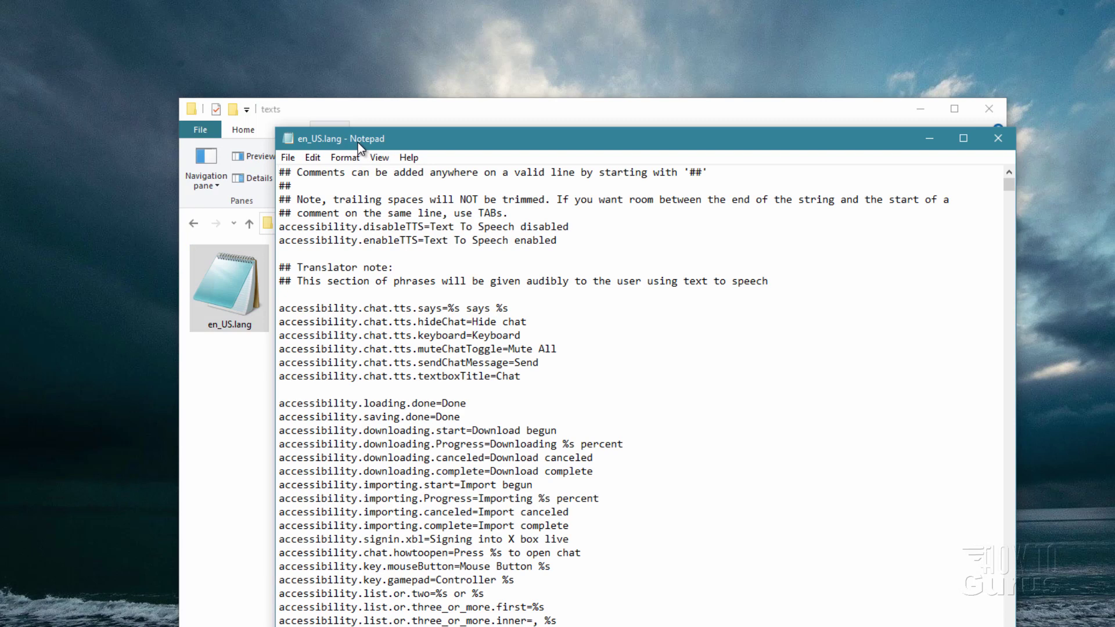
drag(419, 137, 431, 131)
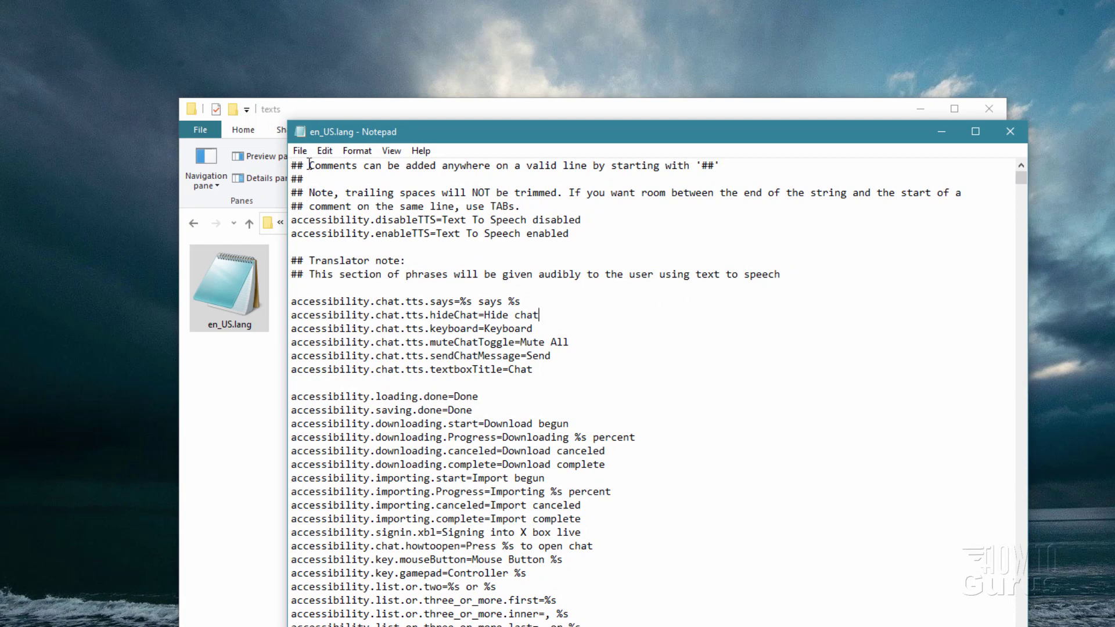
Step: Search en_US.lang for '13' to locate the disc 13 description line
click(320, 150)
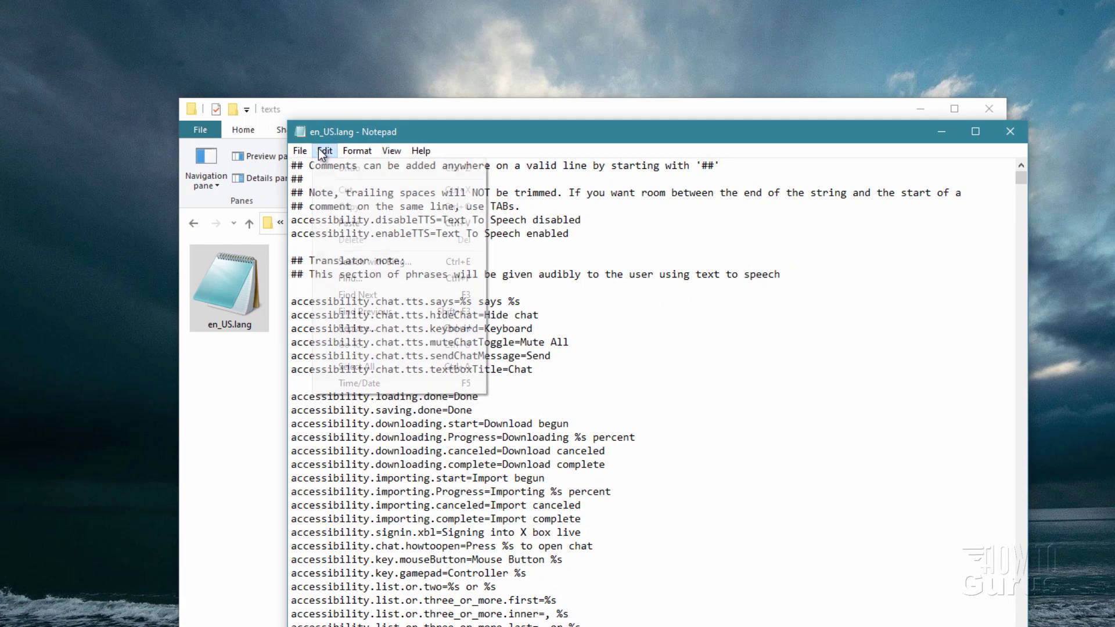
click(386, 278)
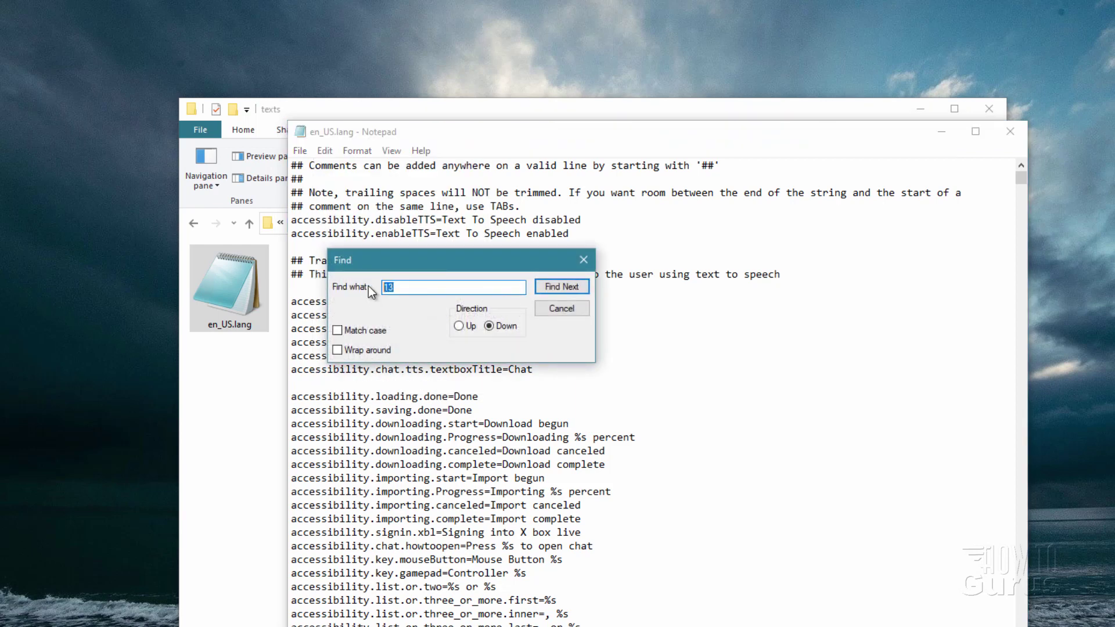
click(575, 288)
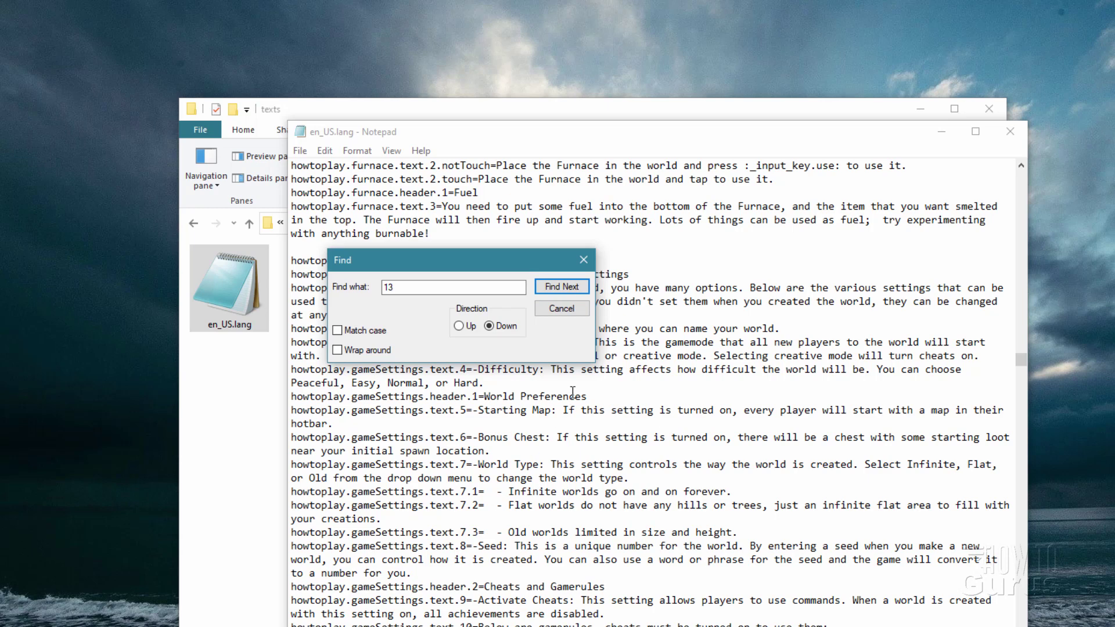
click(560, 291)
click(560, 287)
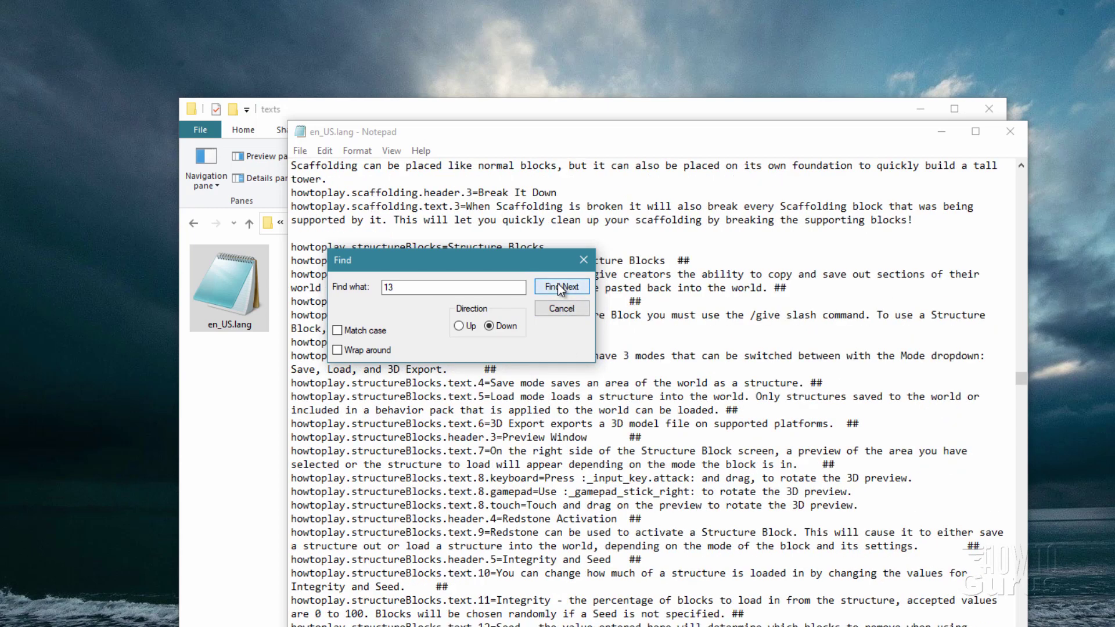
click(560, 287)
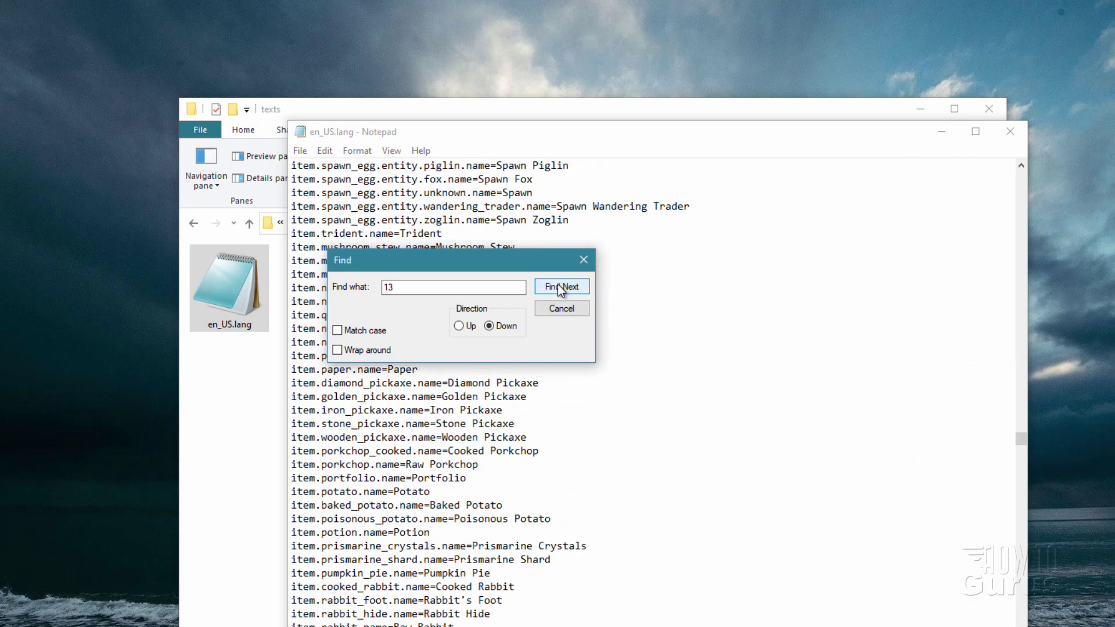
drag(495, 265, 749, 250)
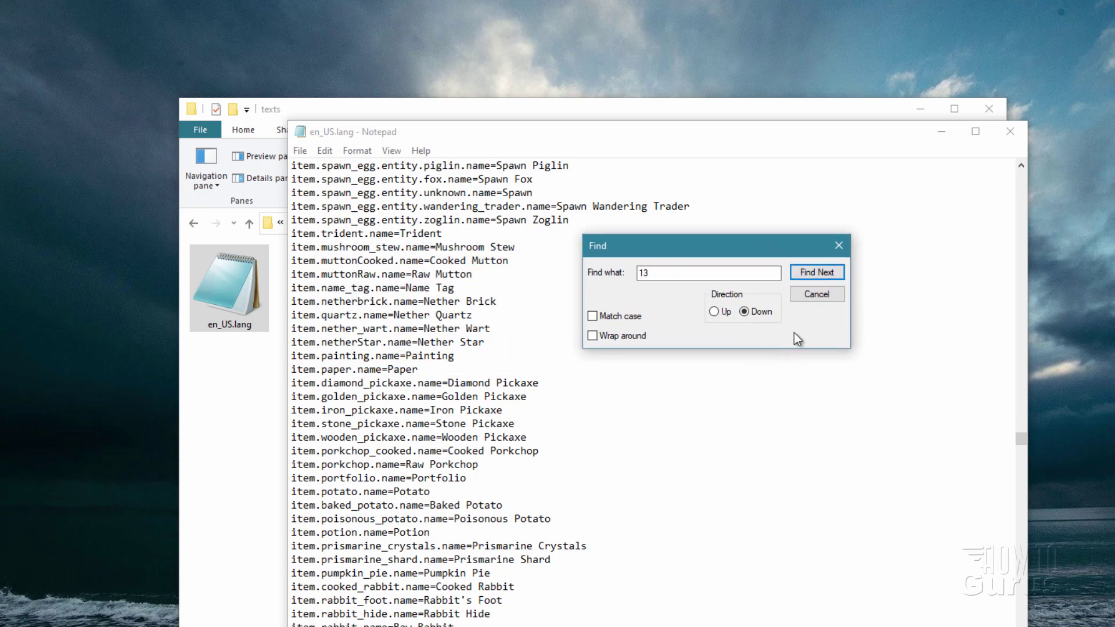
click(817, 295)
Step: Replace 'C418 - 13' on the item.record_13.desc line with Honey
scroll(656, 383, down, 5)
click(378, 477)
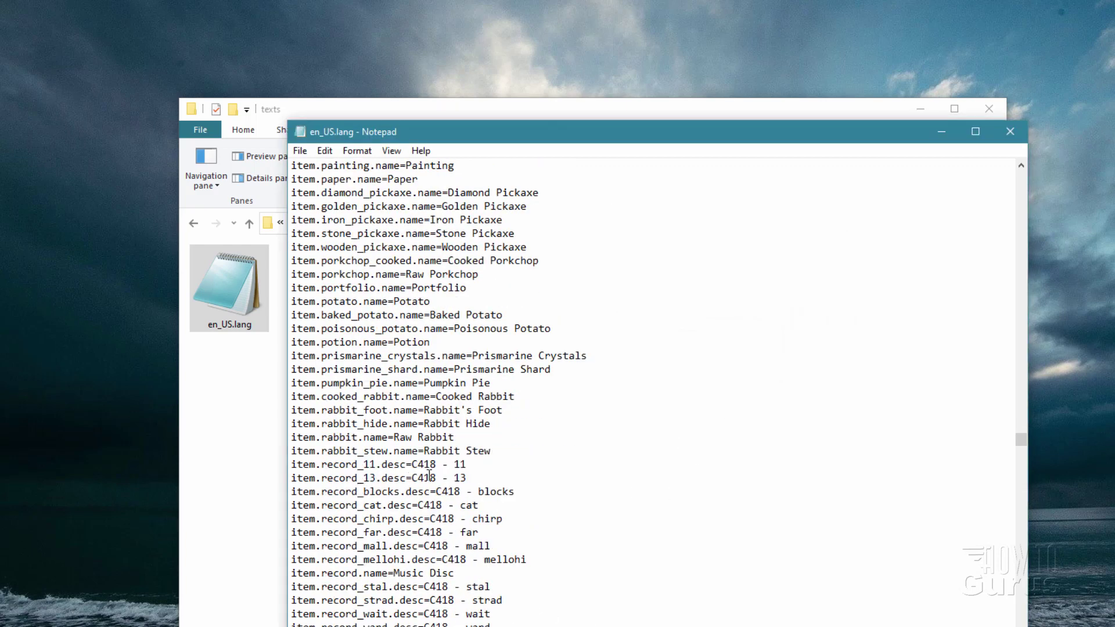
drag(479, 477, 292, 477)
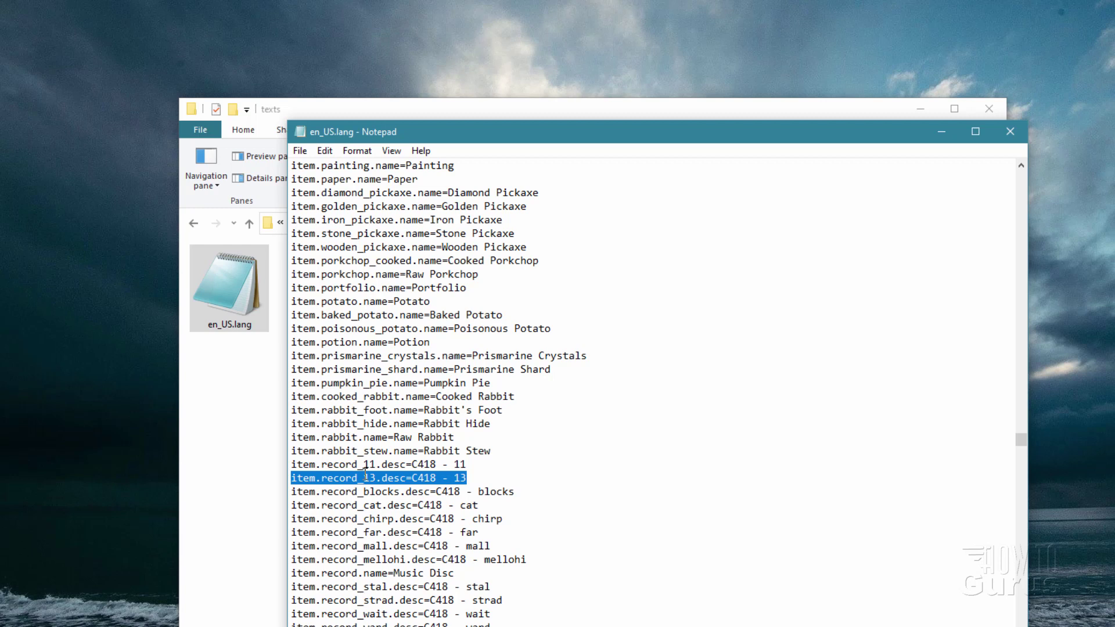
click(452, 478)
drag(409, 477, 381, 477)
drag(468, 478, 413, 478)
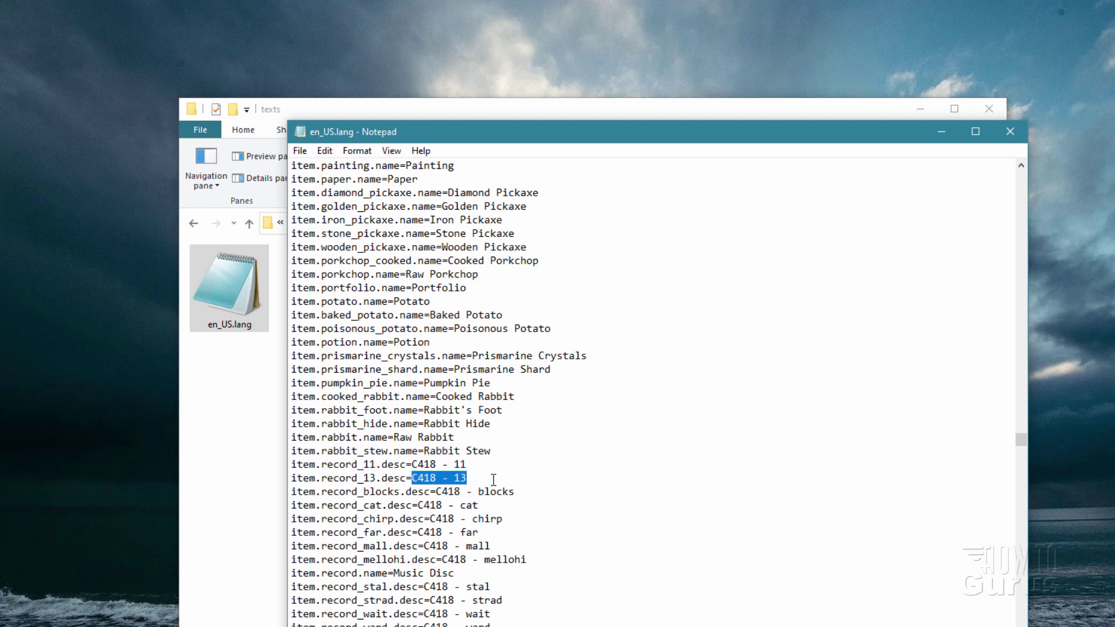
text(Honey)
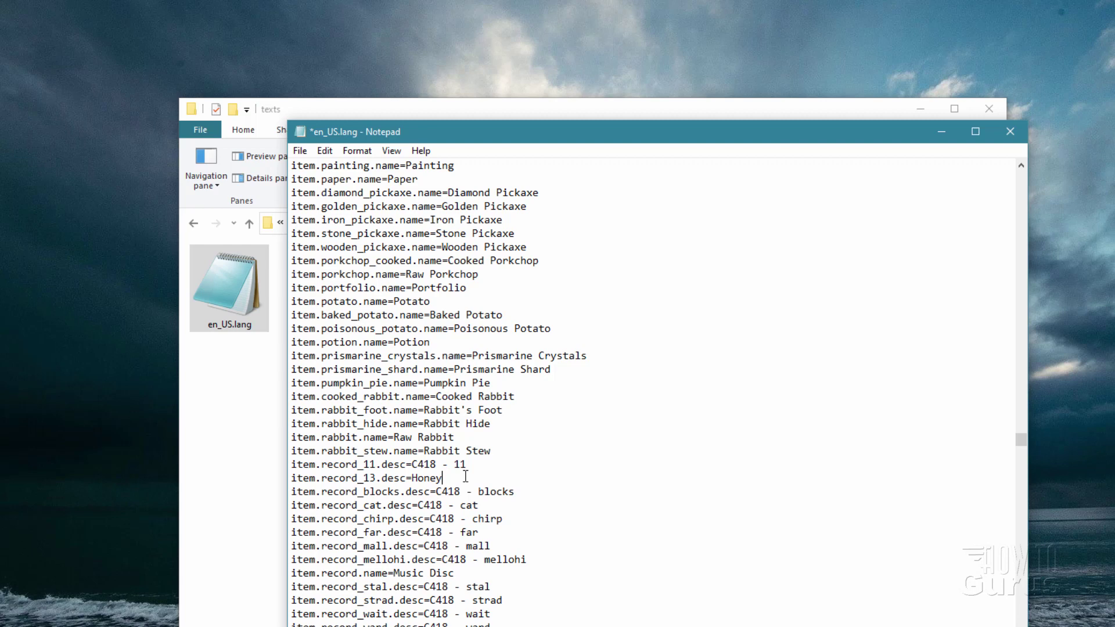
Step: Save en_US.lang and close Notepad
click(299, 150)
click(325, 217)
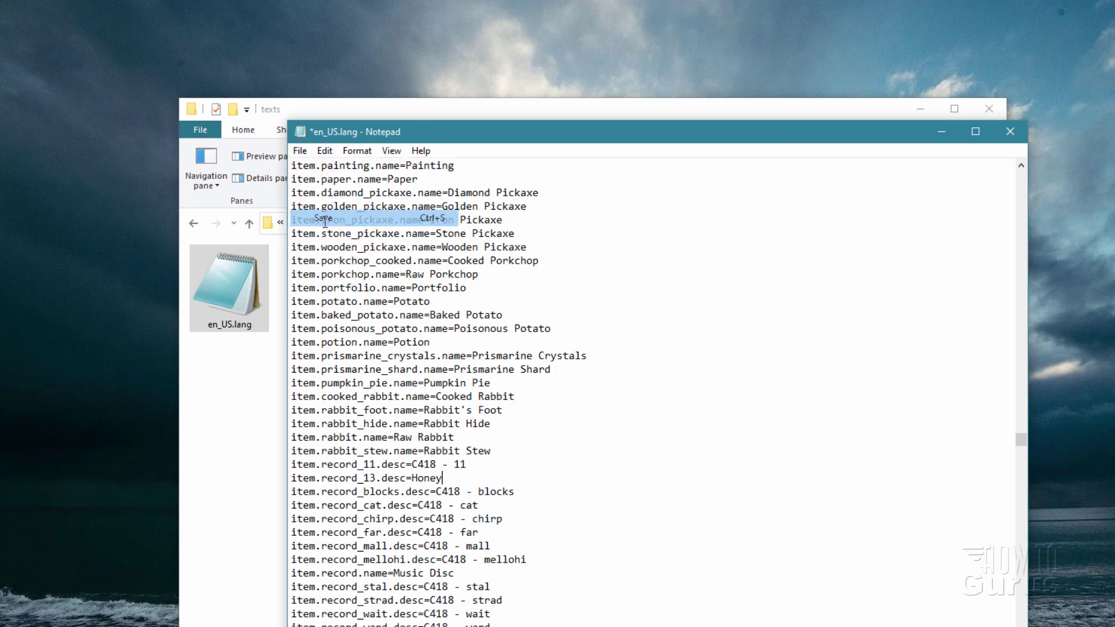
click(1008, 133)
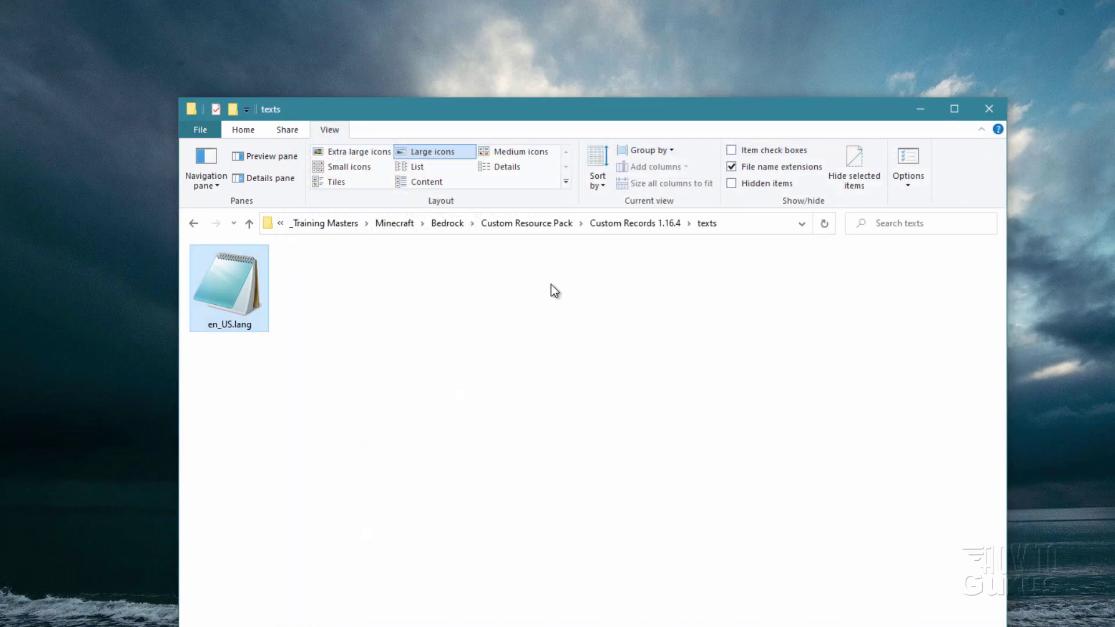
Step: Zip sounds, texts, manifest.json, pack_icon.png and sounds.json from Custom Records 1.16.4 together
click(653, 226)
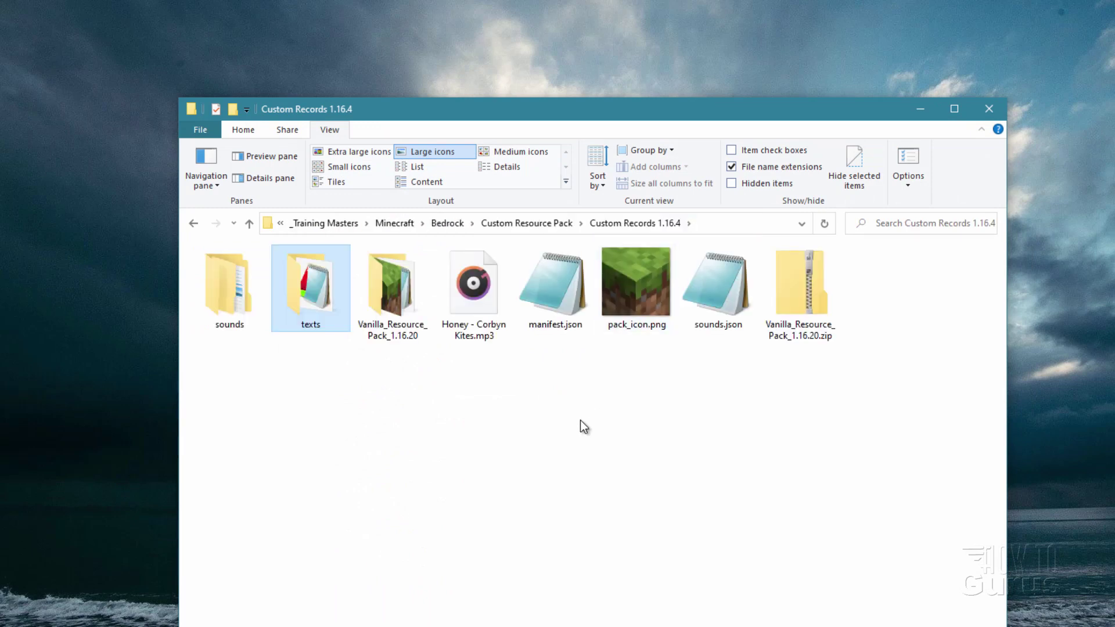
click(642, 306)
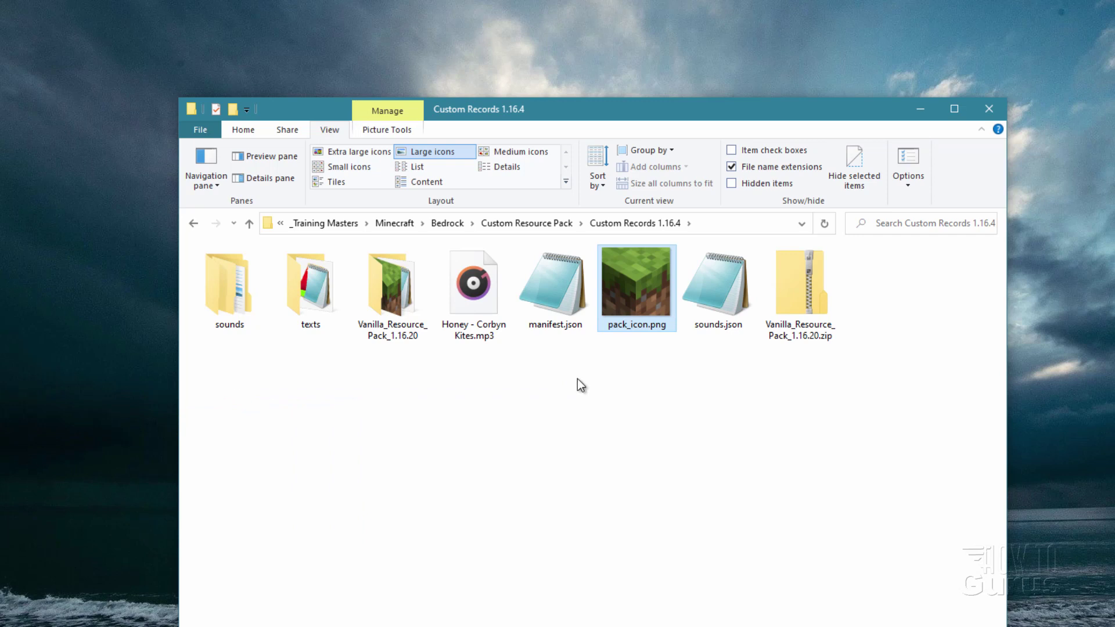
click(231, 282)
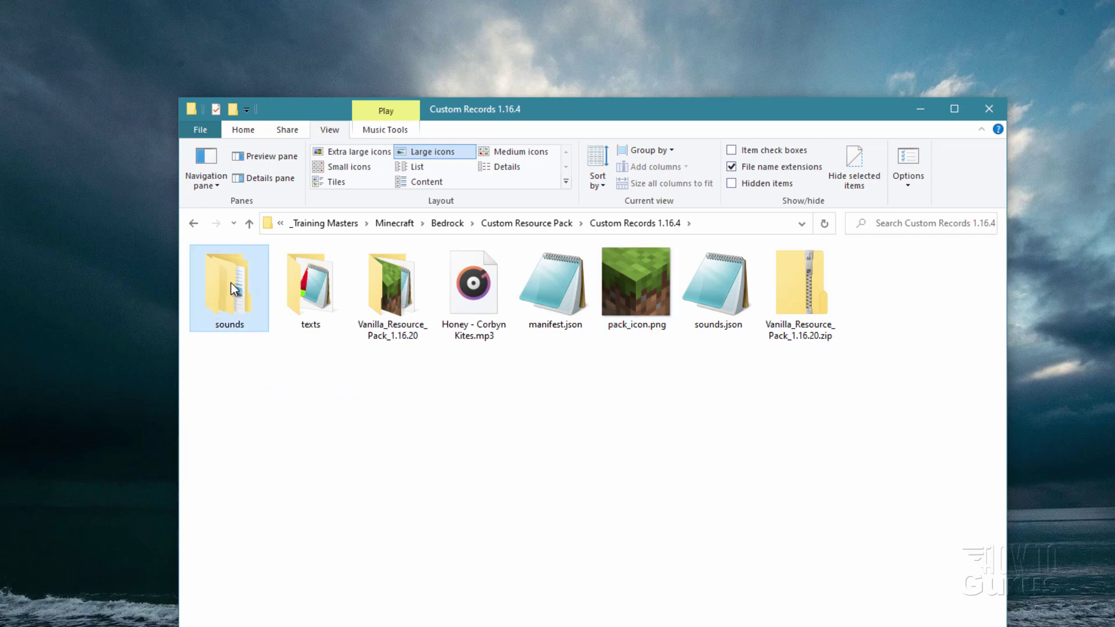
ctrl+click(312, 299)
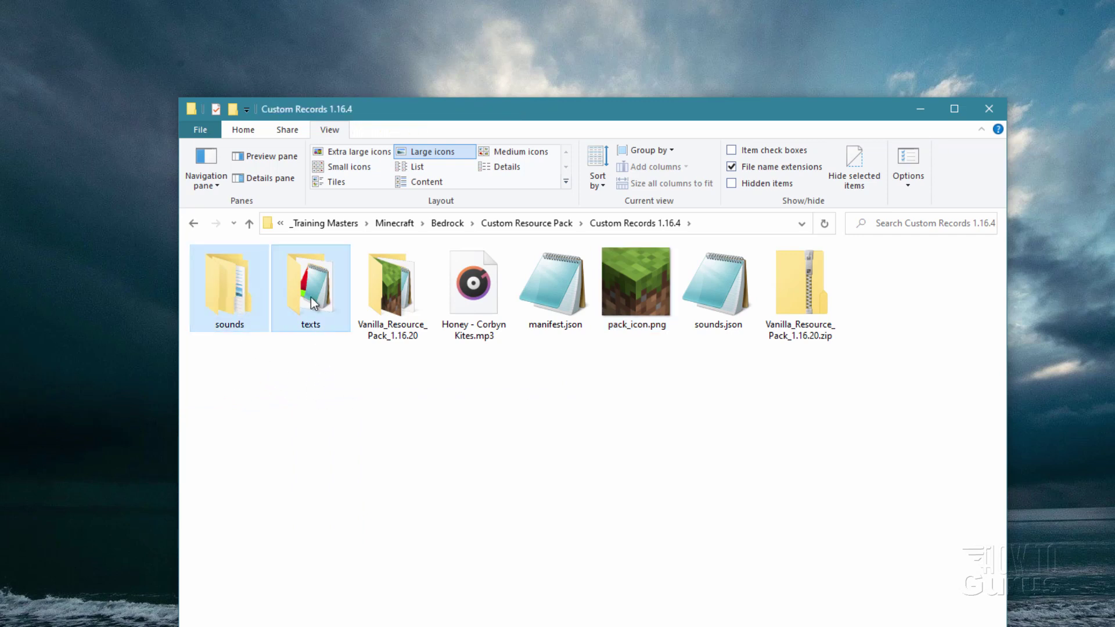
ctrl+click(571, 305)
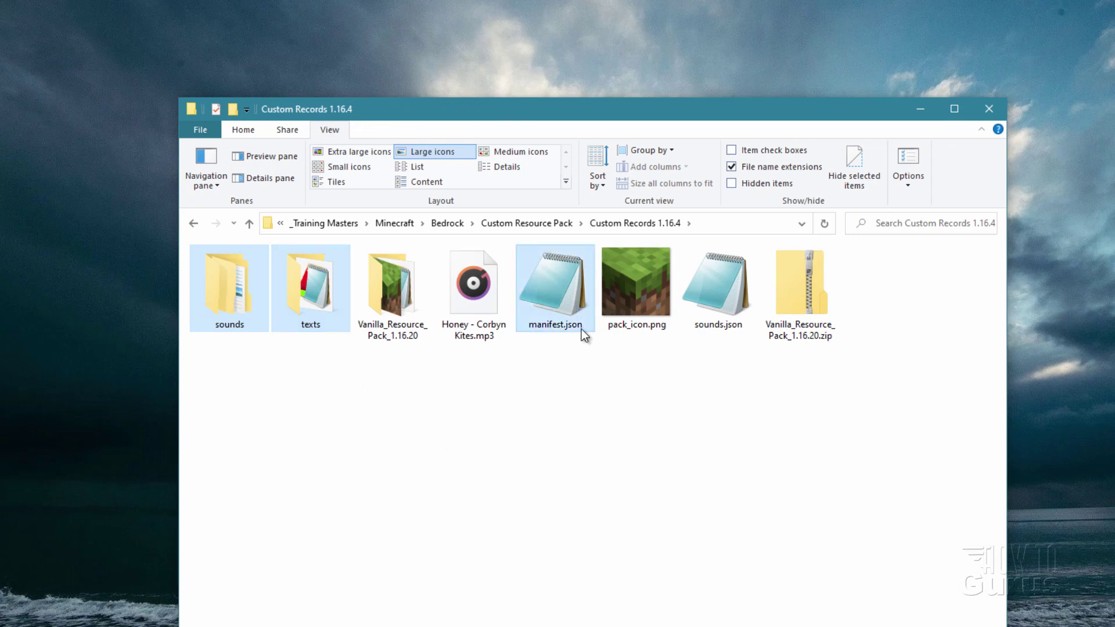
ctrl+click(643, 302)
ctrl+click(718, 291)
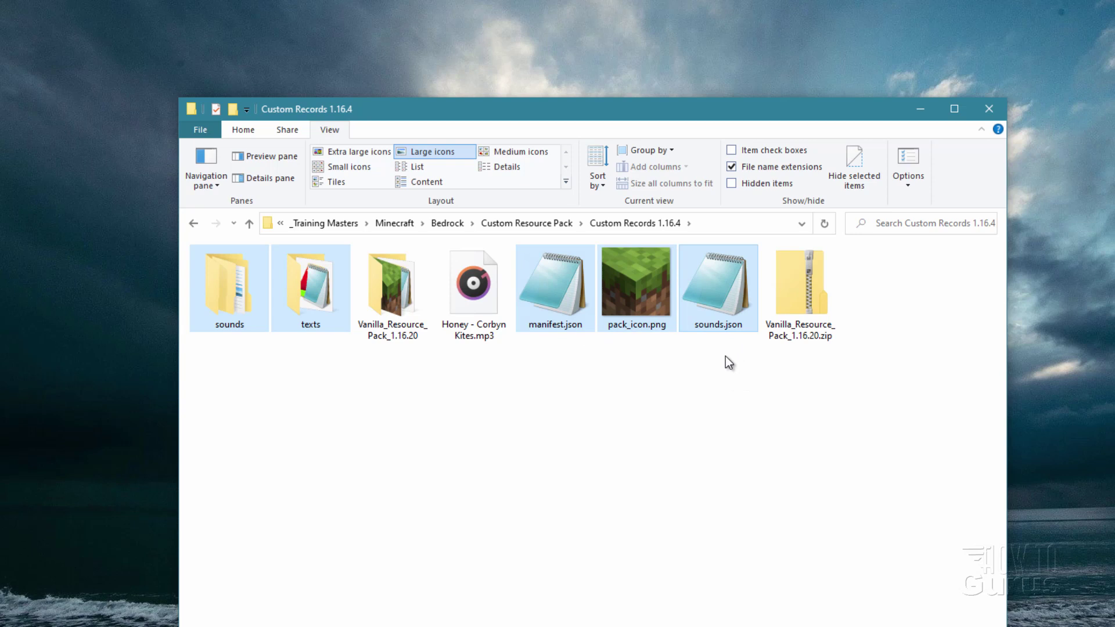
click(288, 130)
click(263, 169)
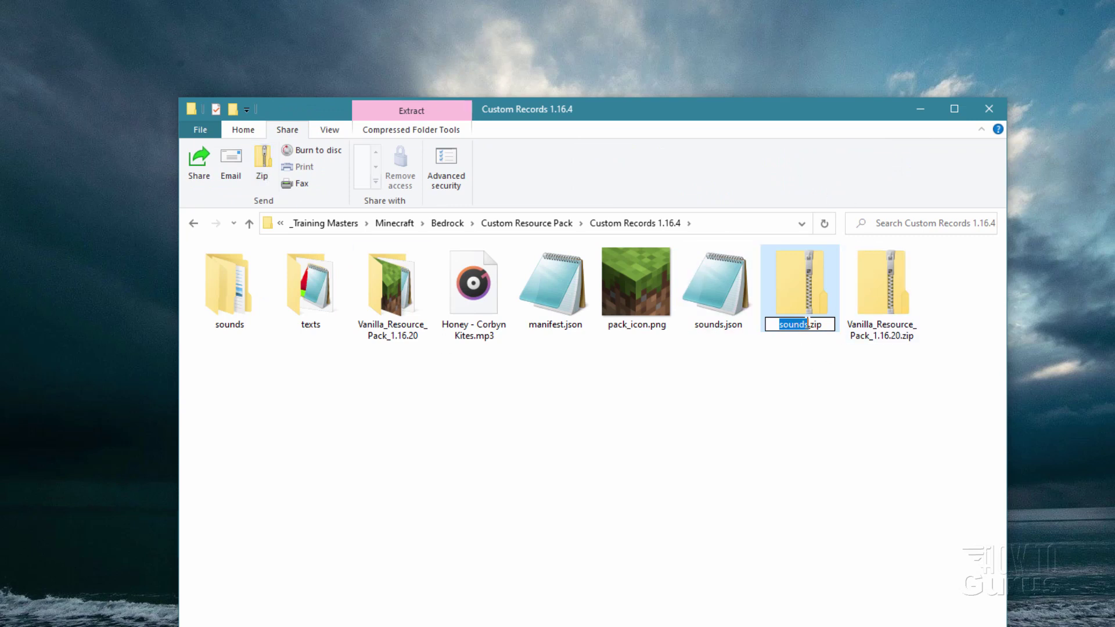
Step: Name the new archive custom records.zip
text(custom recor)
key(Return)
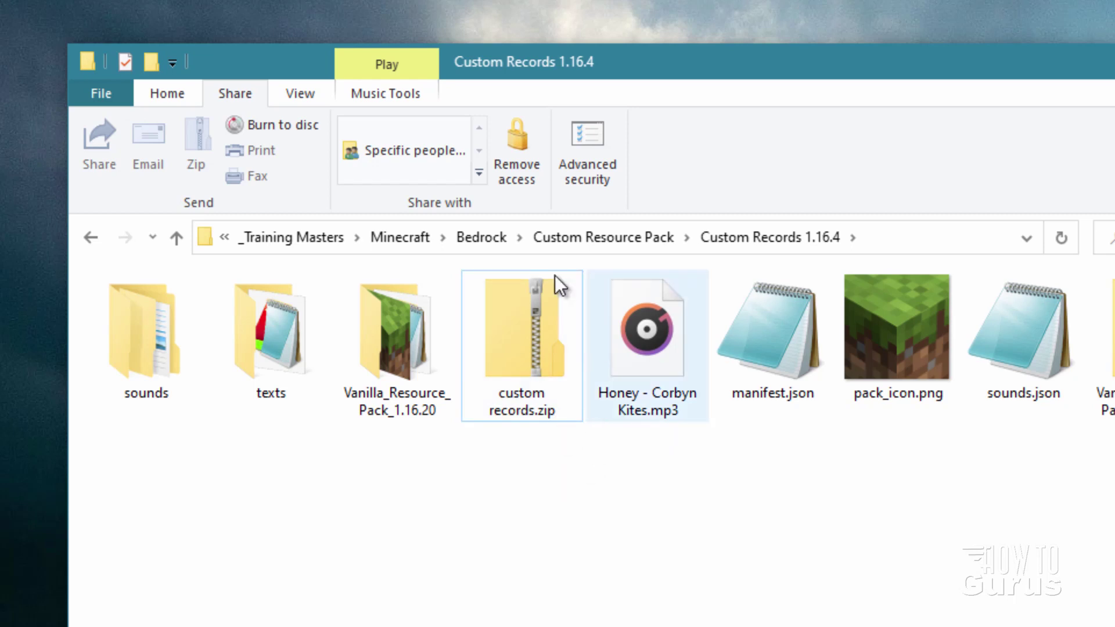
click(313, 95)
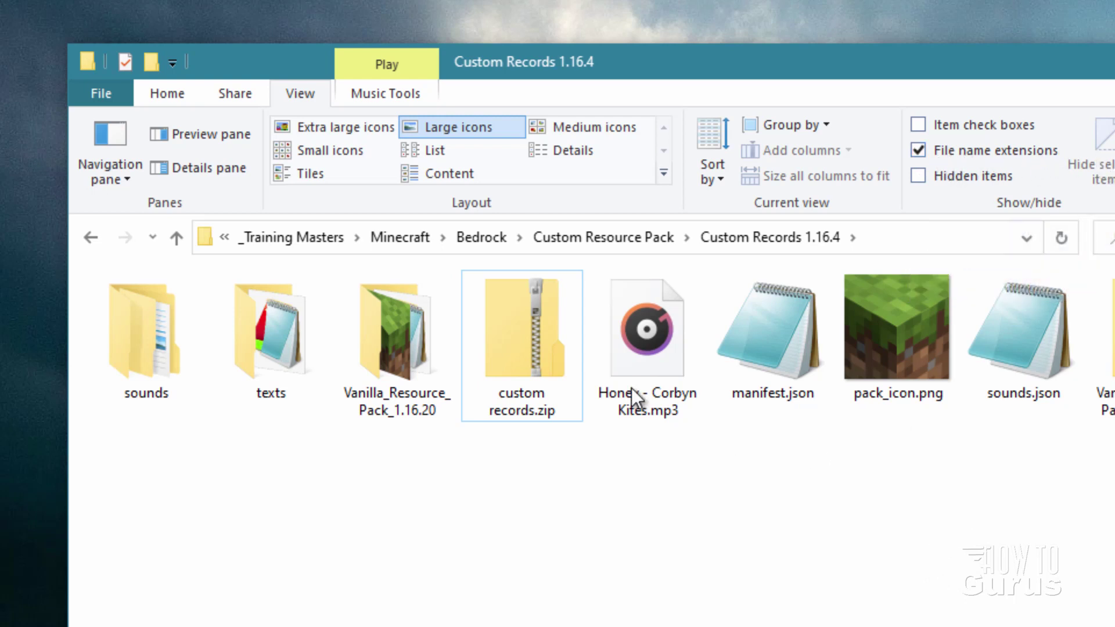
Step: Change its extension to make custom records.mcpack, accepting the extension-change warning
mouse_move(521, 409)
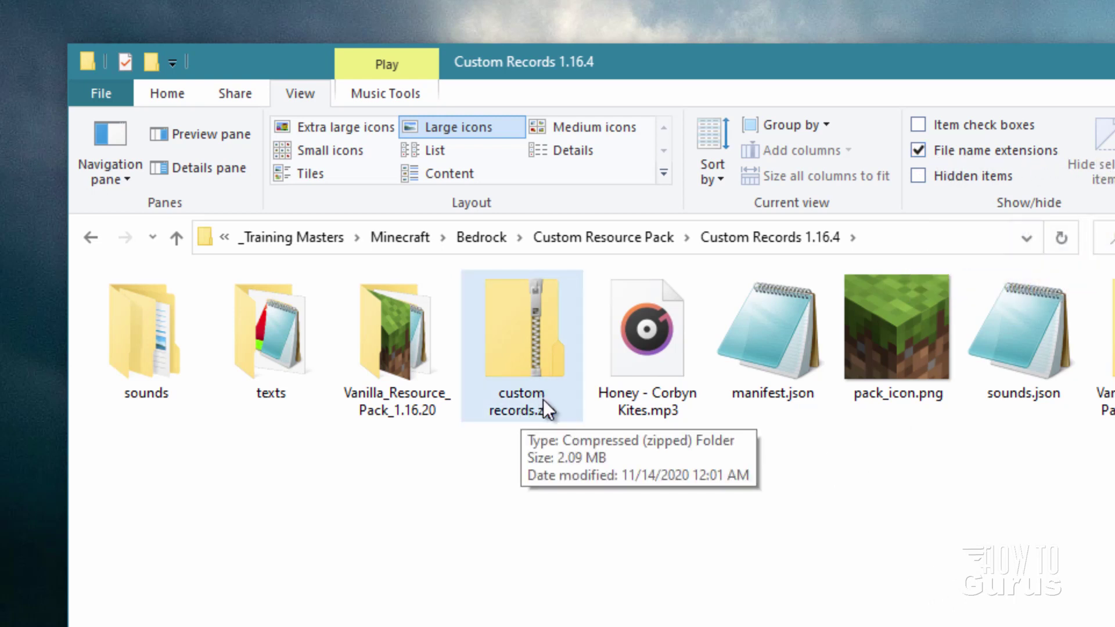
click(552, 419)
click(550, 416)
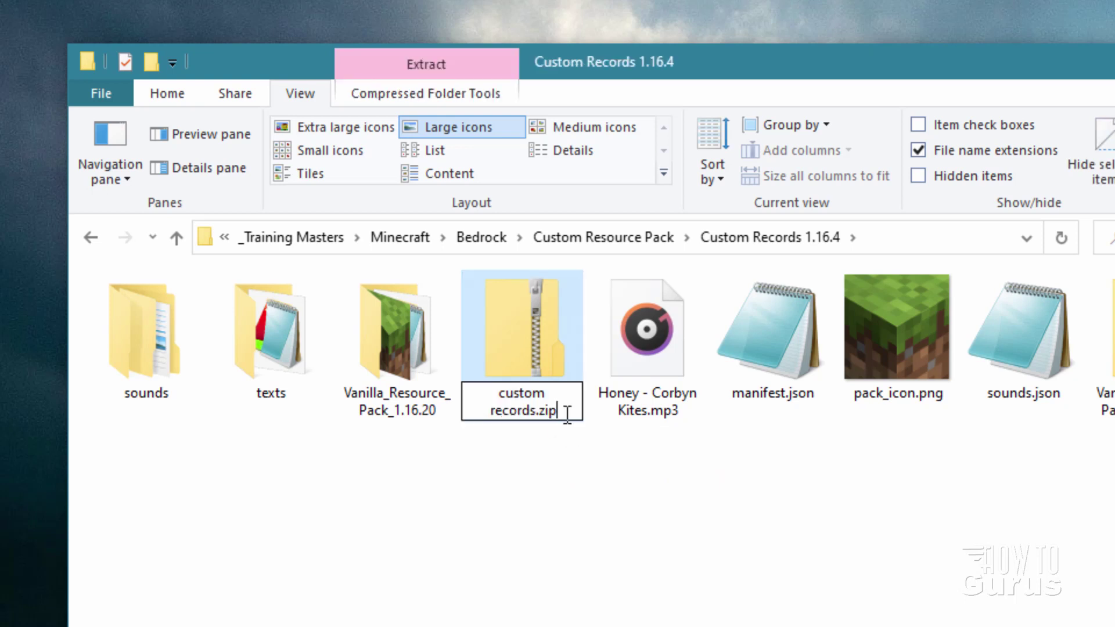
key(BackSpace)
key(BackSpace)
key(BackSpace)
text(mcpack)
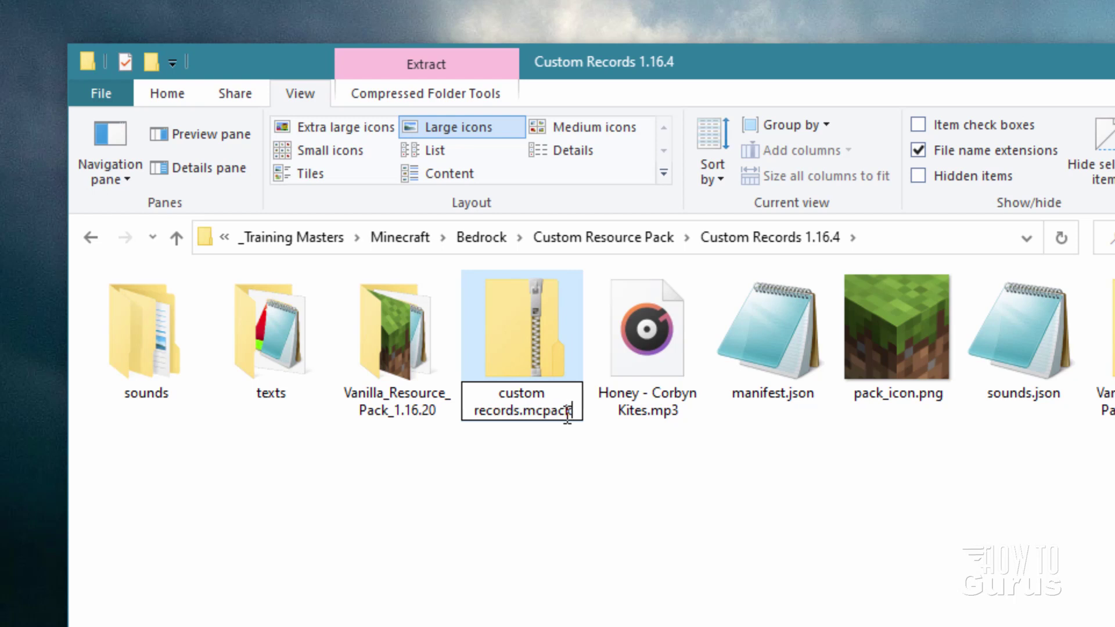
key(Return)
drag(741, 347, 755, 409)
click(814, 535)
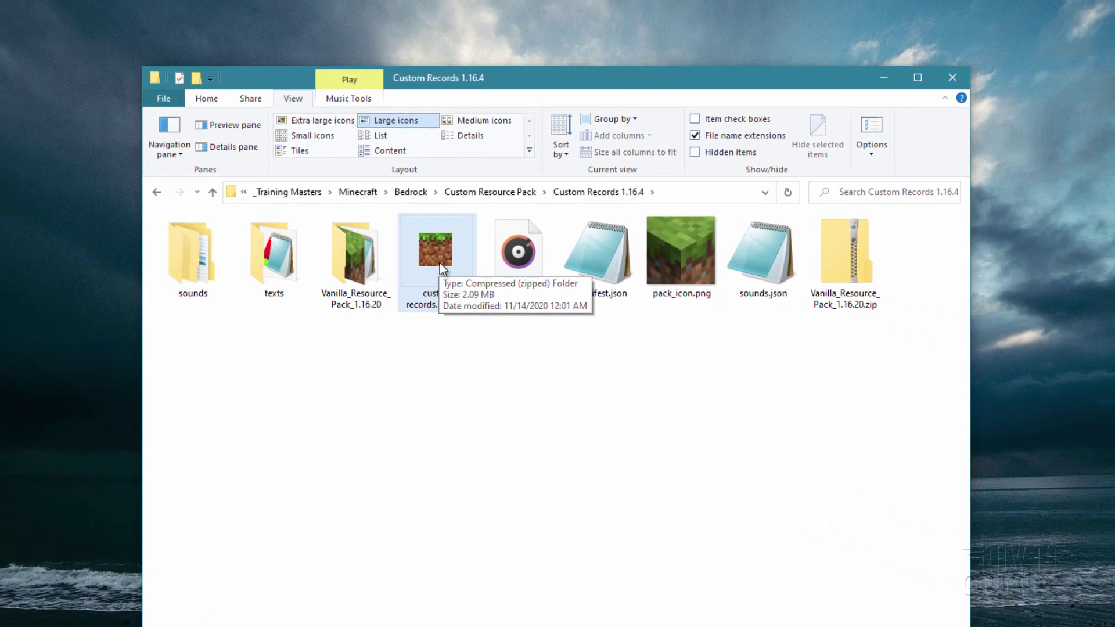
Step: Deselect the new custom records.mcpack file in File Explorer
click(451, 343)
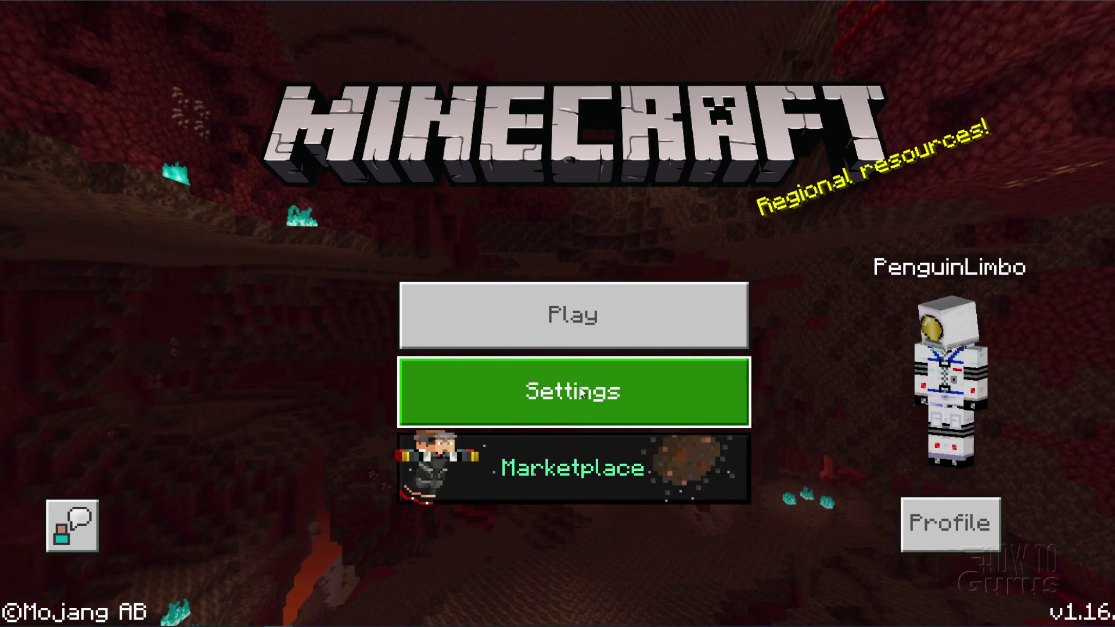
Step: Activate Records Resource Pack under Settings > Global Resources, then leave settings to apply it
click(581, 392)
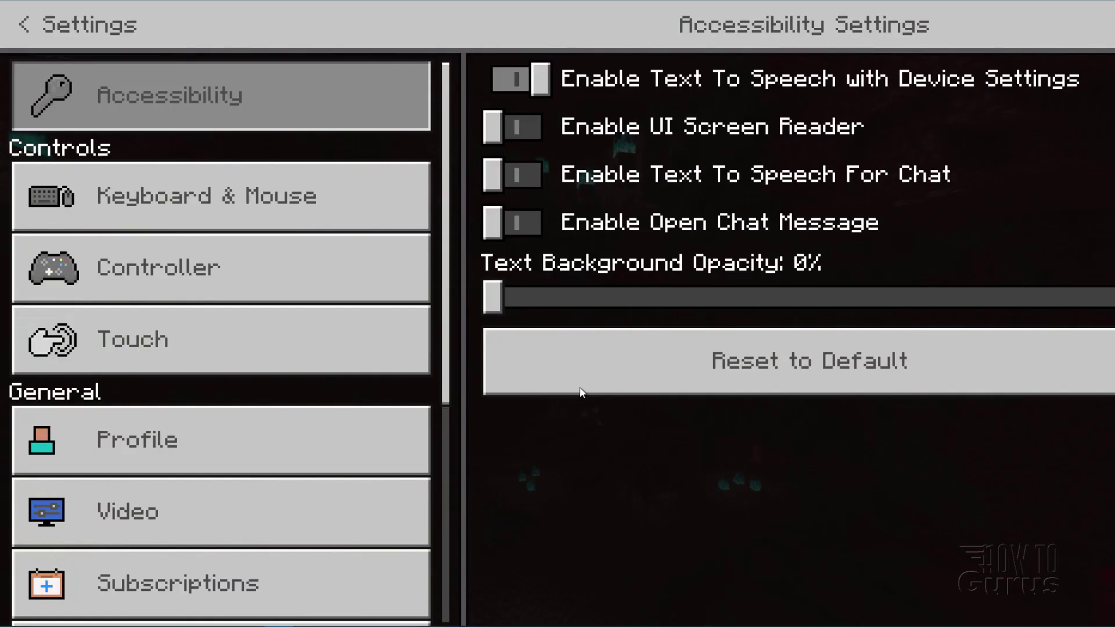
drag(448, 186, 378, 430)
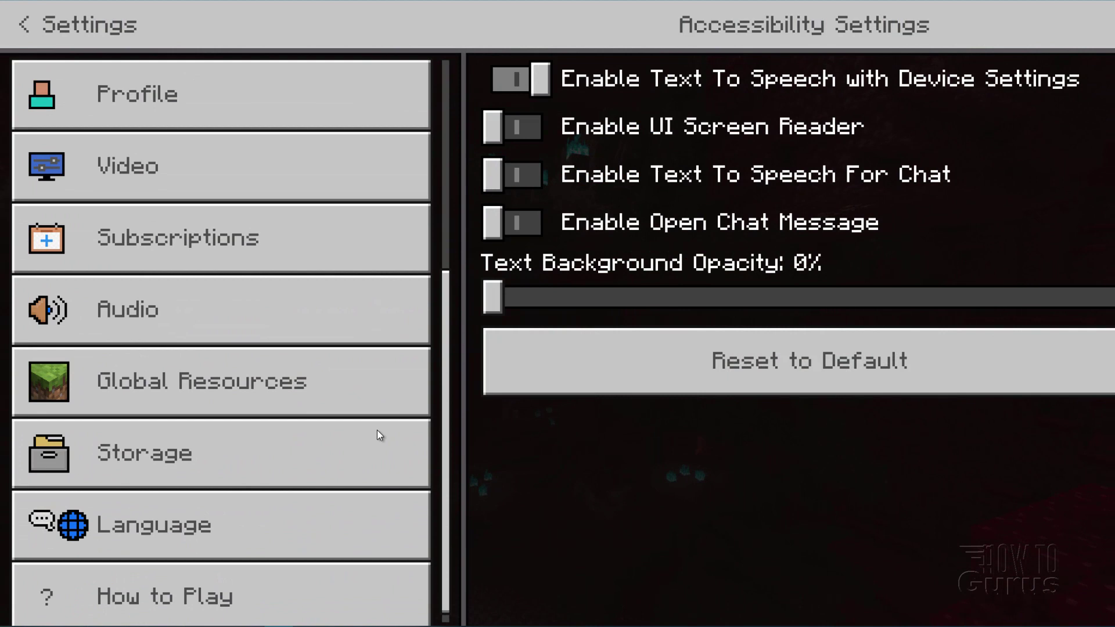
click(169, 392)
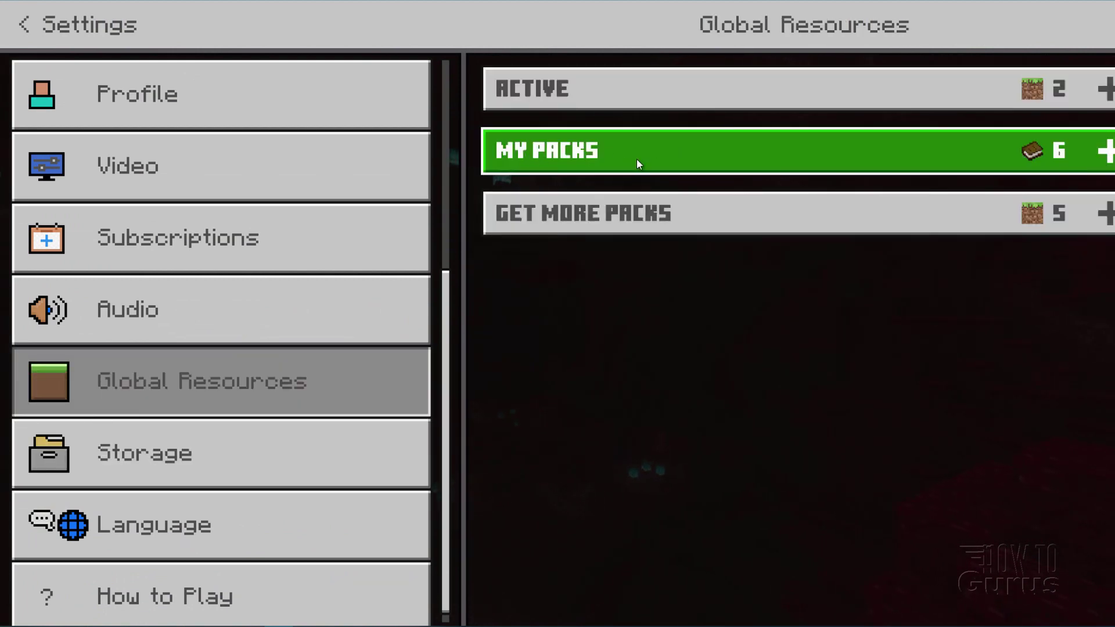
click(1107, 152)
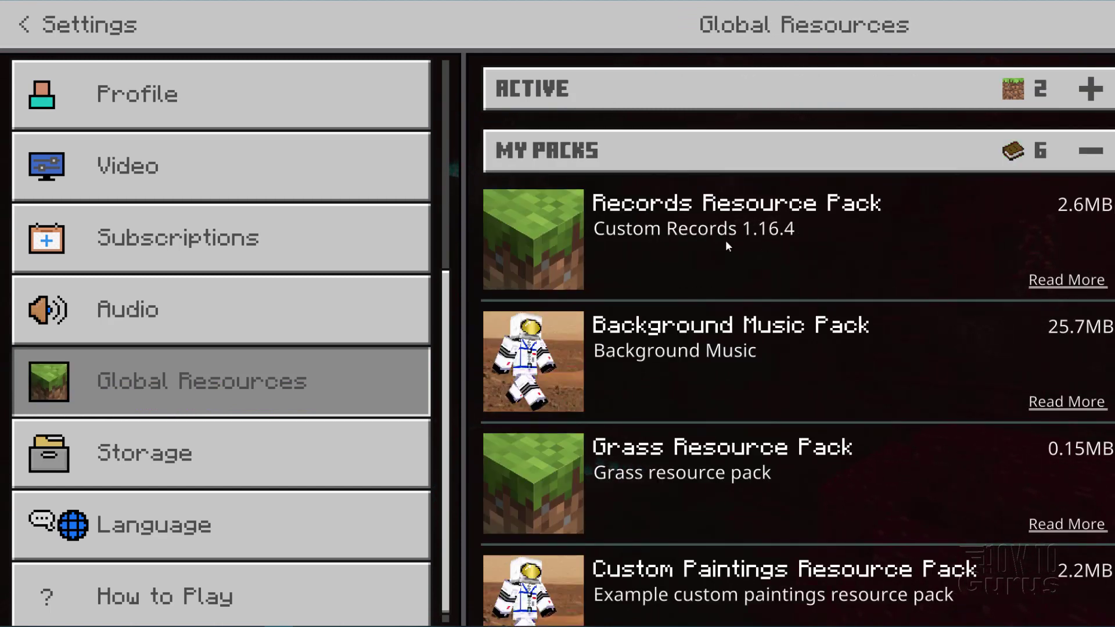
click(705, 235)
click(817, 323)
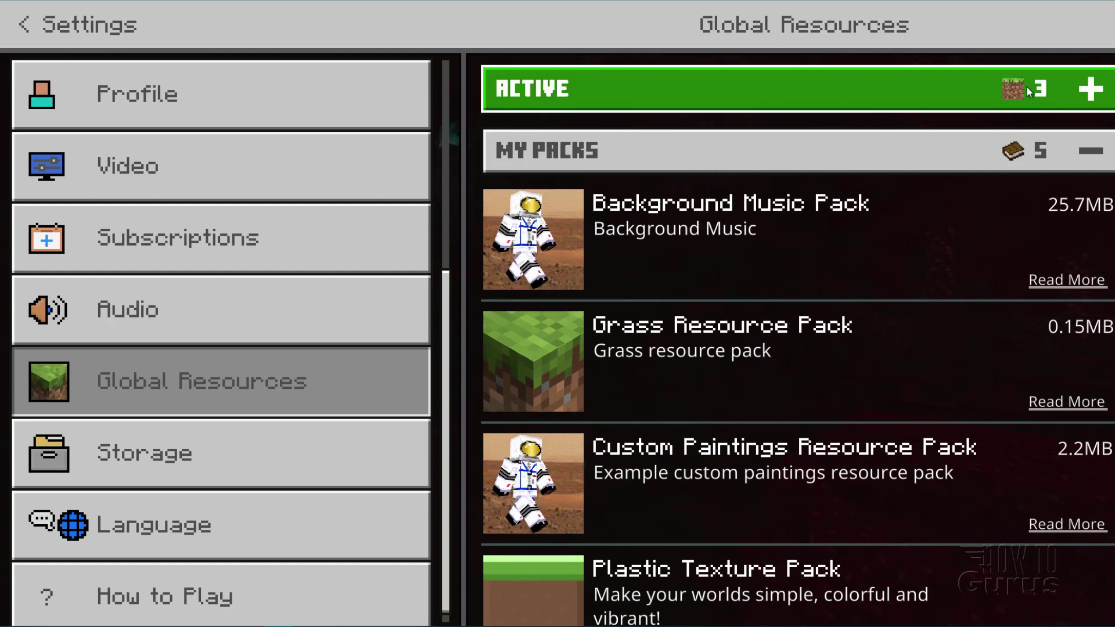
click(1091, 90)
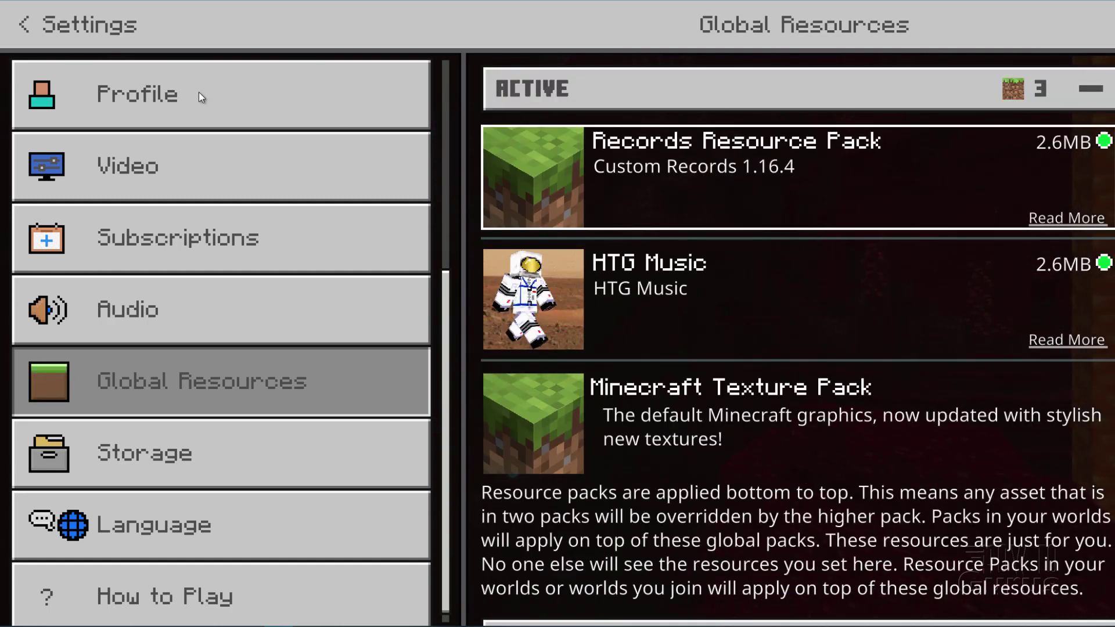
click(15, 29)
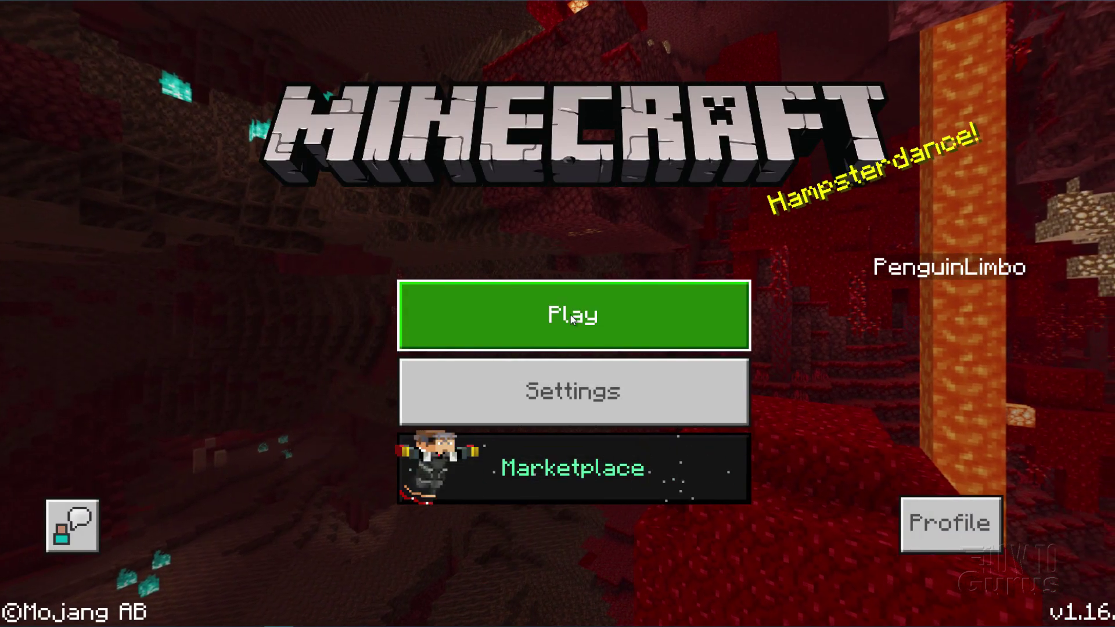
Step: Load the Coastal Village world and insert disc 13 into the jukebox to play 'Honey'
click(570, 315)
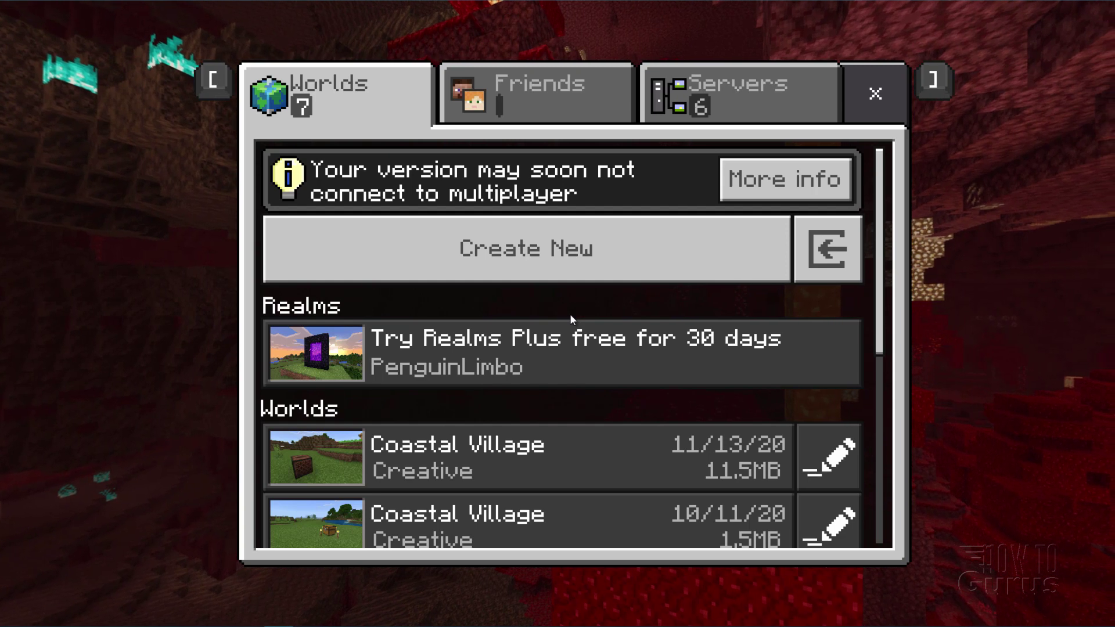
click(464, 450)
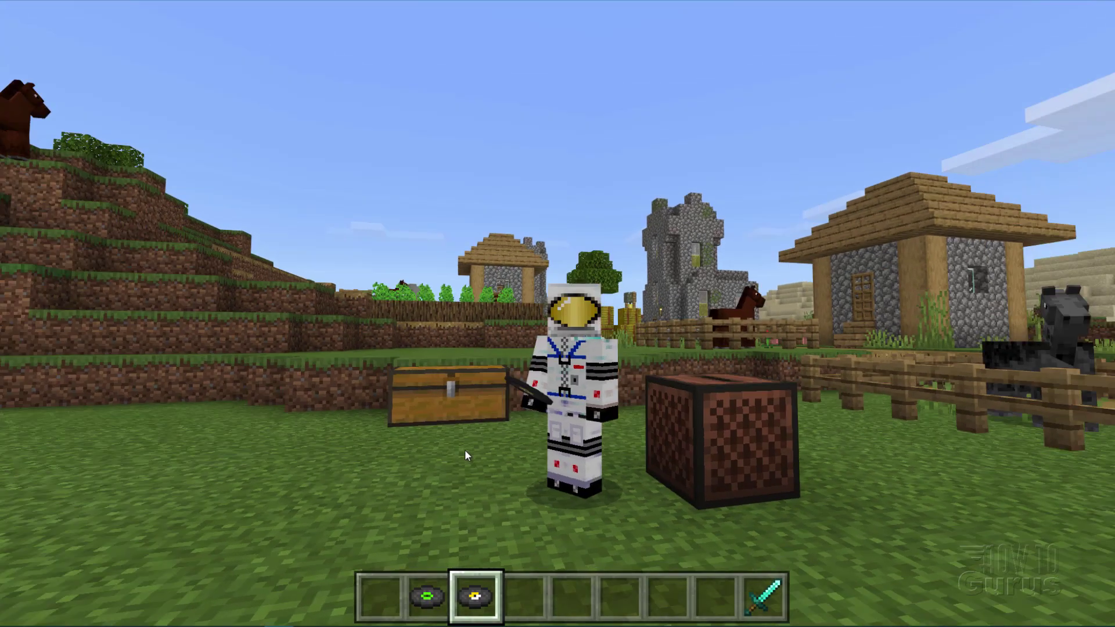
scroll(465, 449, down, 1)
scroll(464, 449, up, 1)
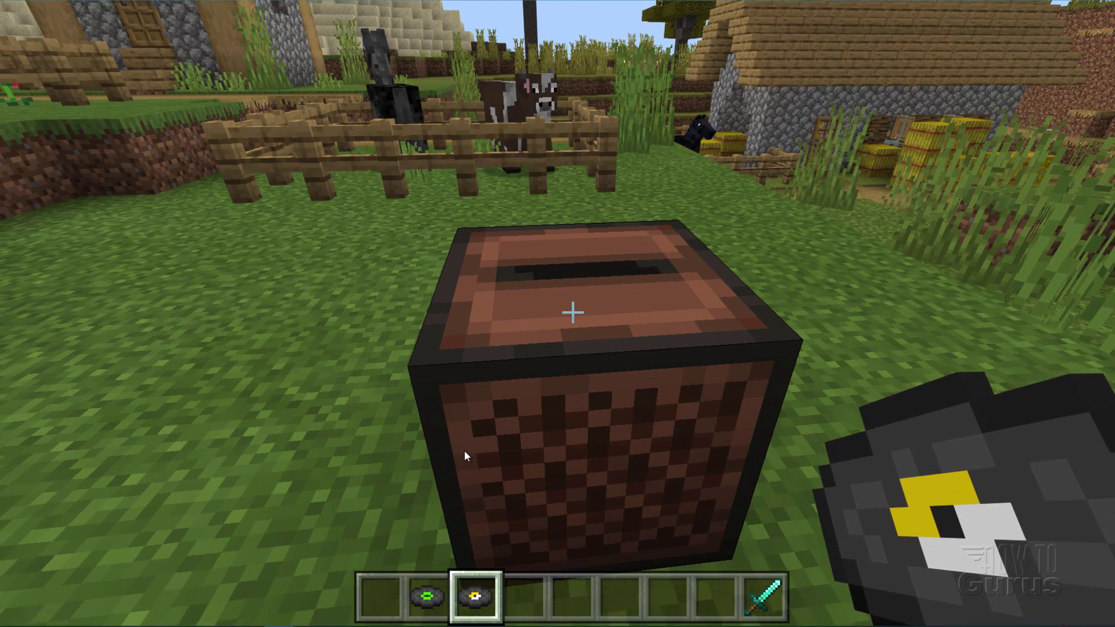
right_click(465, 451)
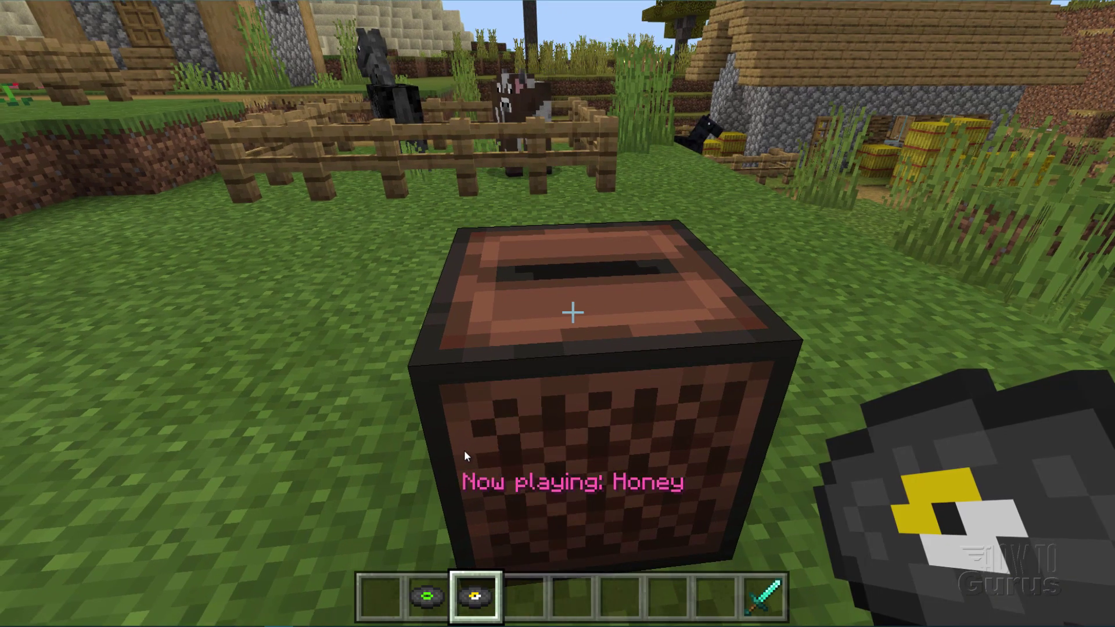